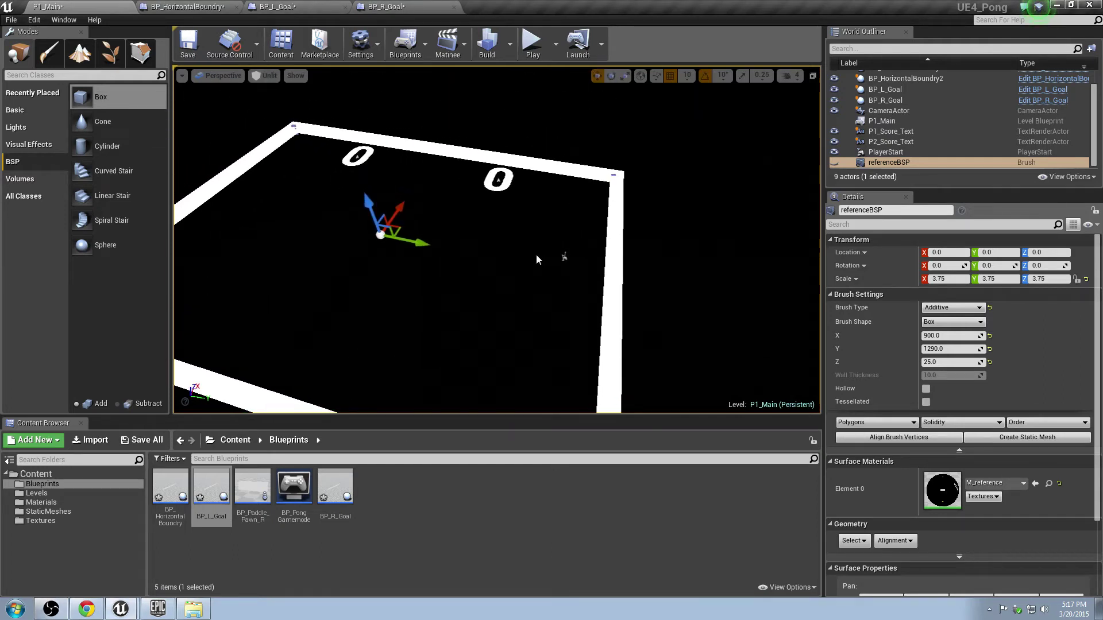
Save all modified assets and the level
mouse_move(539, 251)
mouse_down()
mouse_move(539, 229)
mouse_move(545, 253)
mouse_up()
right_drag(546, 253, 517, 233)
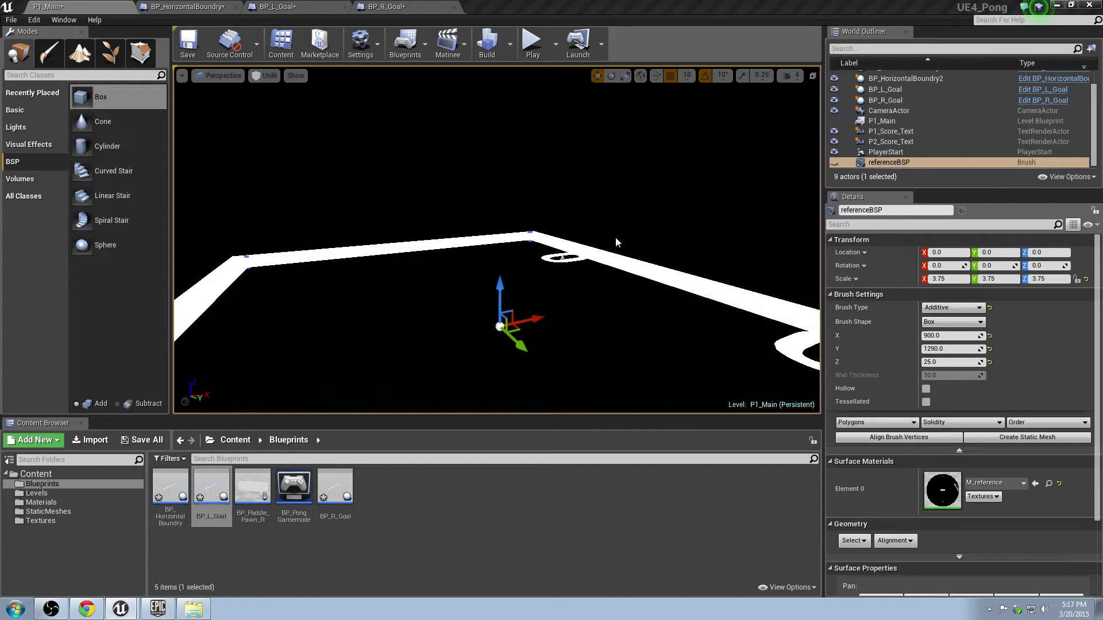
right_drag(530, 187, 577, 213)
key(ctrl+shift+s)
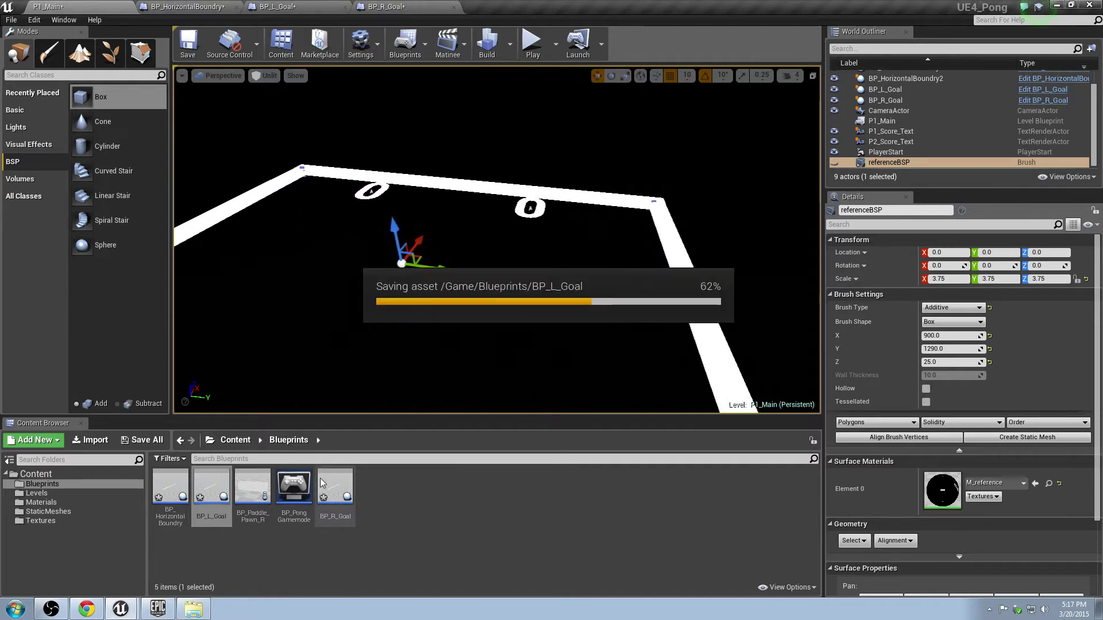
Open the SM_Ball mesh from the StaticMeshes folder for editing
click(64, 515)
click(57, 483)
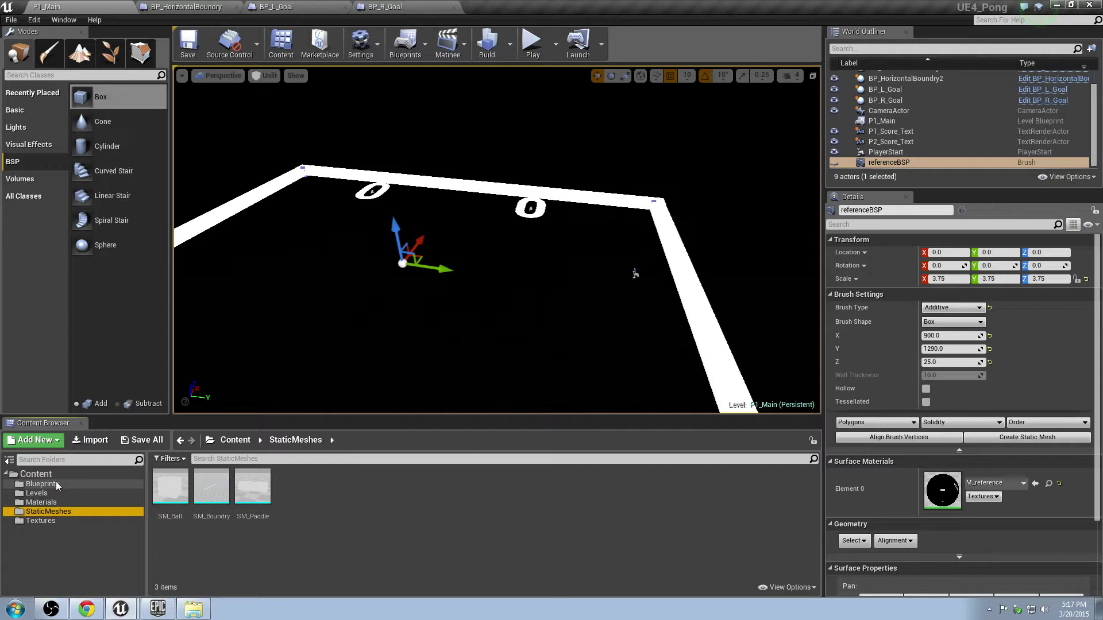
click(57, 513)
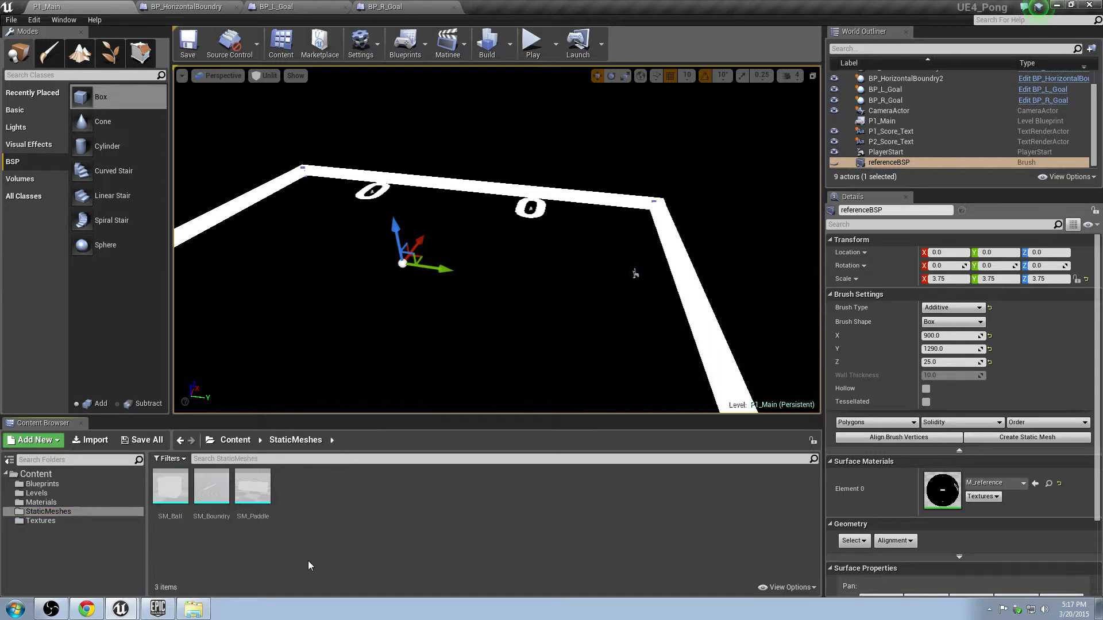
click(170, 486)
right_click(171, 485)
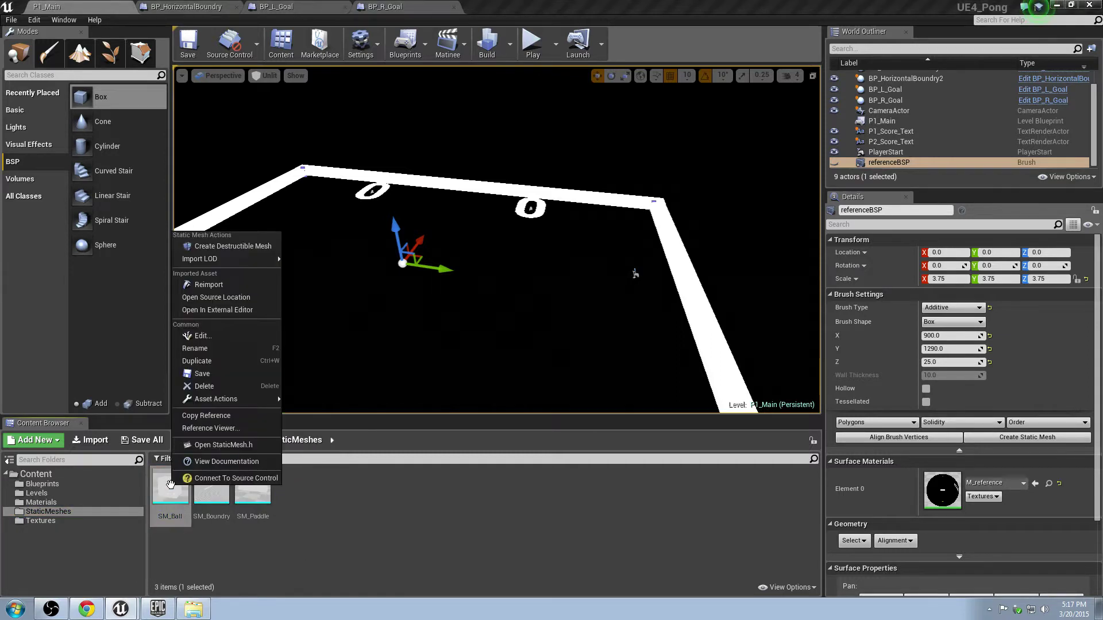
double_click(166, 491)
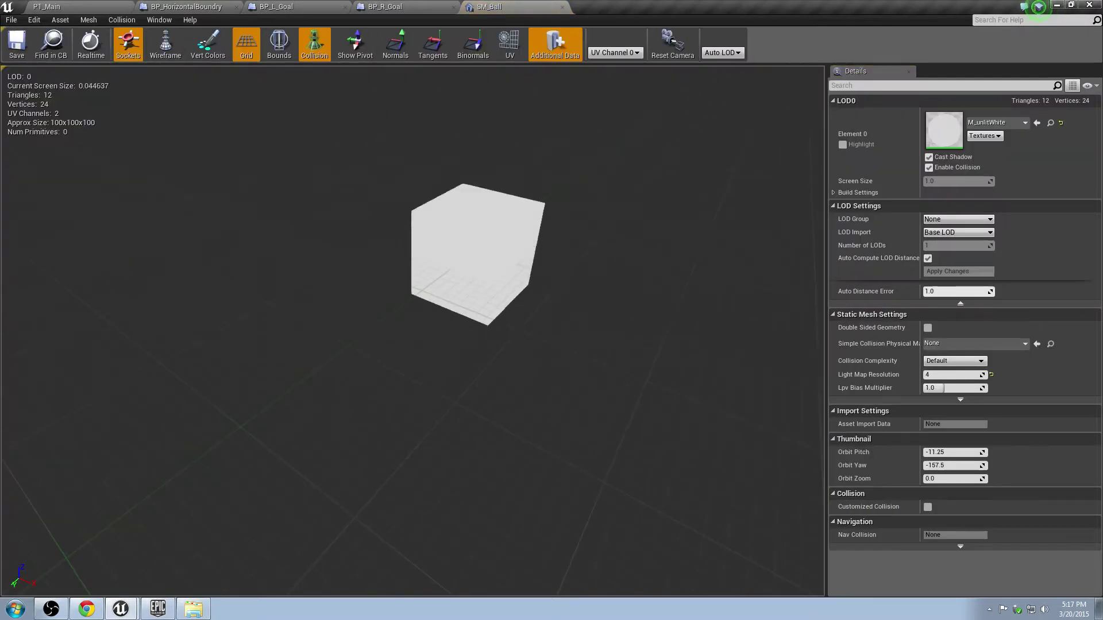
Add a box simplified collision to the SM_Ball mesh, save it and return to the main level
right_drag(408, 192, 437, 230)
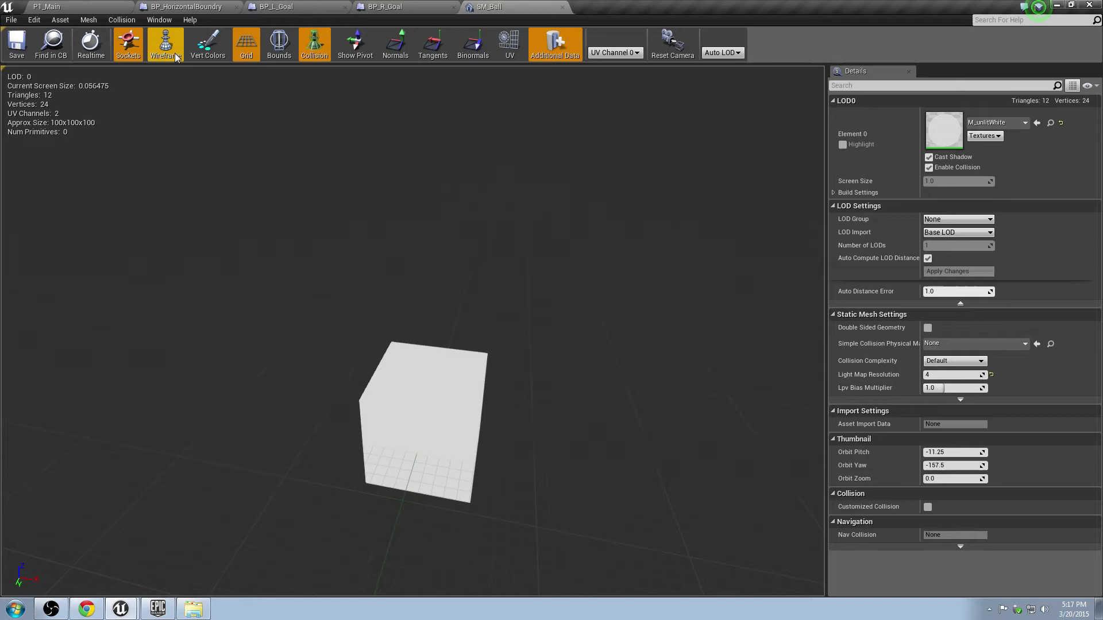
click(121, 19)
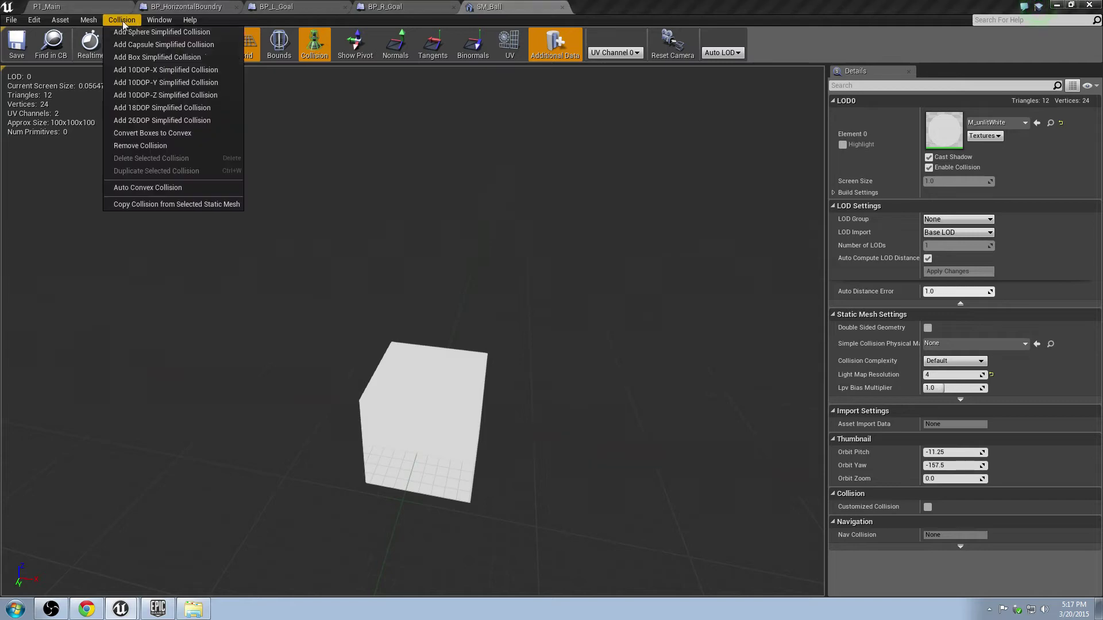
click(132, 57)
drag(260, 156, 259, 146)
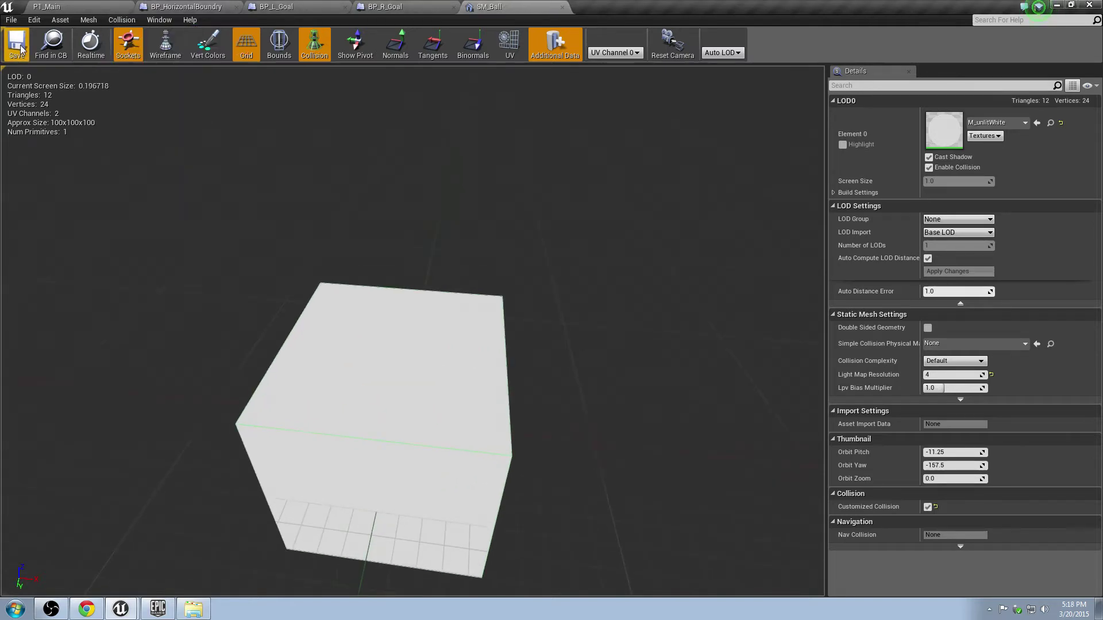
key(ctrl+s)
click(92, 6)
click(80, 539)
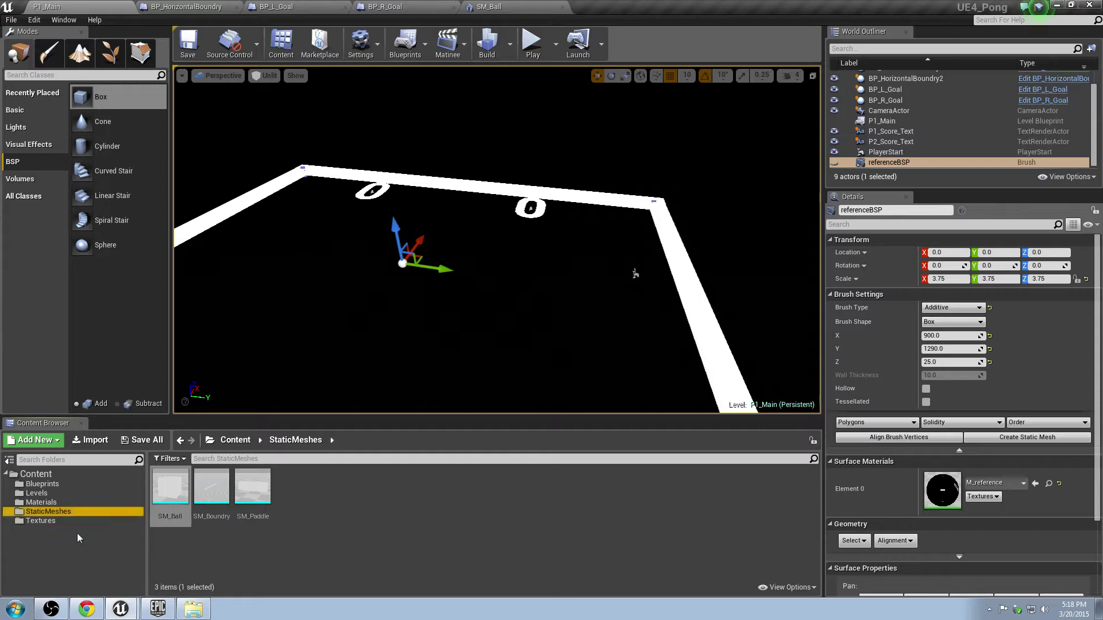
click(42, 484)
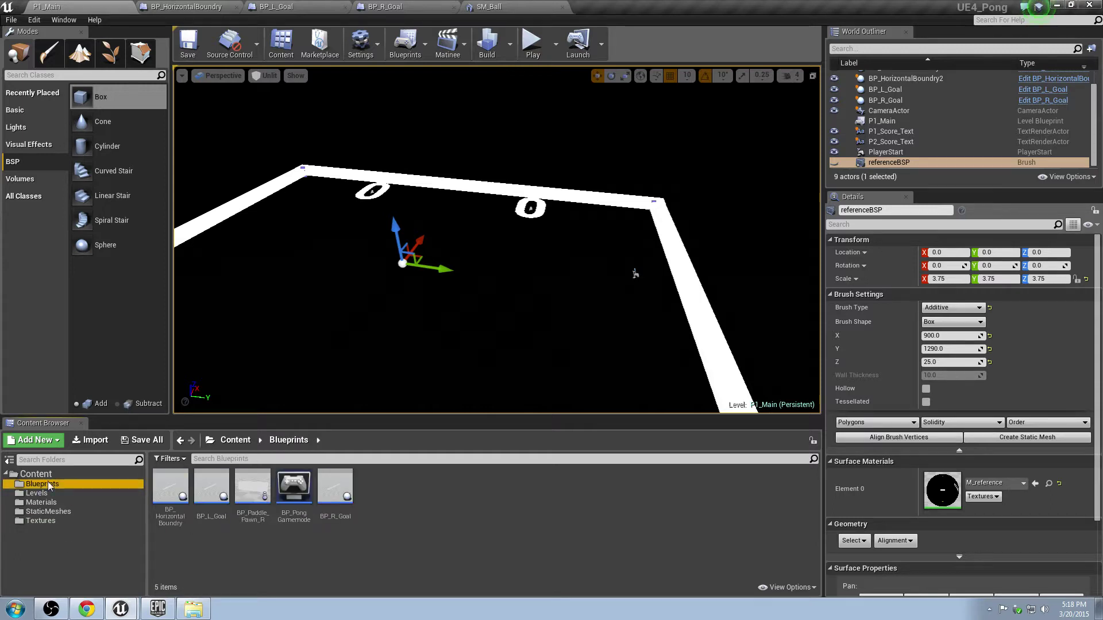
right_click(380, 498)
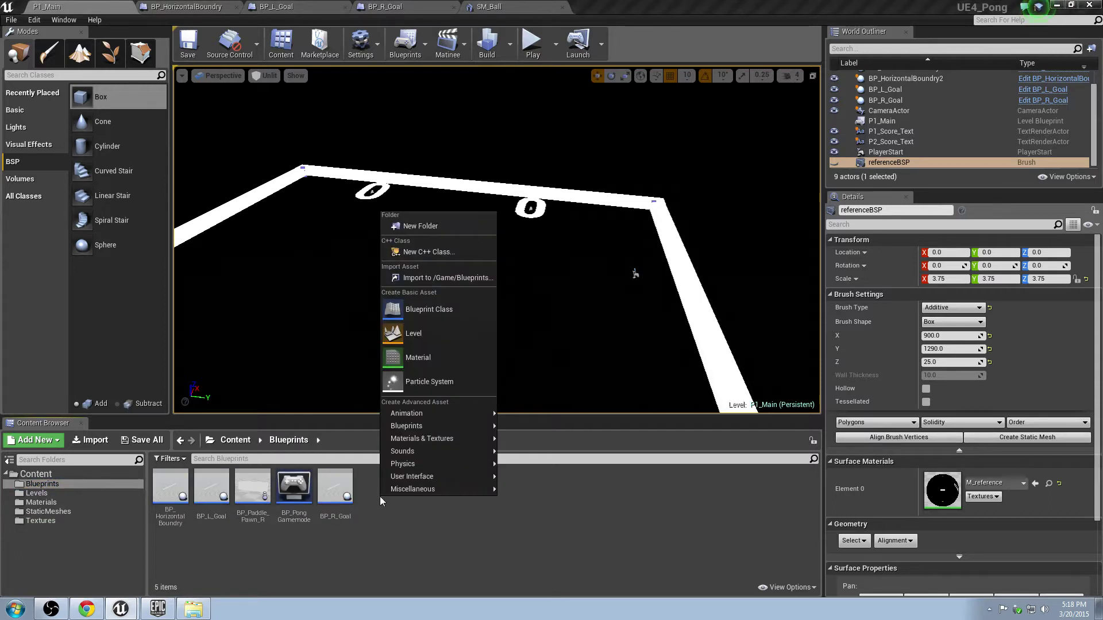
click(254, 535)
Create a blueprint named BP_Ball from the SM_Ball static mesh in the Blueprints folder
click(48, 511)
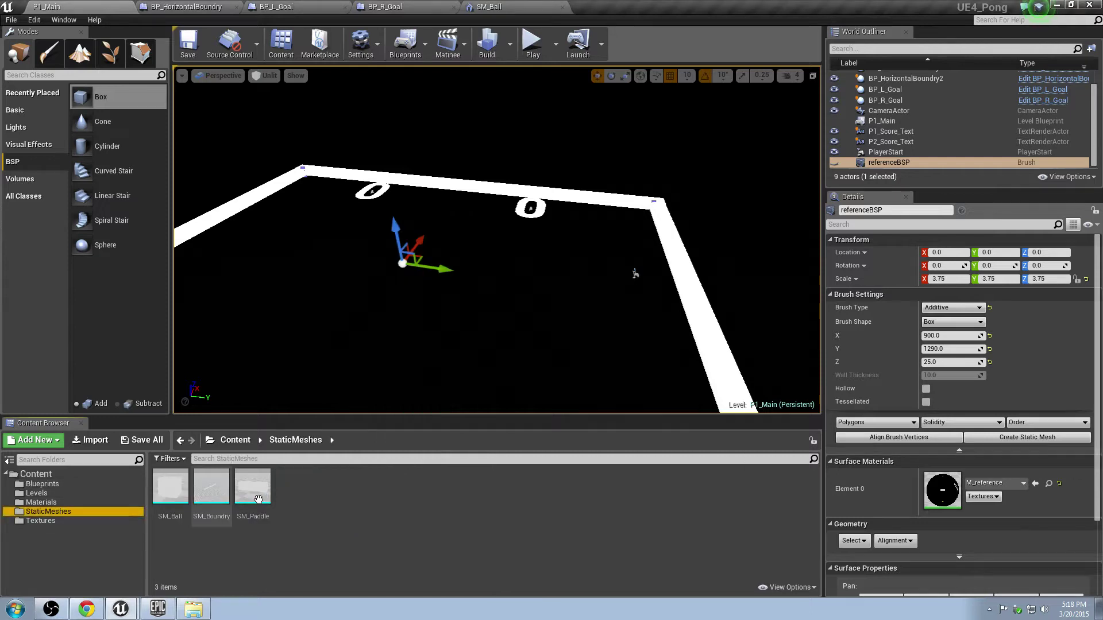
click(181, 507)
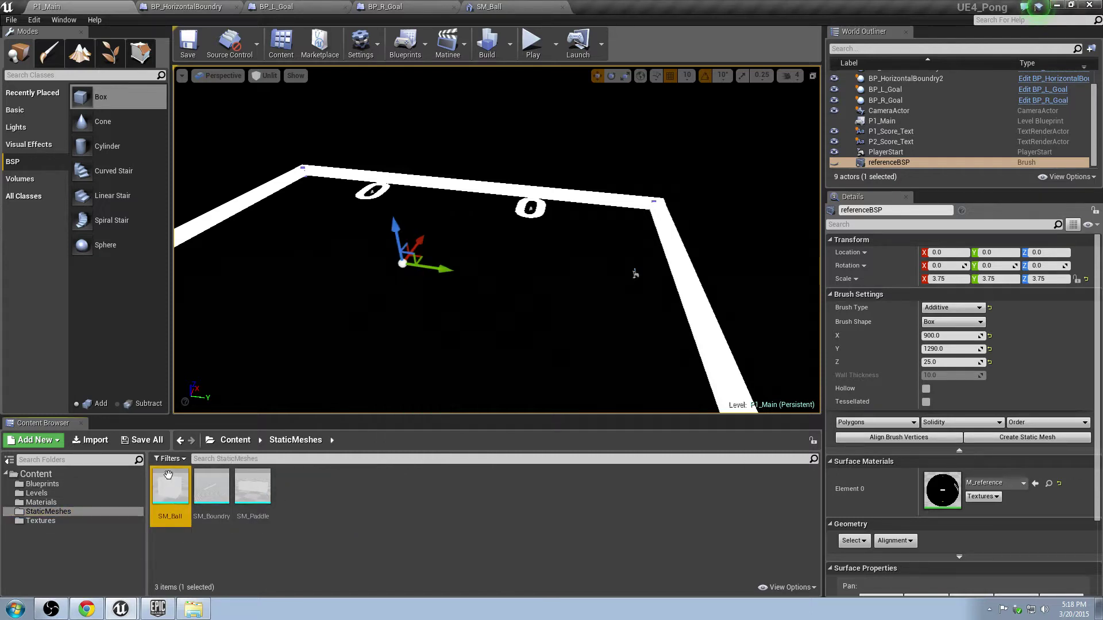
right_click(169, 483)
mouse_move(217, 390)
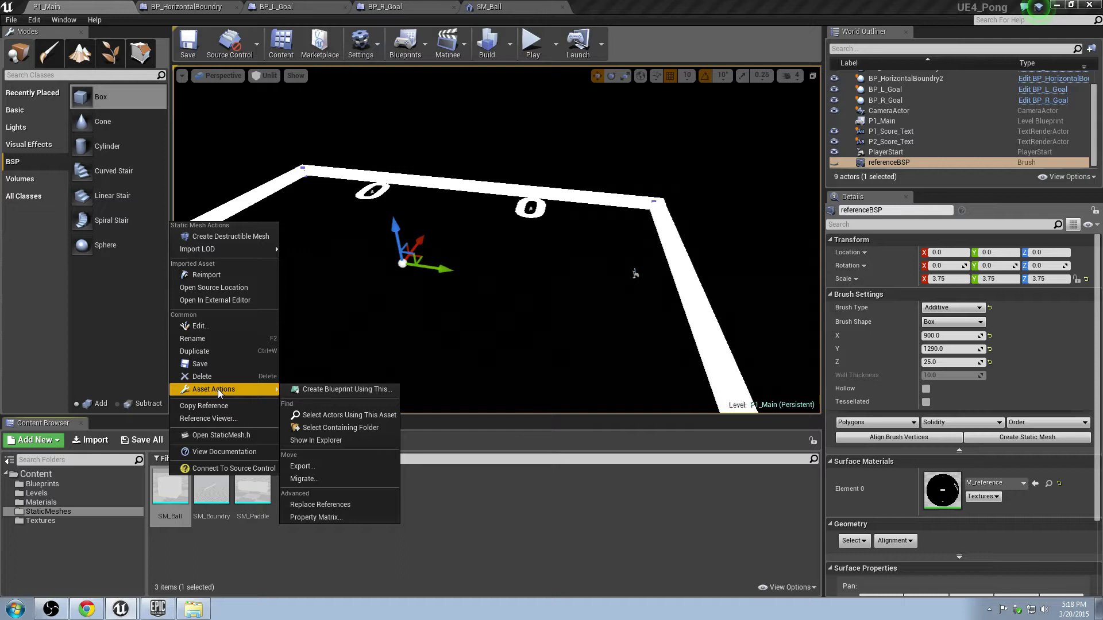
click(347, 389)
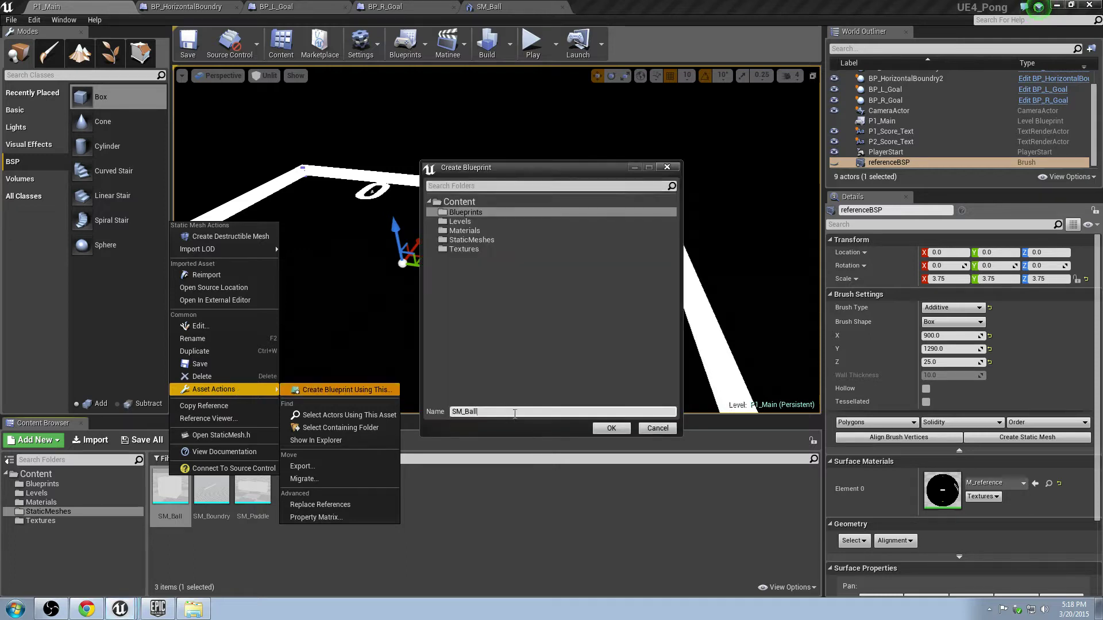
key(ctrl+a)
text(BP_Ball)
click(613, 428)
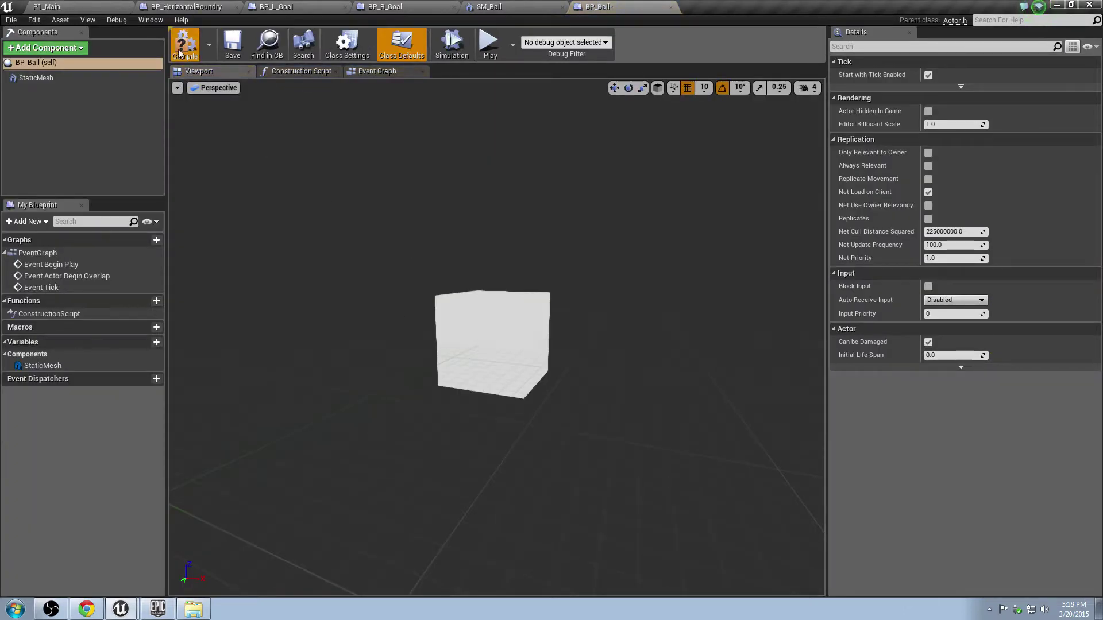
Inspect the SM_Ball mesh used by the ball blueprint's StaticMesh component, and close its mesh editor
click(40, 78)
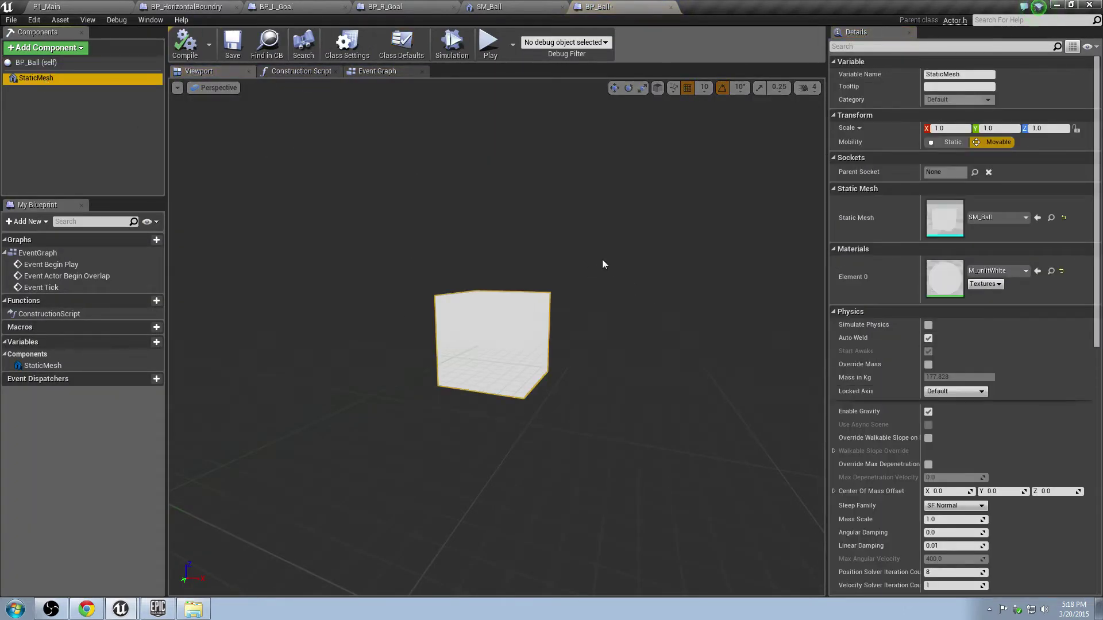
double_click(954, 218)
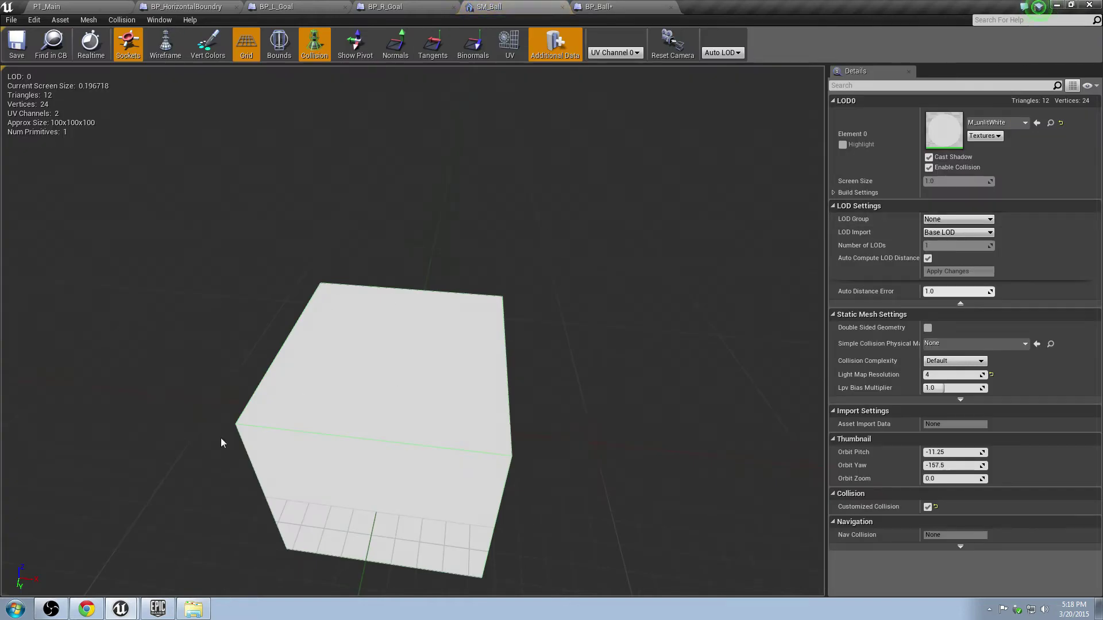
click(562, 6)
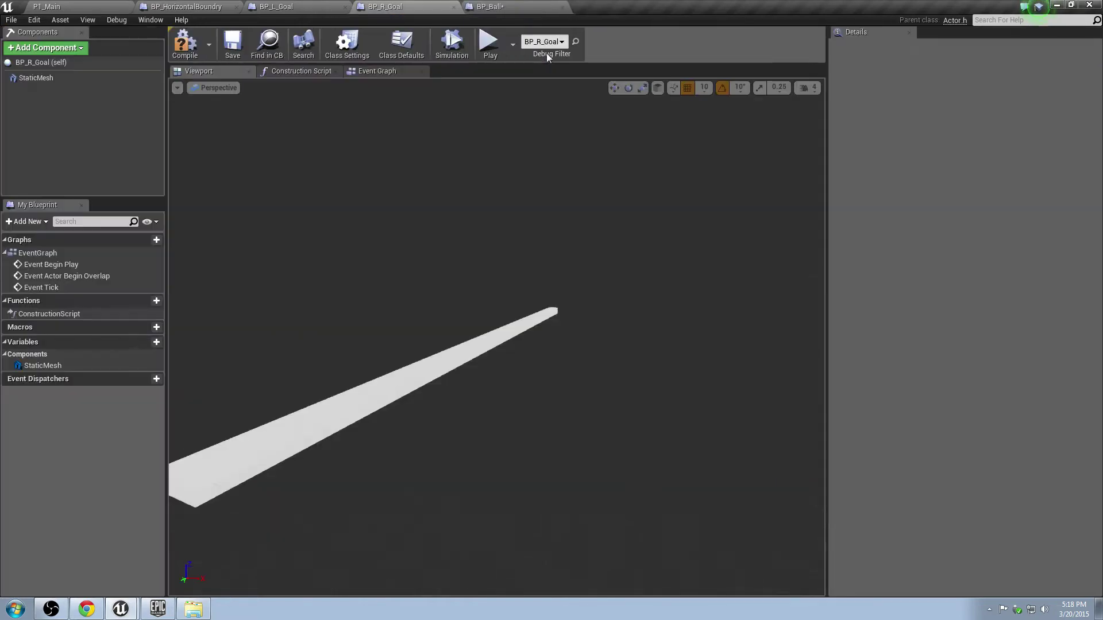
Return to the BP_Ball blueprint and open its event graph
click(488, 7)
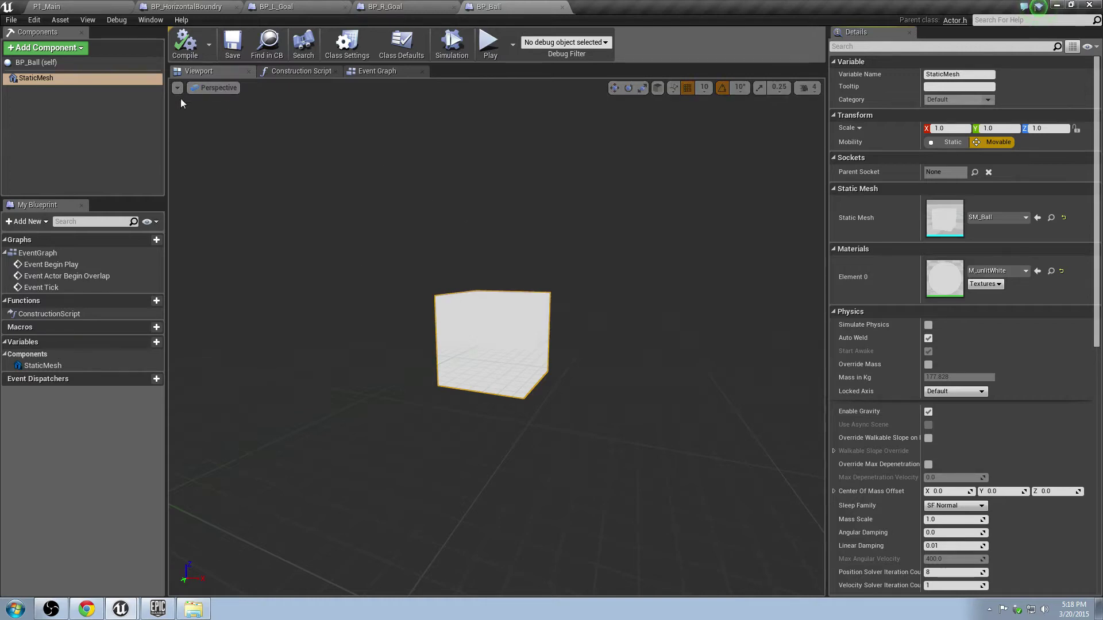
click(374, 70)
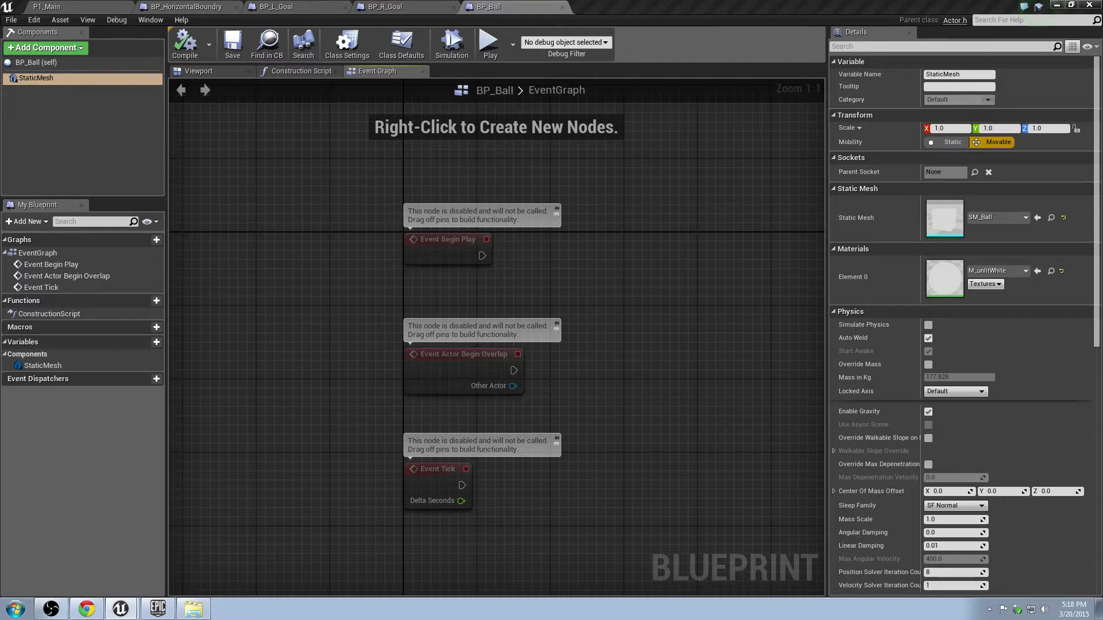
right_drag(606, 171, 538, 208)
right_click(537, 260)
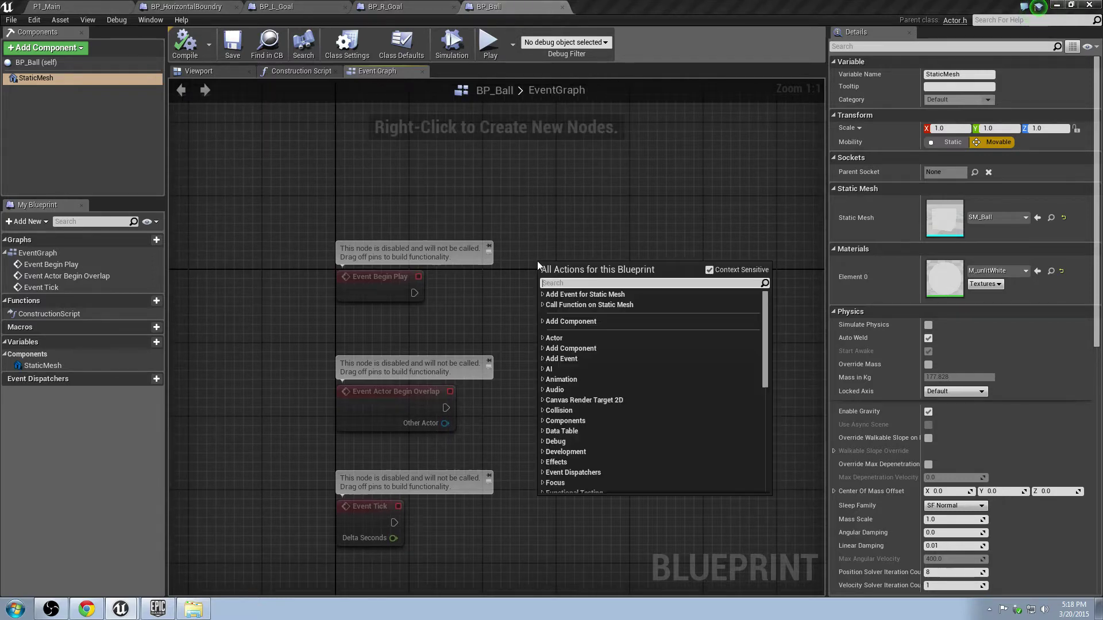
text(set)
key(BackSpace)
key(BackSpace)
key(BackSpace)
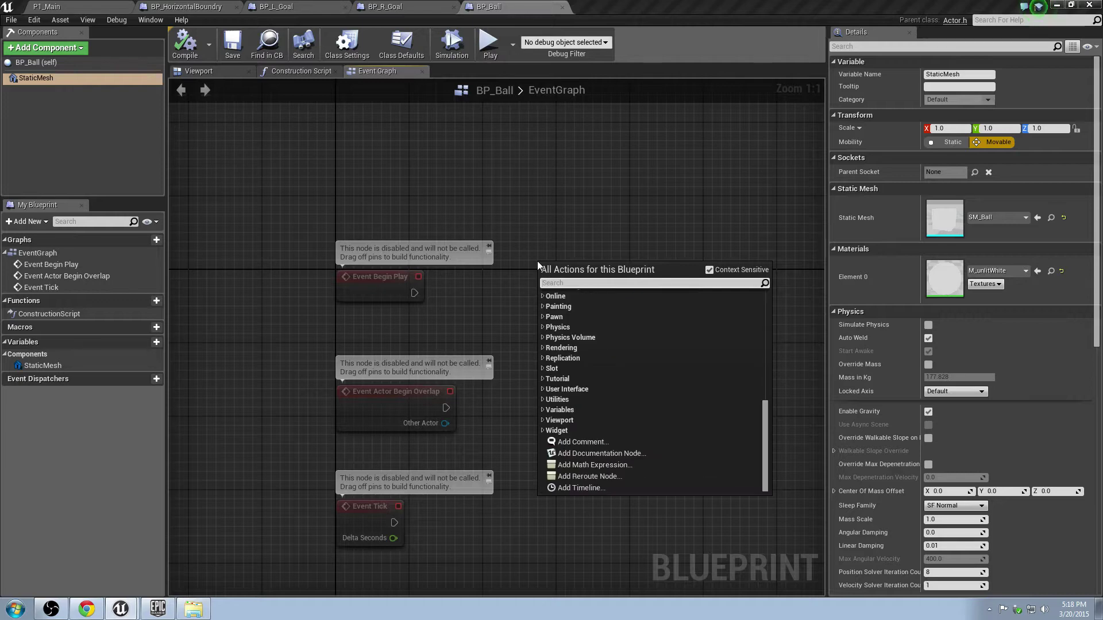
click(489, 246)
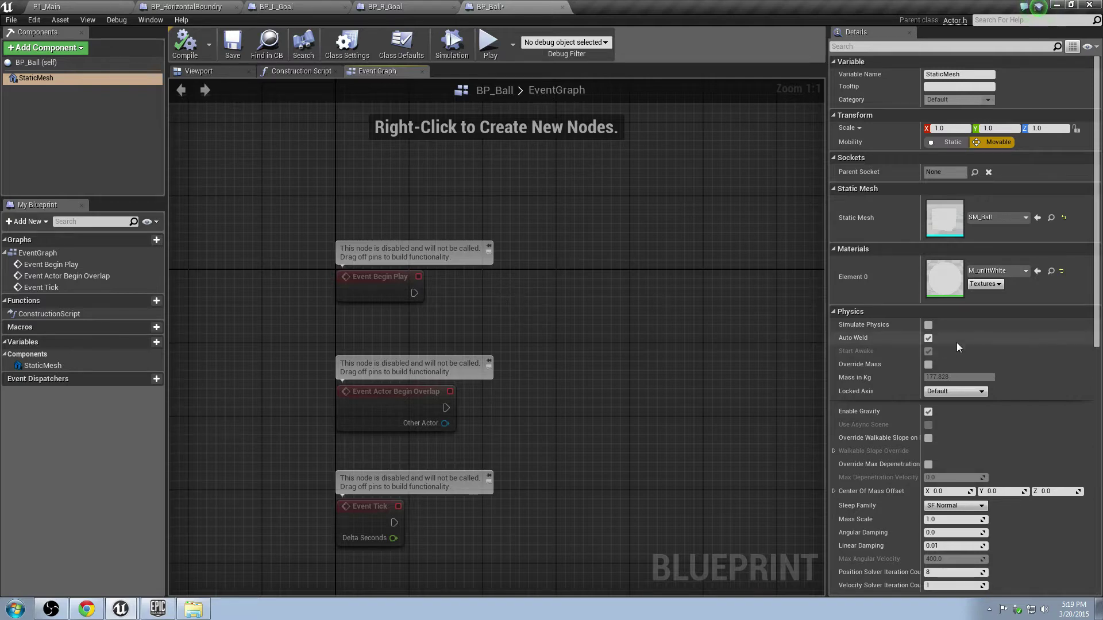
Enable Simulate Physics and turn off Enable Gravity for the ball's StaticMesh component
click(929, 325)
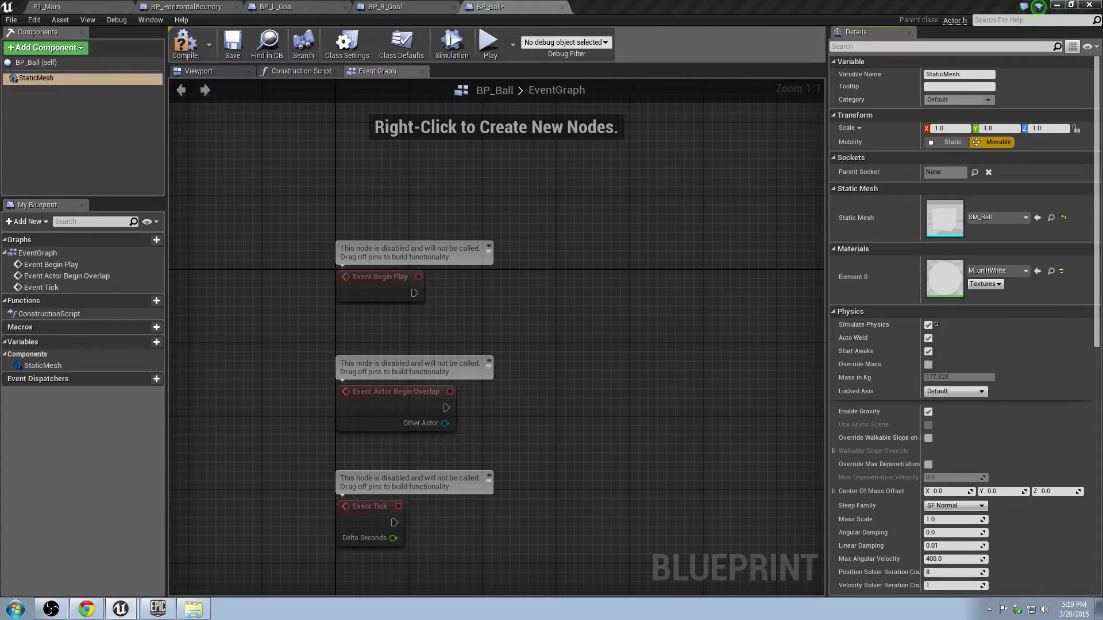
click(929, 411)
scroll(943, 419, down, 4)
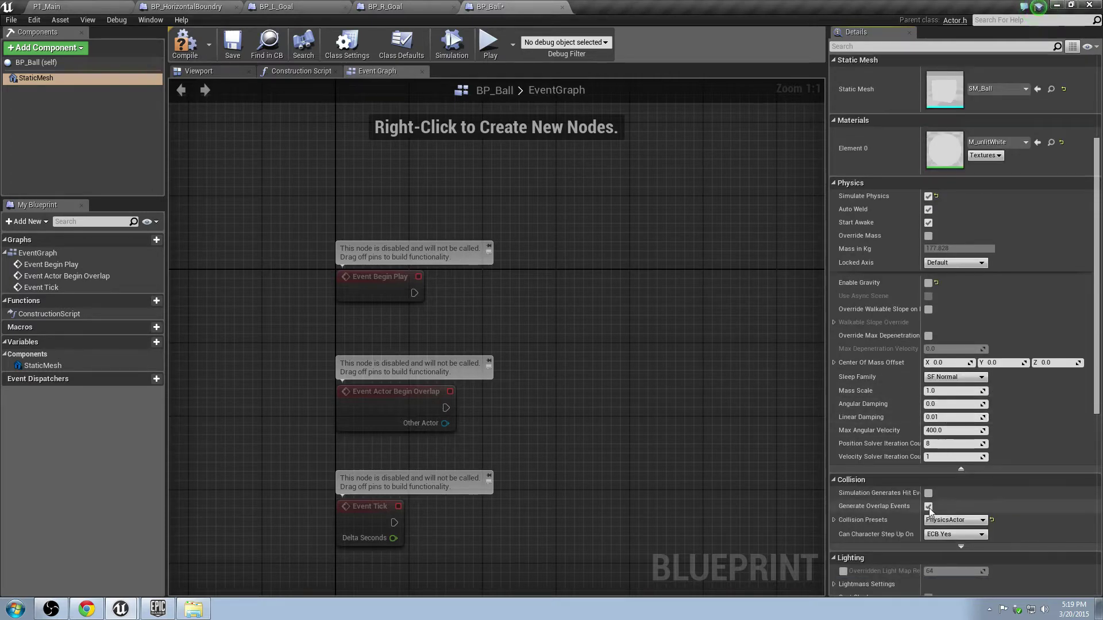
click(929, 505)
drag(919, 504, 939, 501)
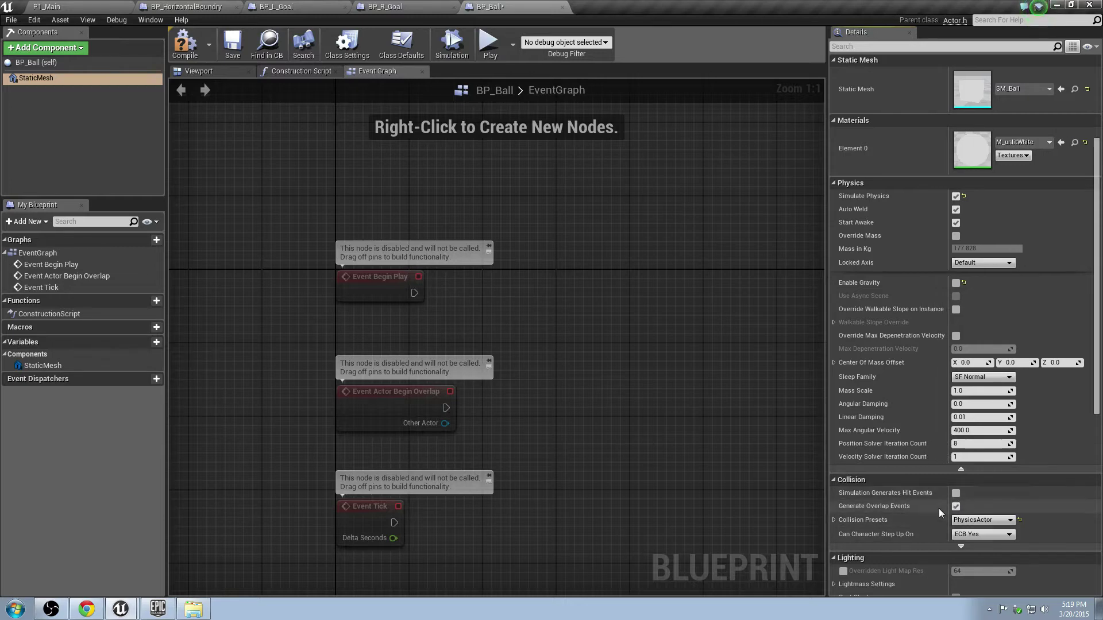
click(956, 493)
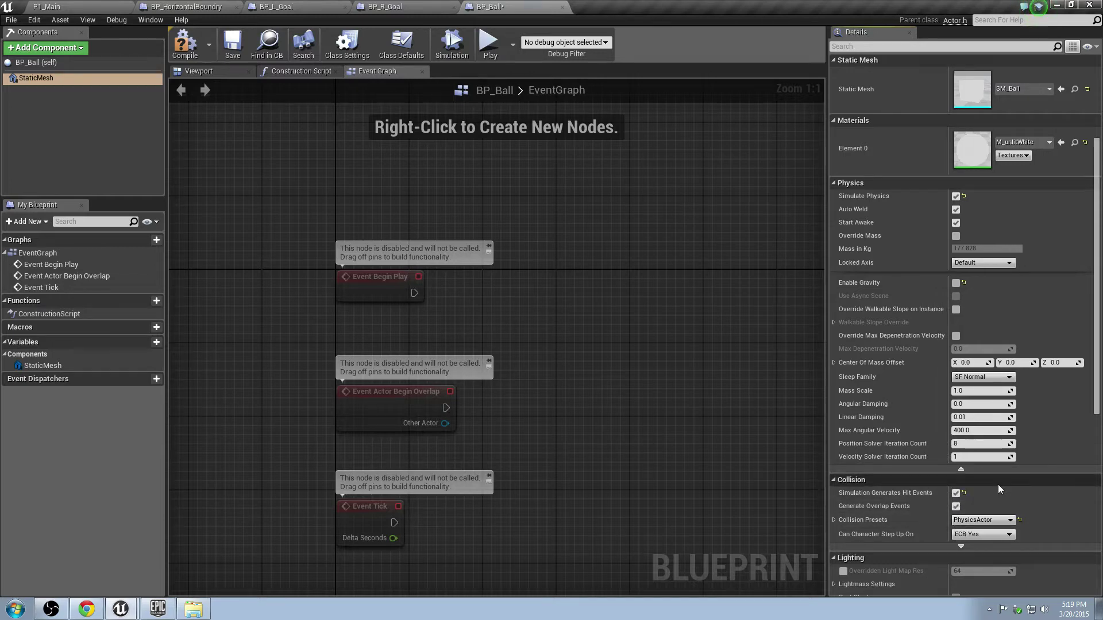
click(956, 493)
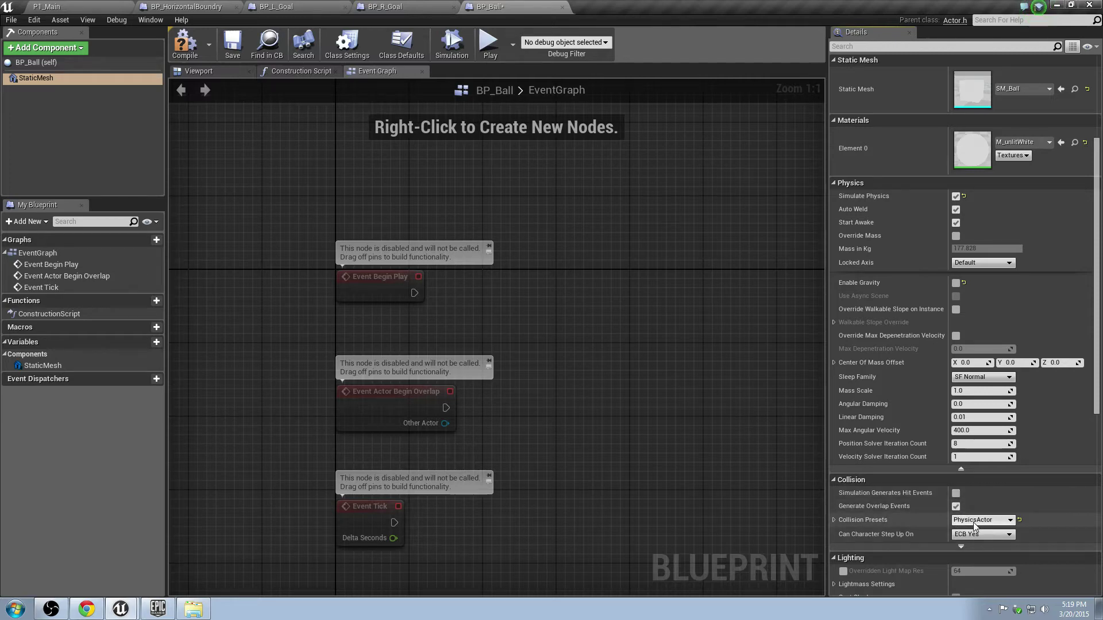
Set the collision preset of the ball's StaticMesh component to Trigger
click(973, 521)
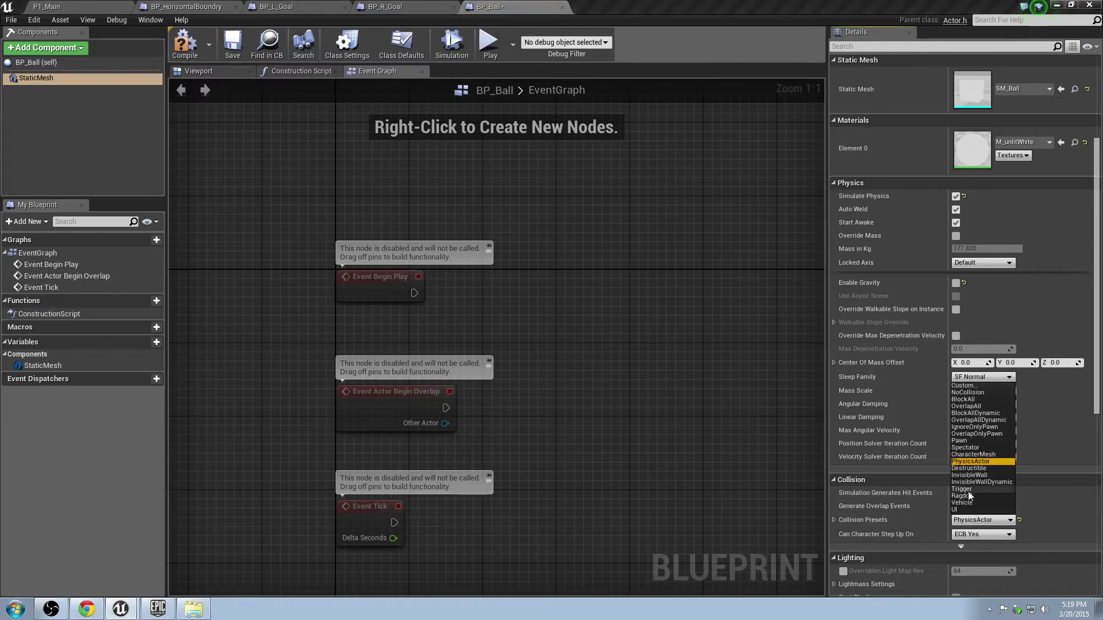
click(968, 489)
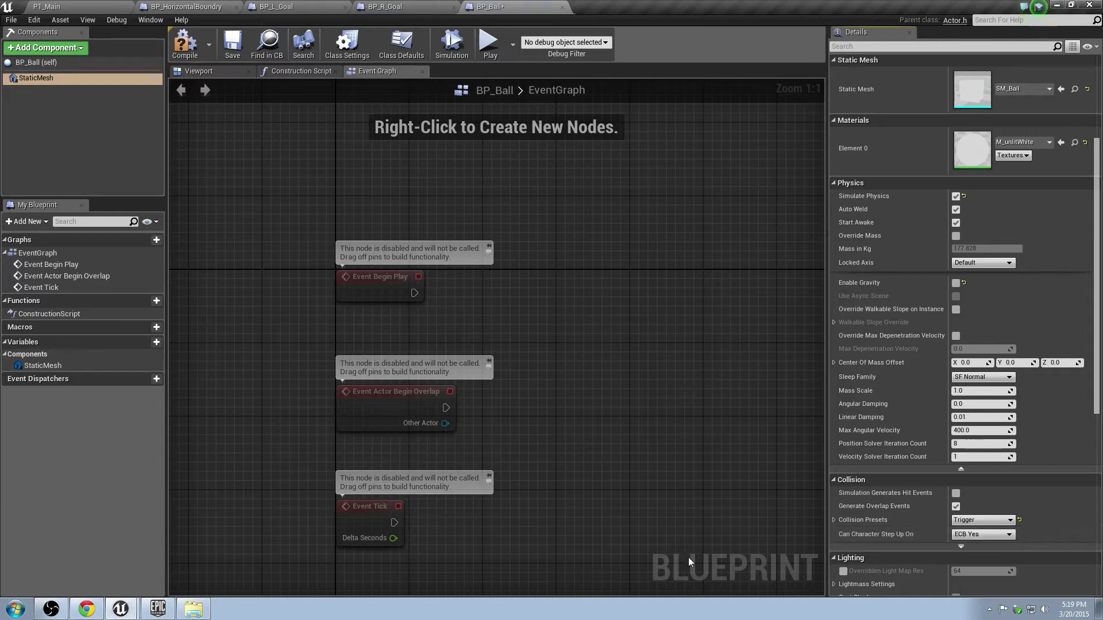
Look at the Event Actor Begin Overlap node and review the StaticMesh component's collision settings
click(356, 407)
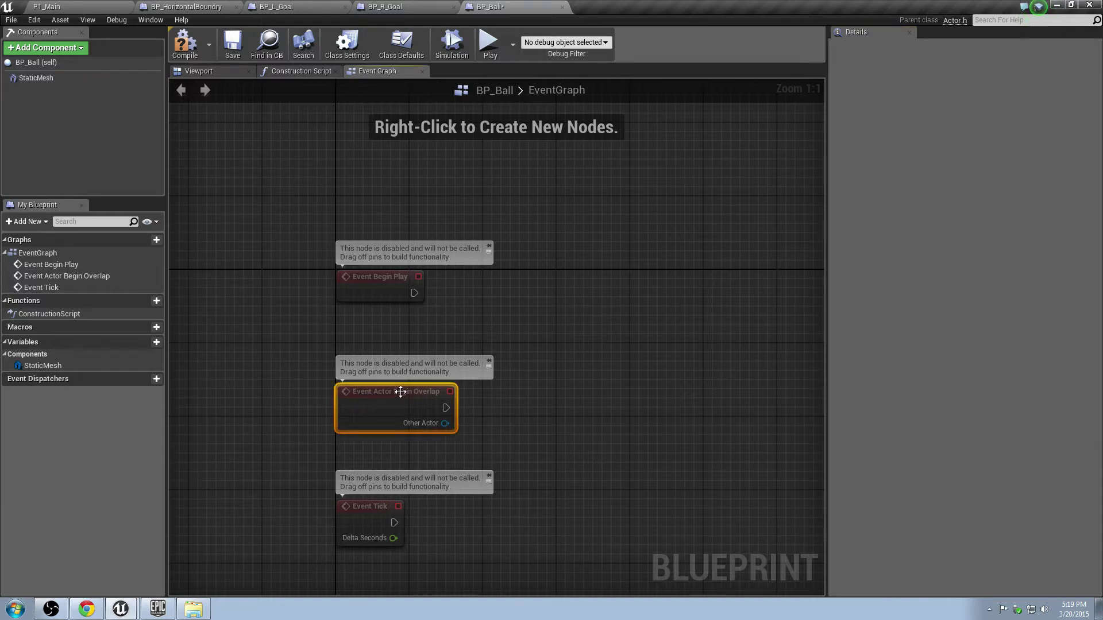
click(35, 78)
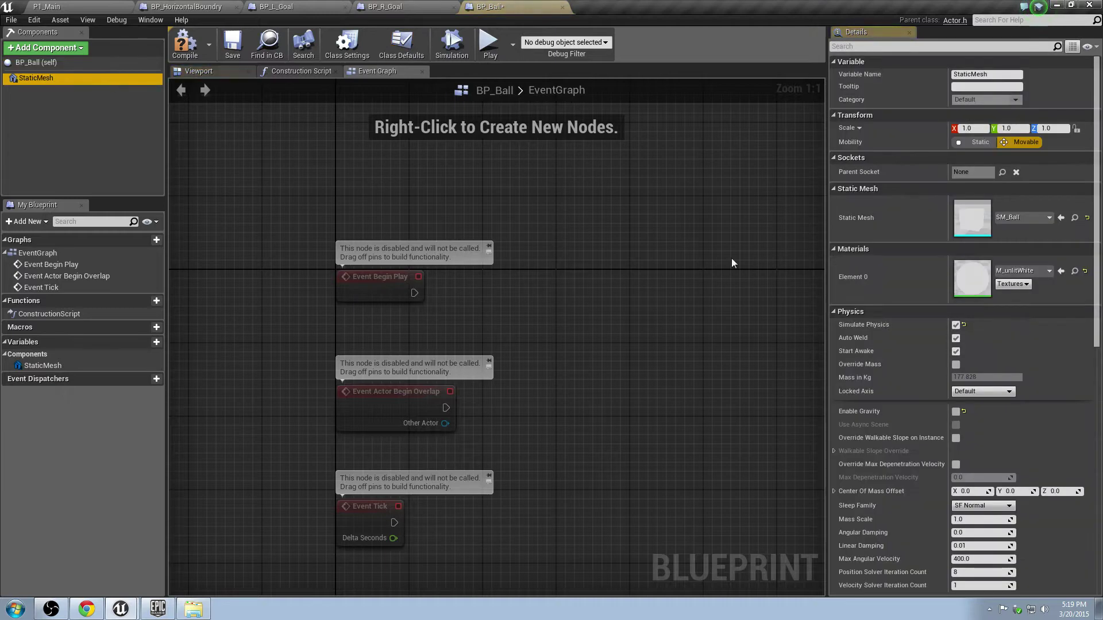
scroll(976, 345, down, 3)
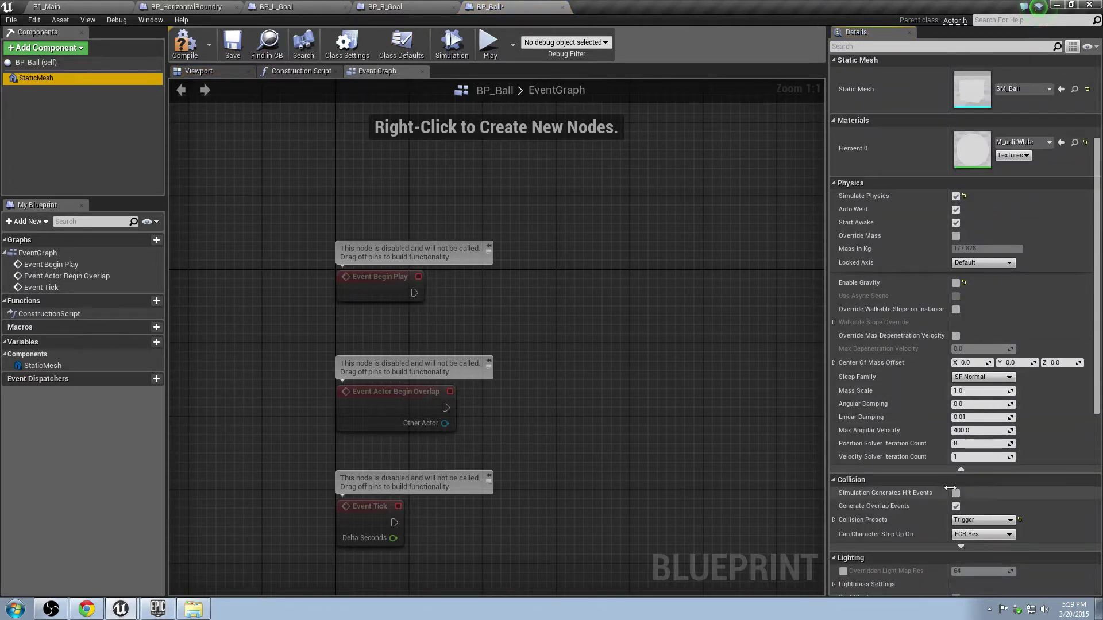
scroll(971, 431, down, 5)
scroll(970, 441, down, 3)
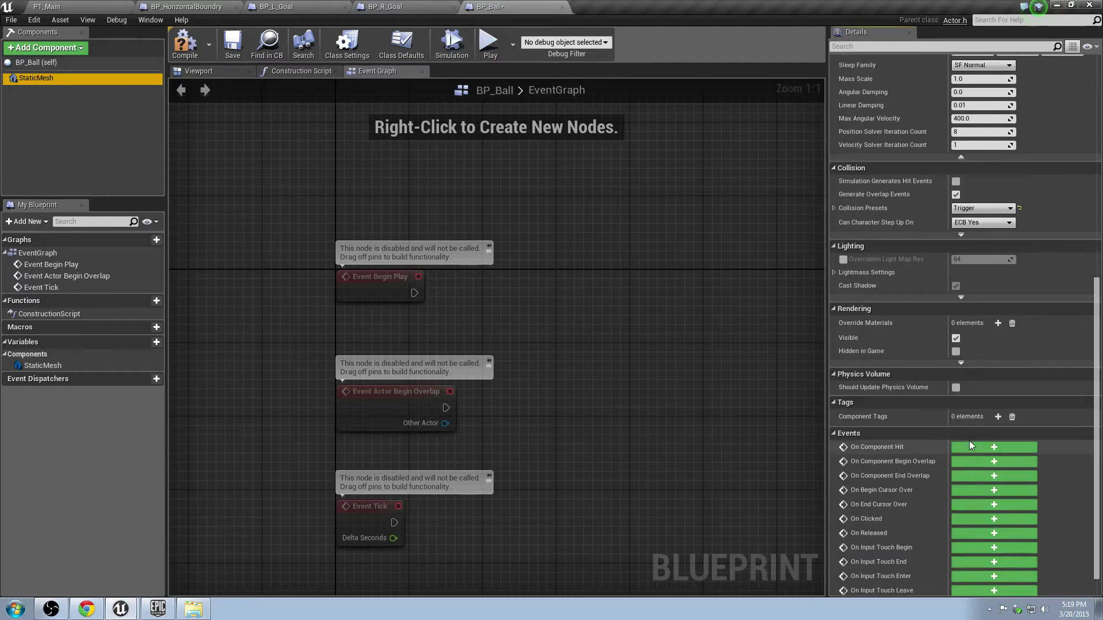
scroll(970, 431, up, 7)
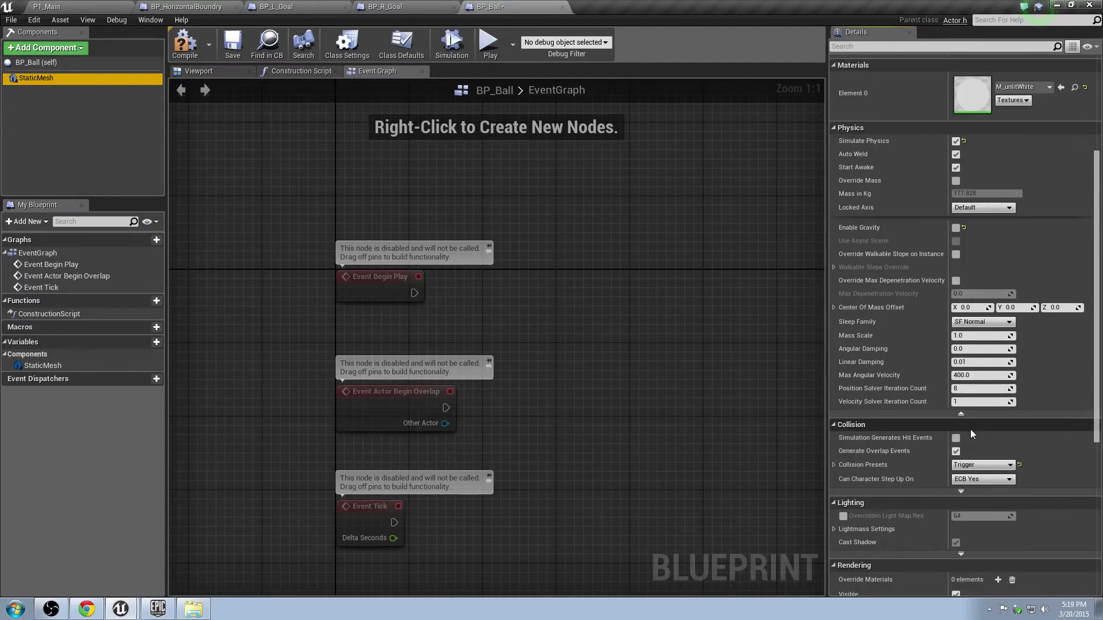
click(467, 294)
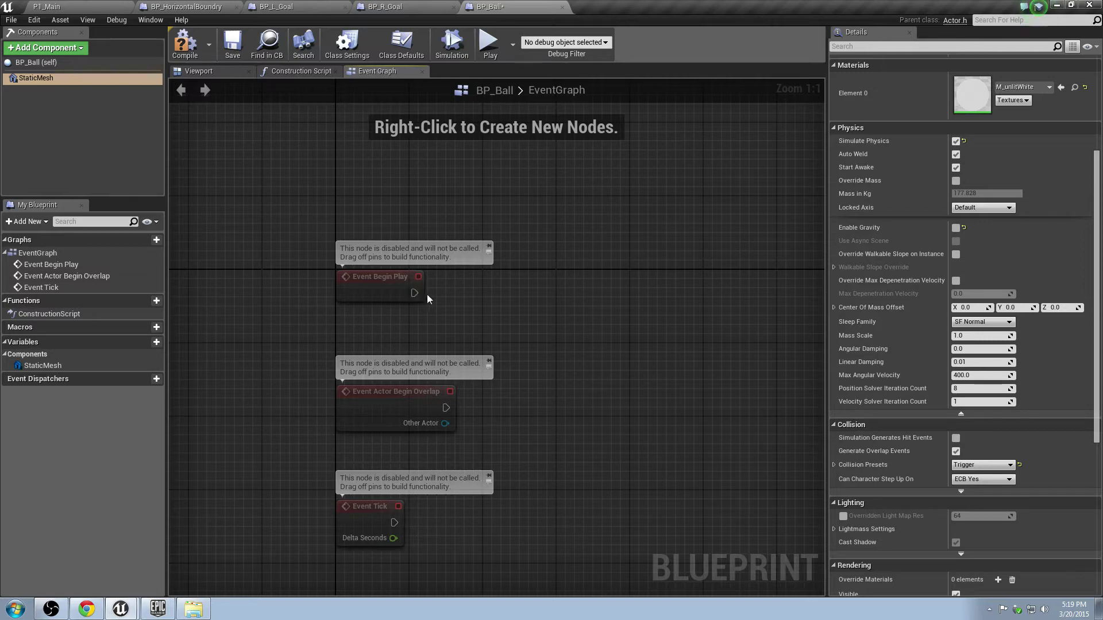
Switch to the P1_Main level and examine the playing field's layout and axis directions
click(79, 6)
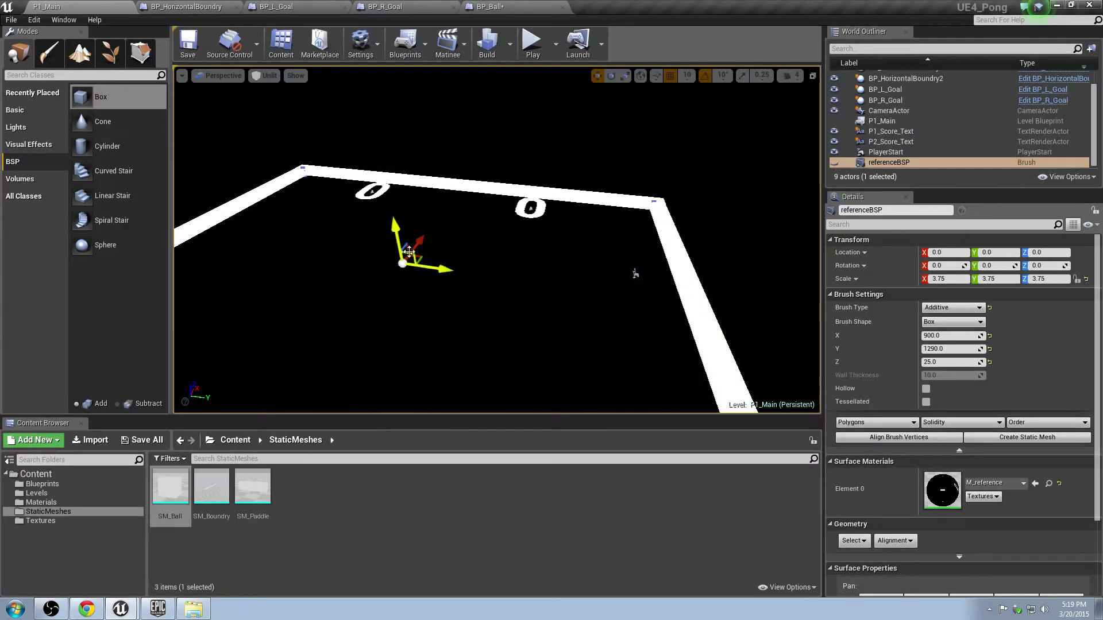
mouse_move(407, 253)
right_down()
mouse_move(418, 288)
mouse_move(409, 242)
mouse_move(412, 254)
right_up()
key(s)
key(w)
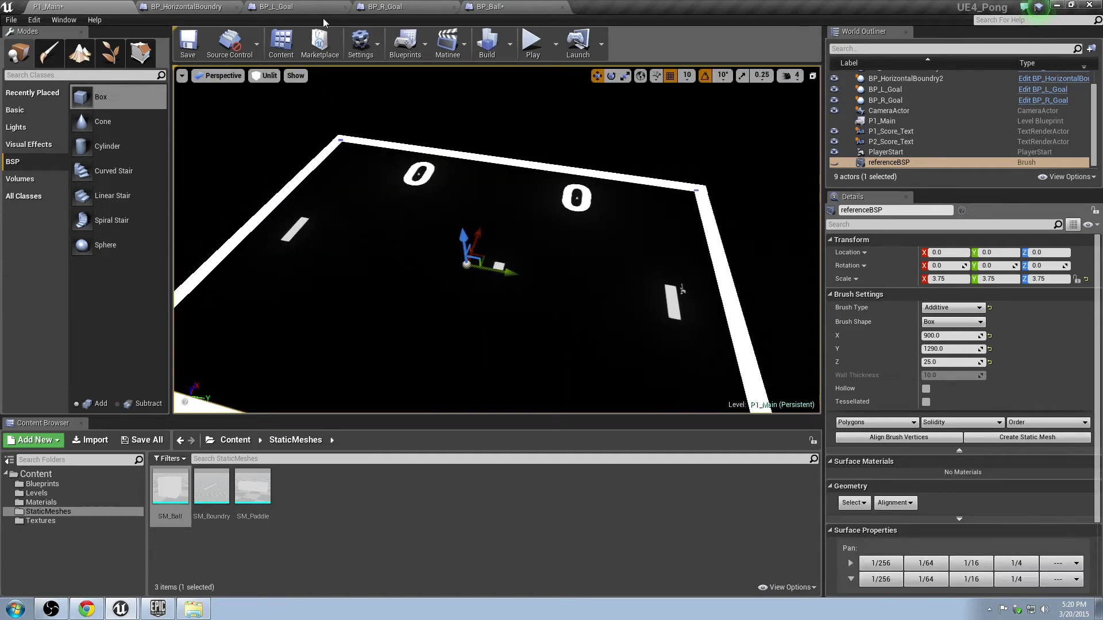
In BP_Ball's event graph, add a Set Physics Linear Velocity (StaticMesh) node connected to Event Begin Play
click(505, 7)
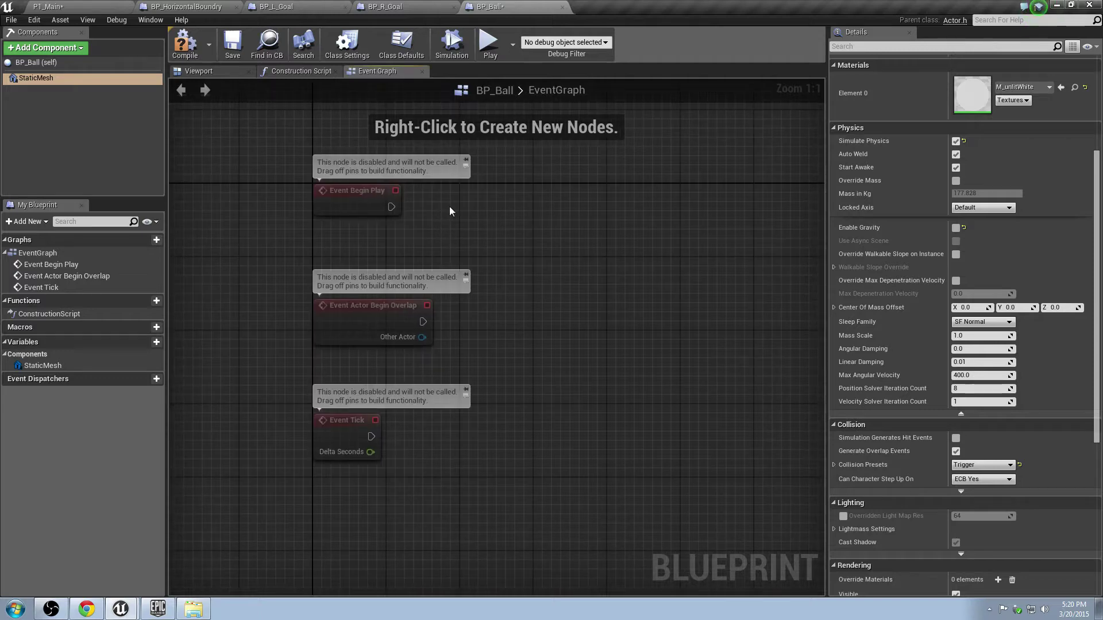
right_drag(450, 205, 469, 290)
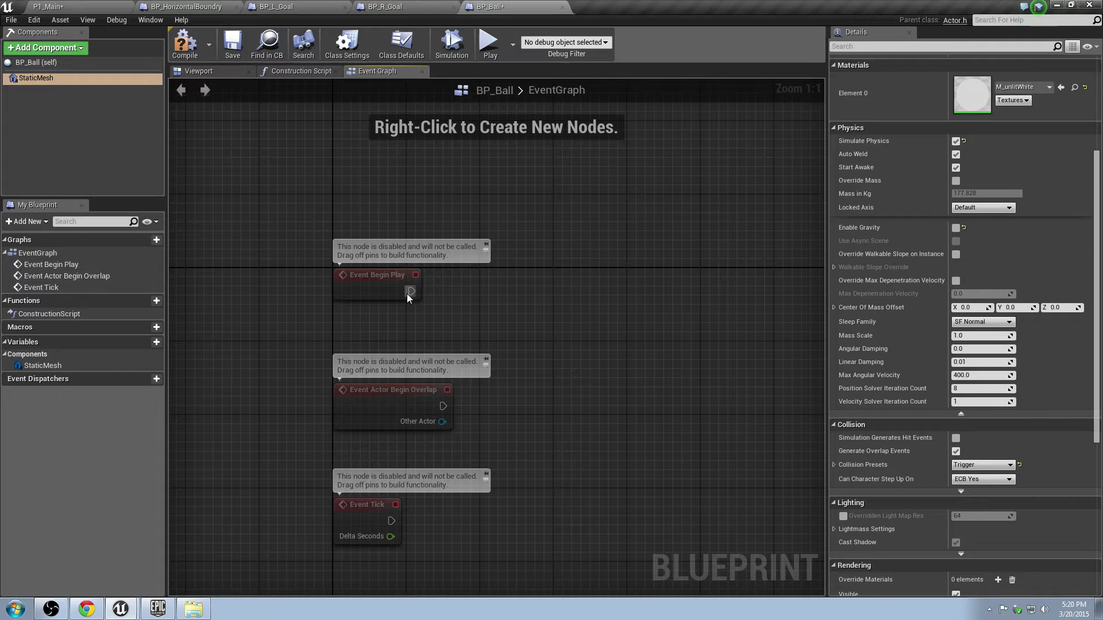
drag(412, 291, 571, 267)
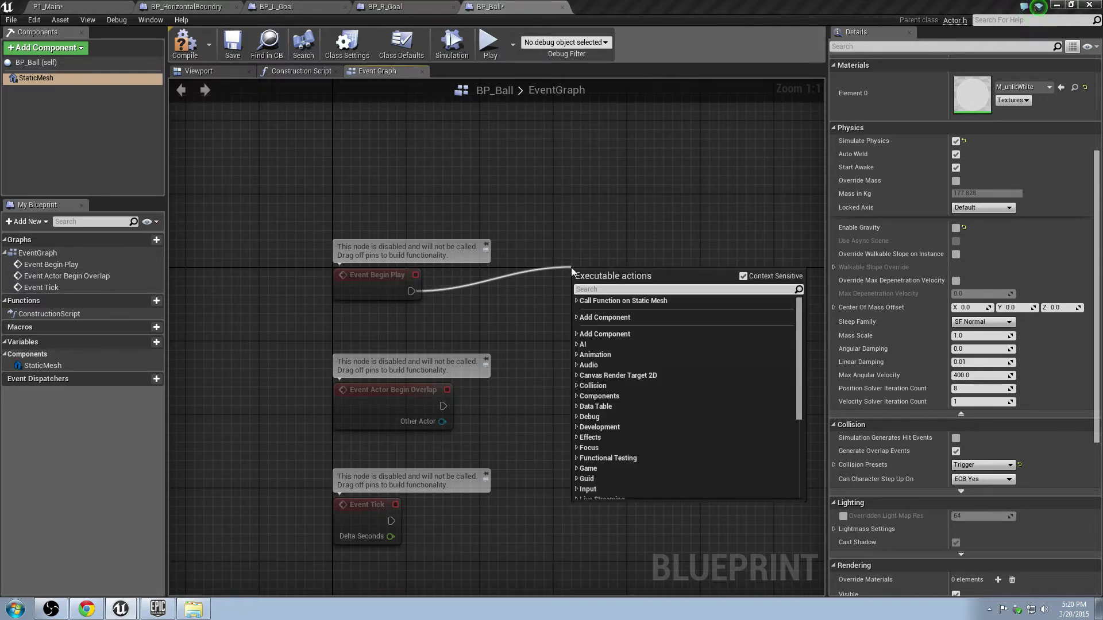
text(set phs)
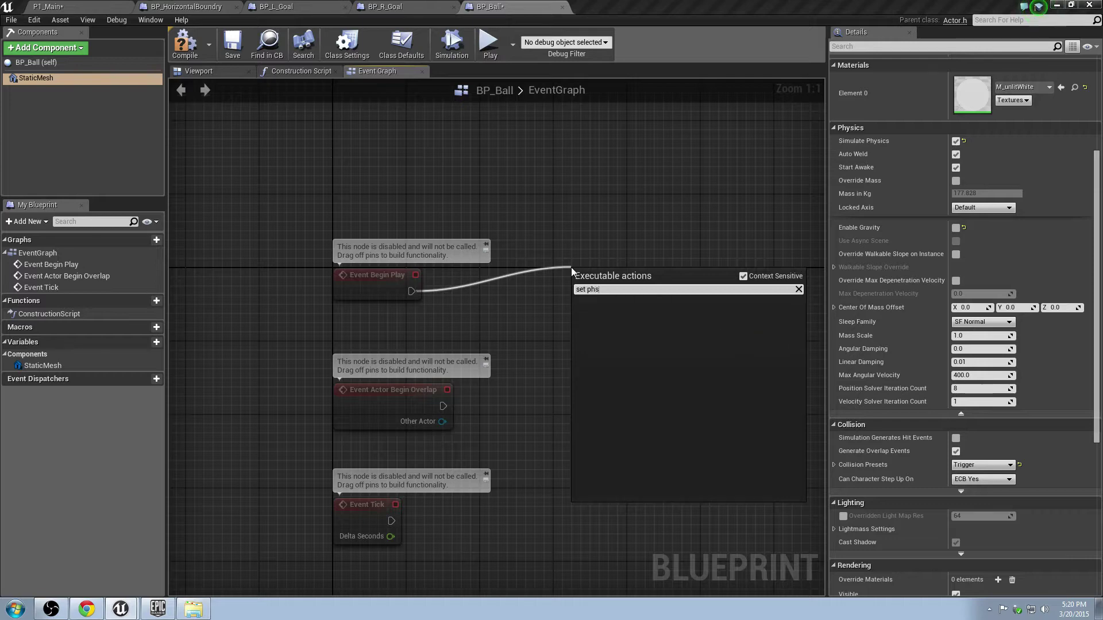
key(BackSpace)
text(ysics le)
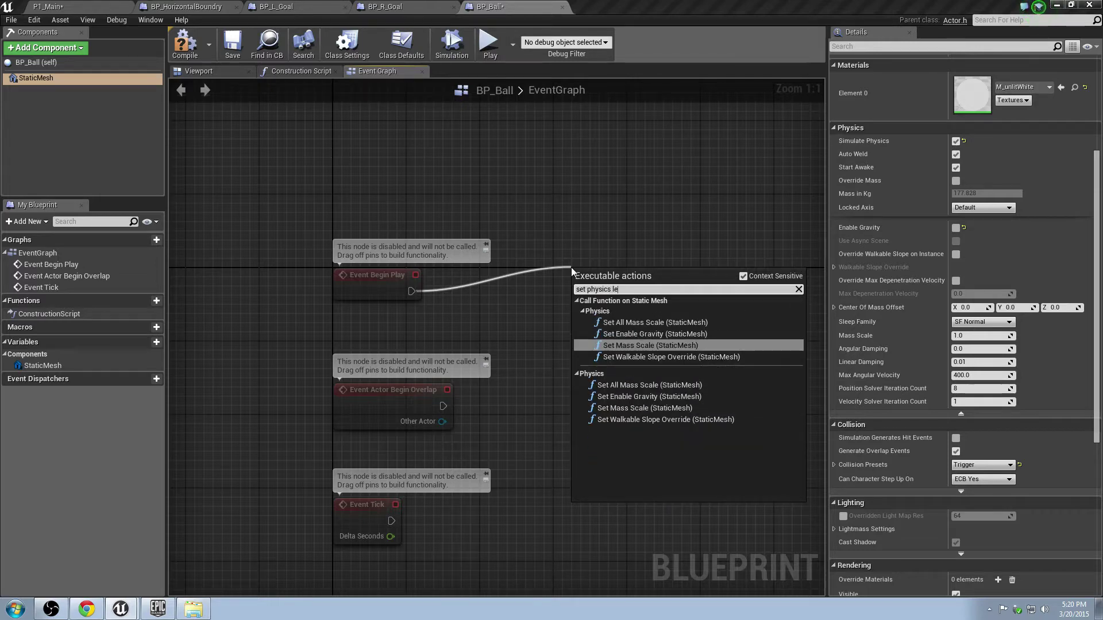
key(BackSpace)
text(inear)
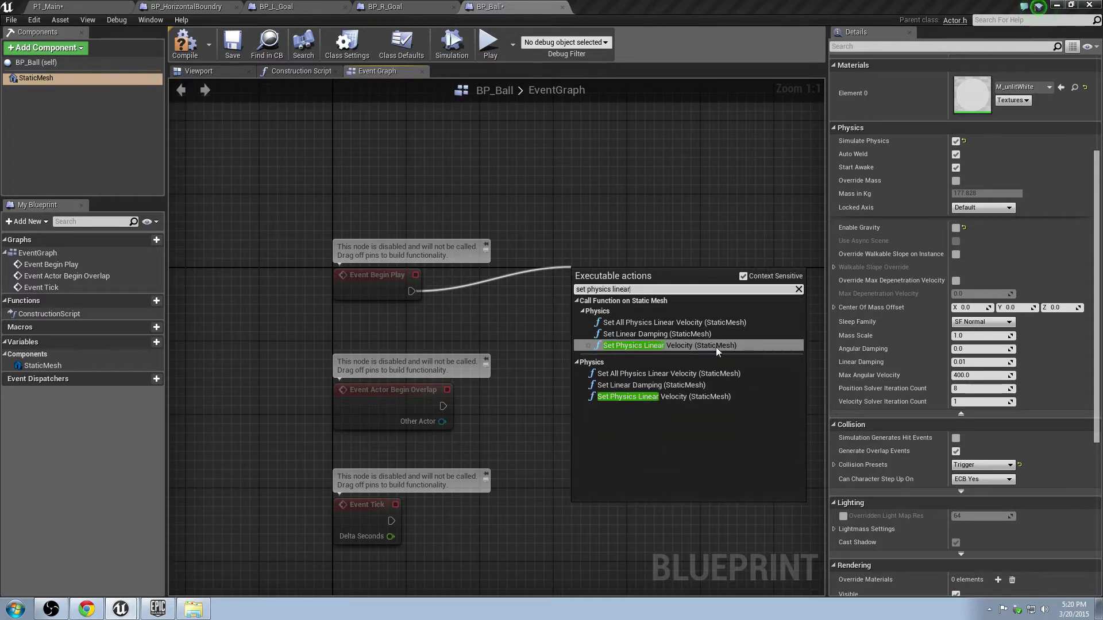
click(716, 347)
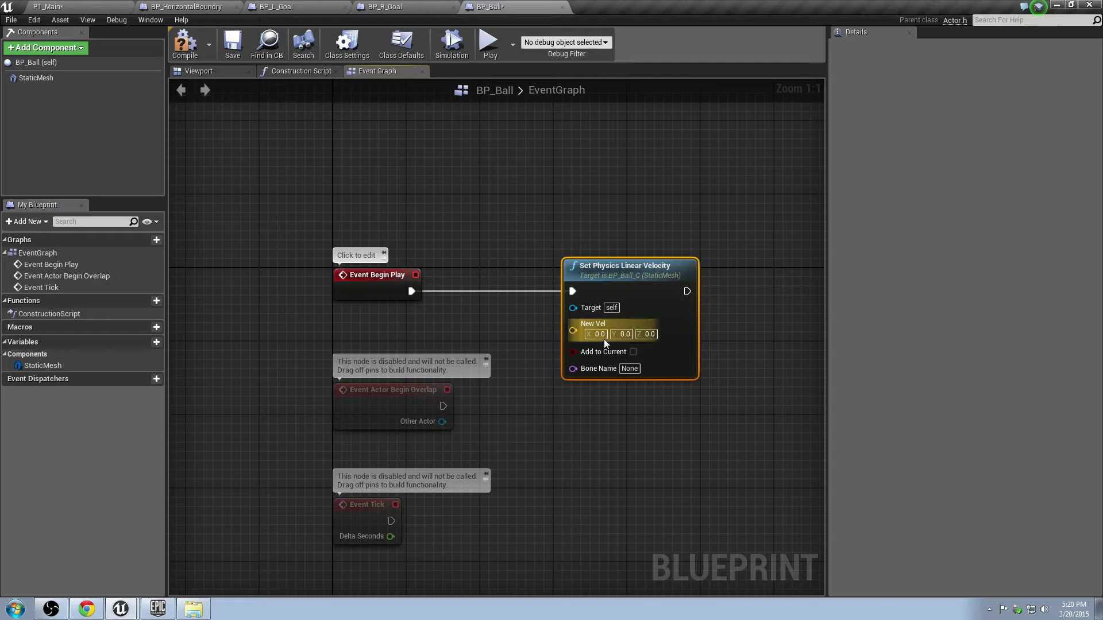
Set the velocity node's New Vel Y value to 2000, and compile and save the blueprint
click(625, 334)
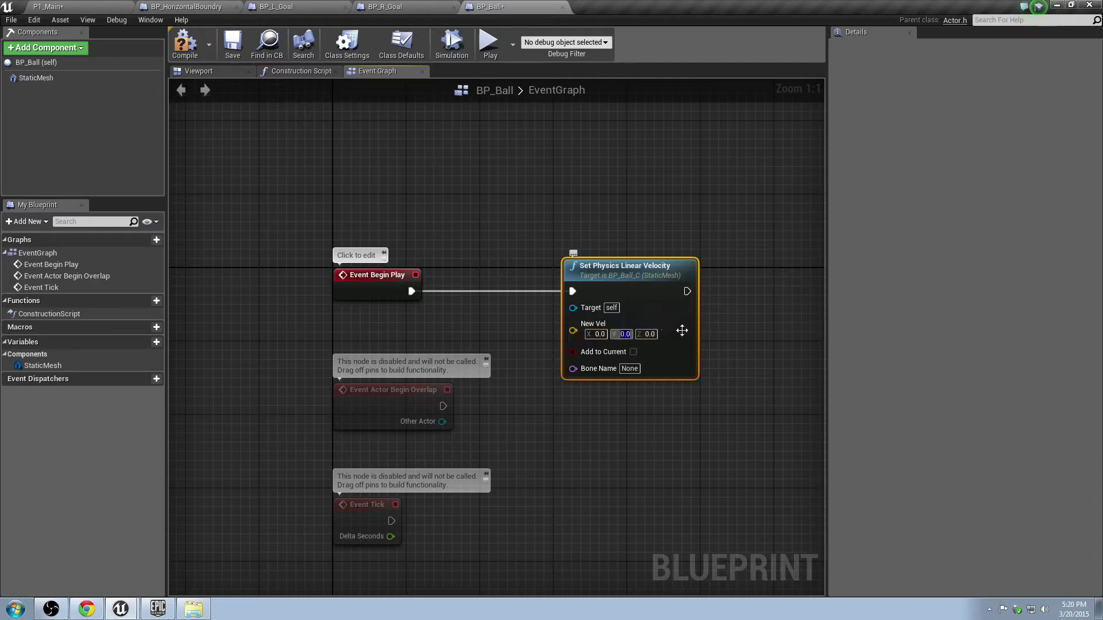
text(2000)
click(607, 208)
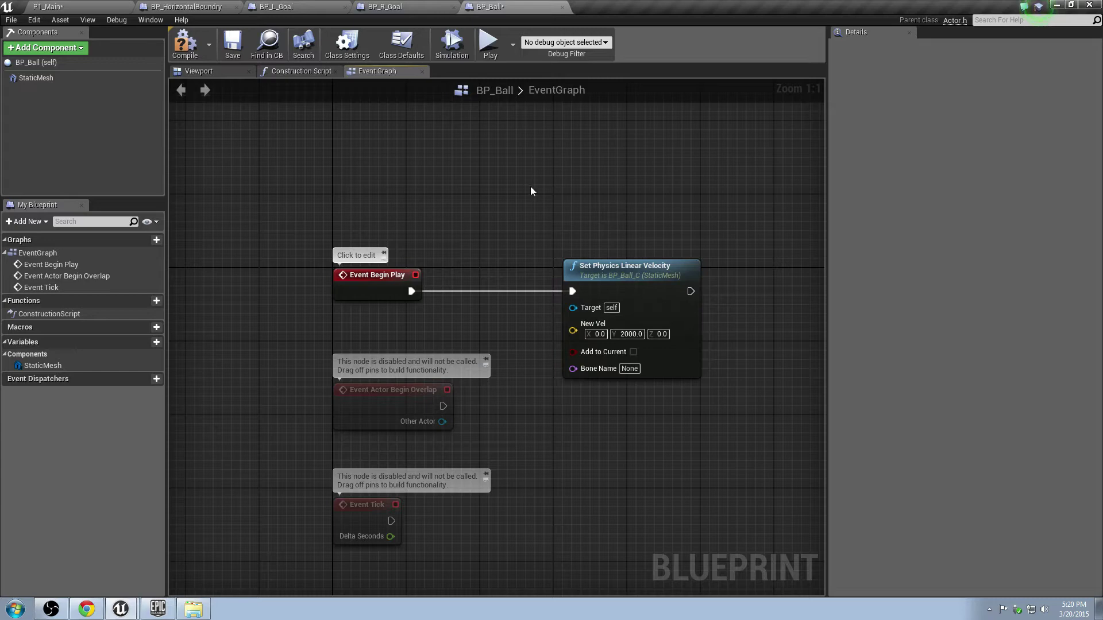
click(189, 45)
click(233, 45)
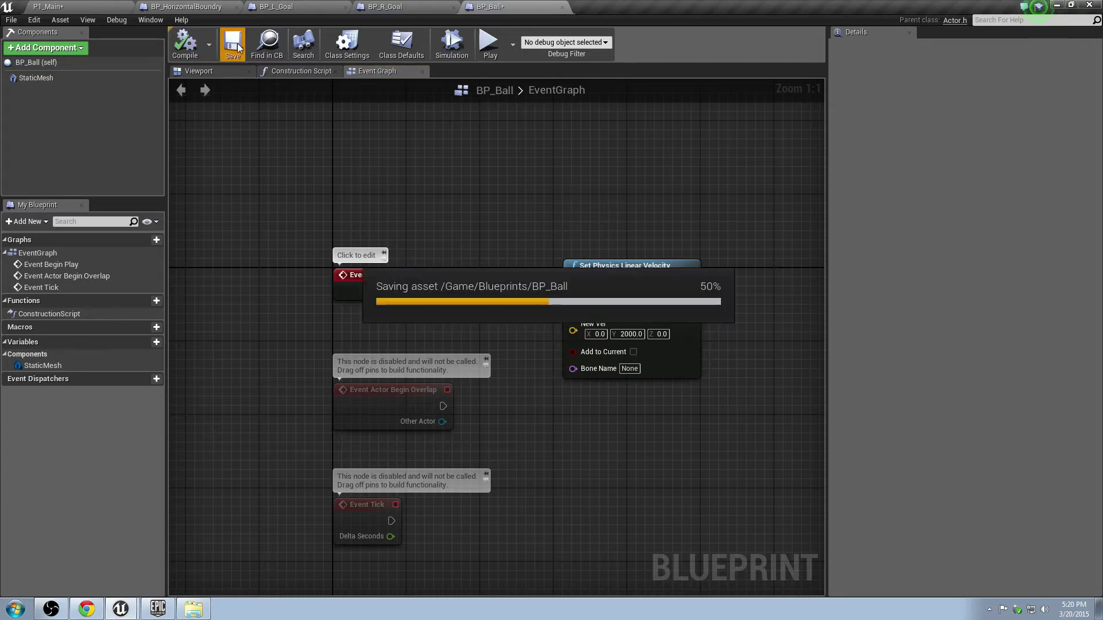
Save the P1_Main level and place a BP_Ball from the Blueprints folder at location 0, 0, 0
click(86, 8)
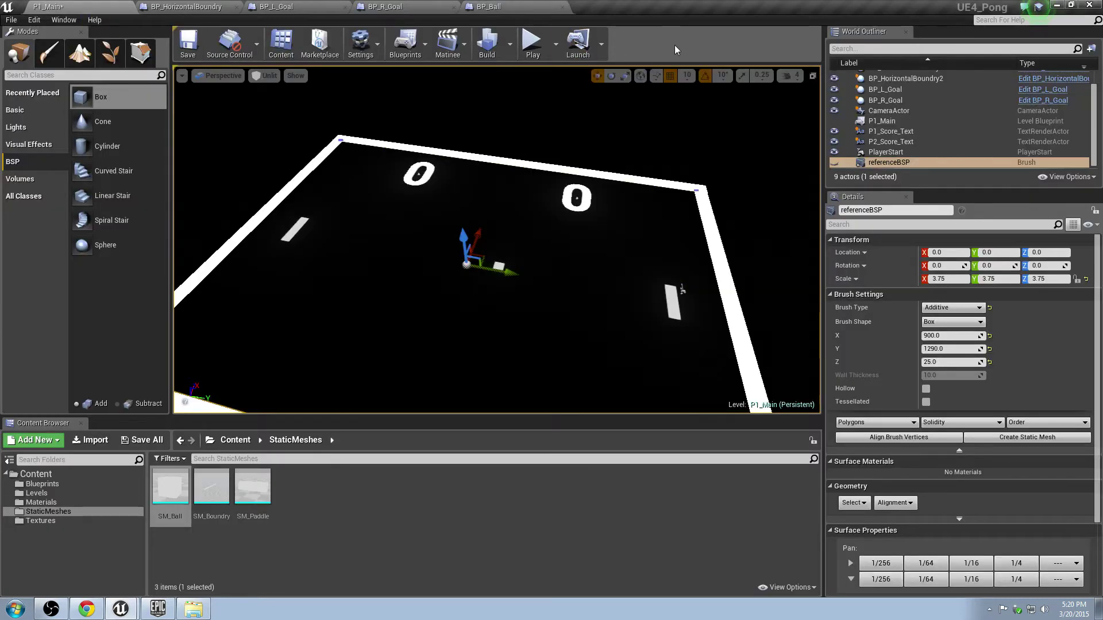
key(ctrl+s)
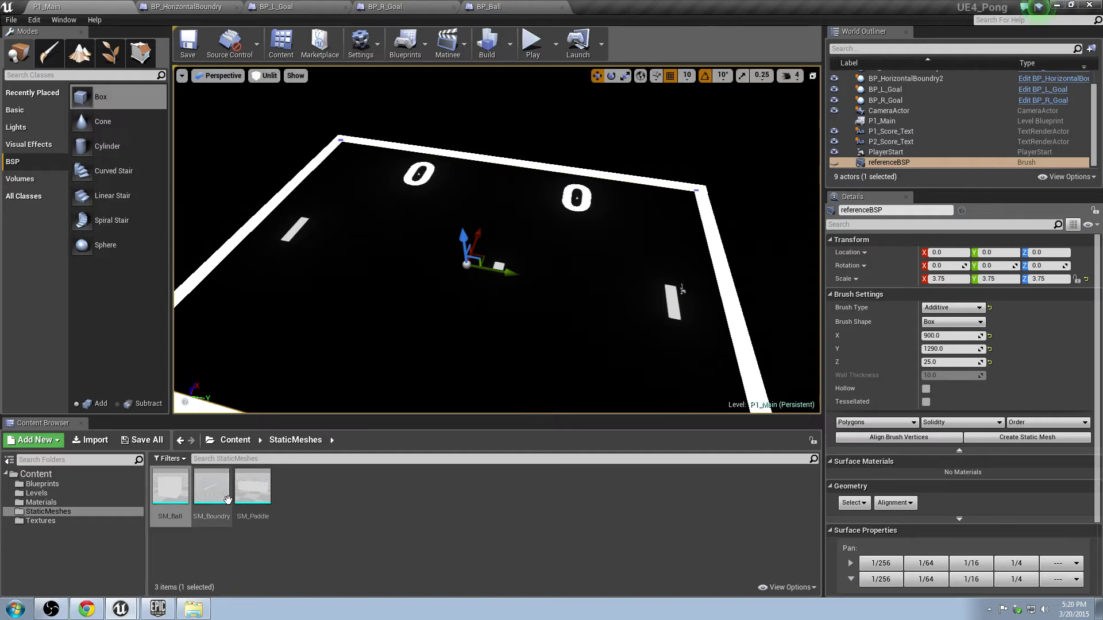
click(41, 485)
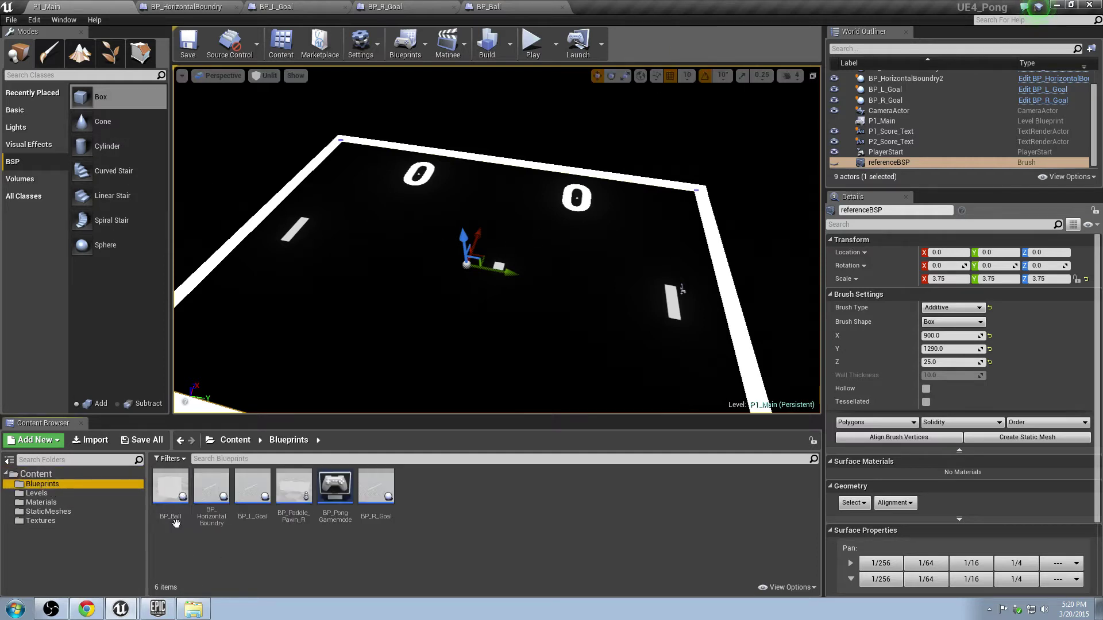
drag(176, 523, 510, 301)
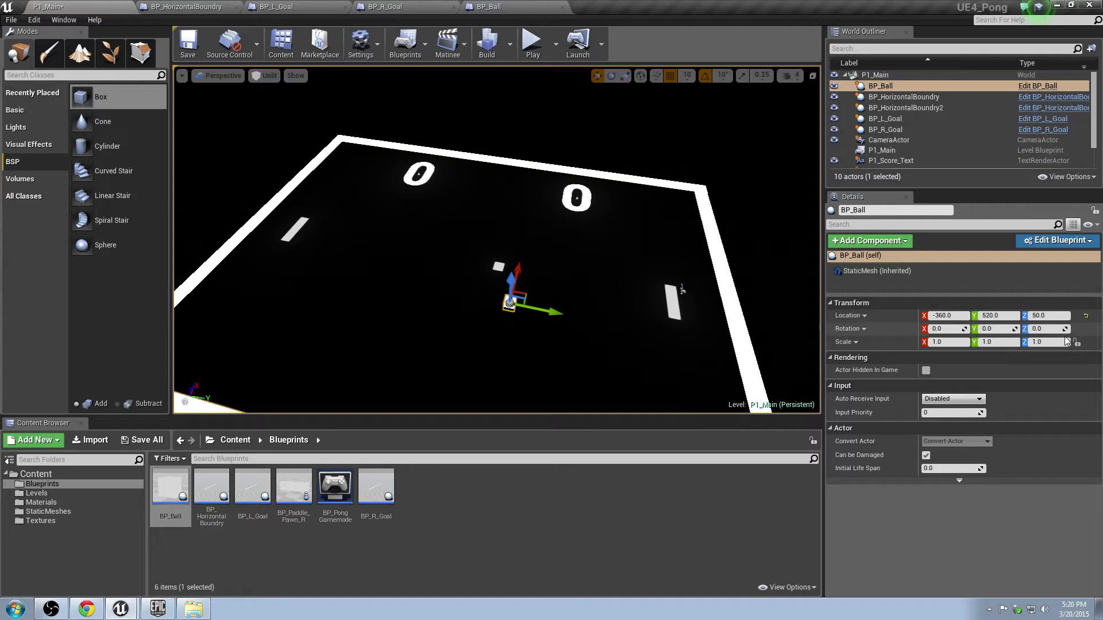
click(1086, 316)
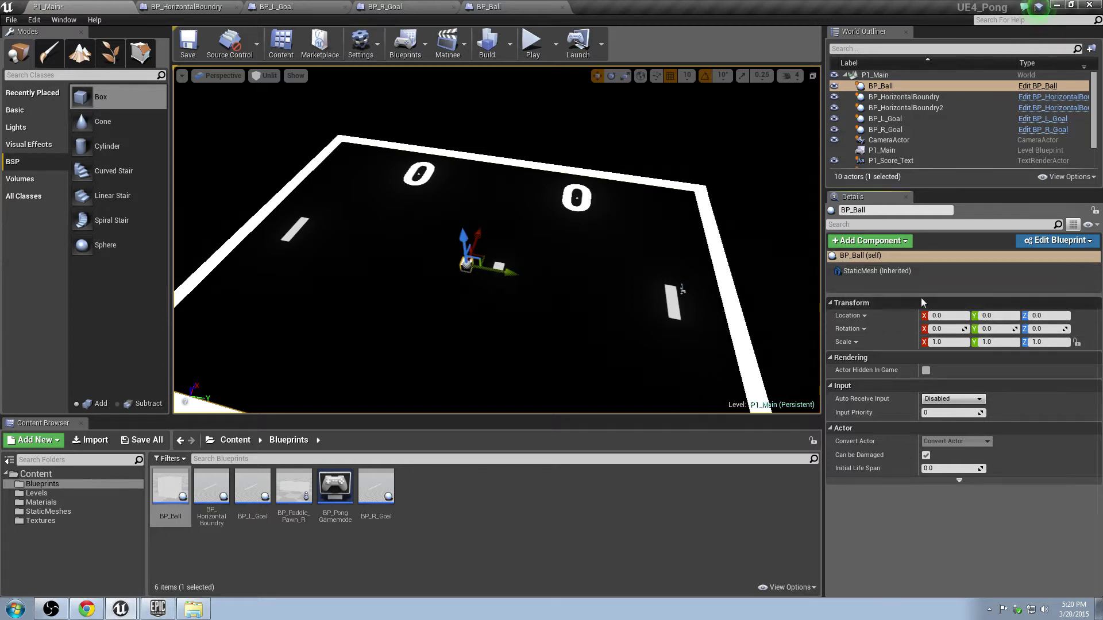
Unhide the referenceBSP brush and move it along Y to about -5150, beside the playing field
click(636, 258)
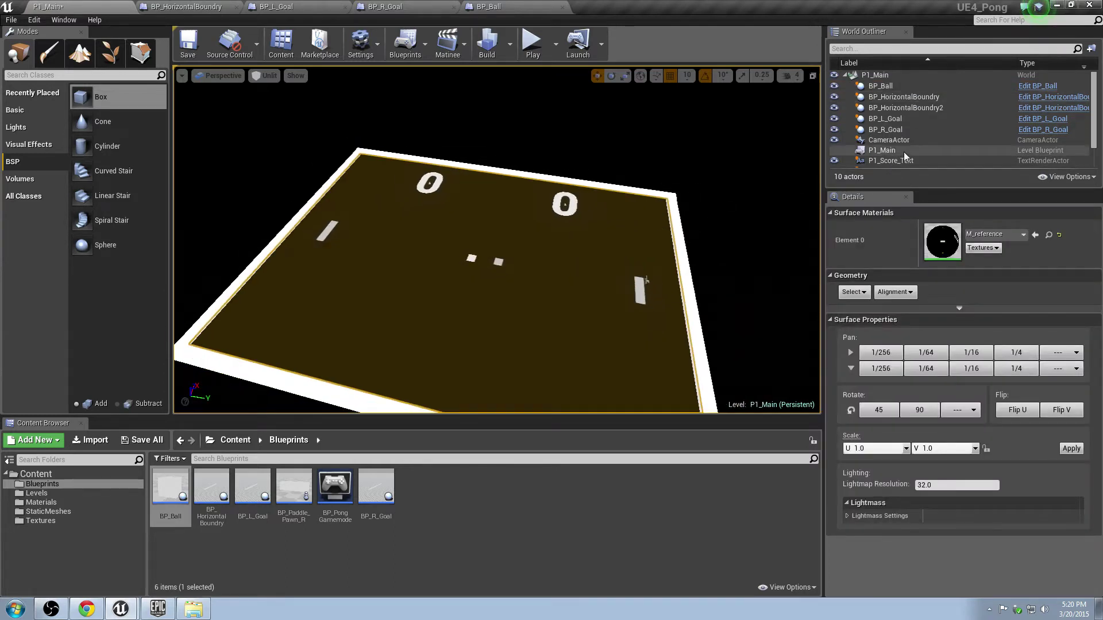
scroll(904, 151, down, 3)
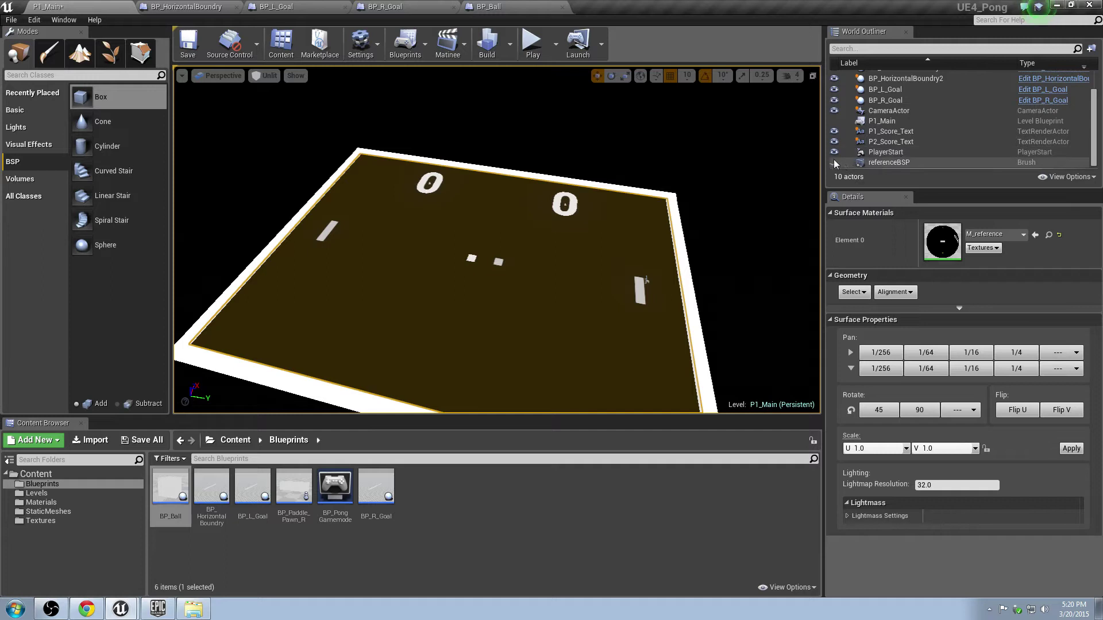
scroll(502, 180, down, 4)
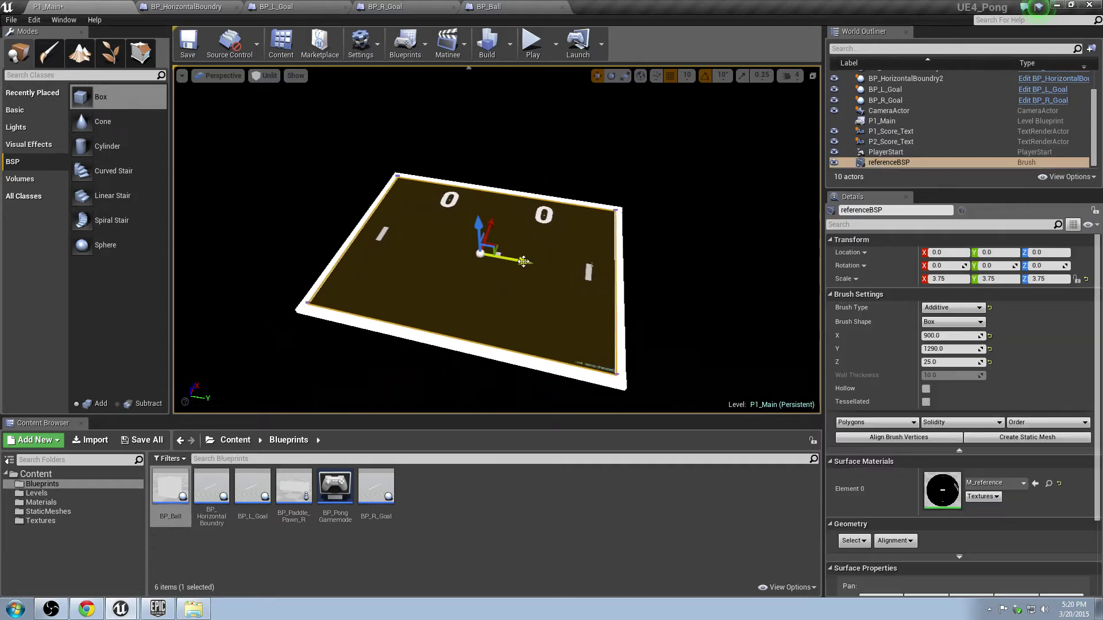
mouse_move(523, 261)
mouse_down()
mouse_move(325, 218)
mouse_move(258, 218)
mouse_move(270, 219)
mouse_up()
scroll(454, 183, up, 5)
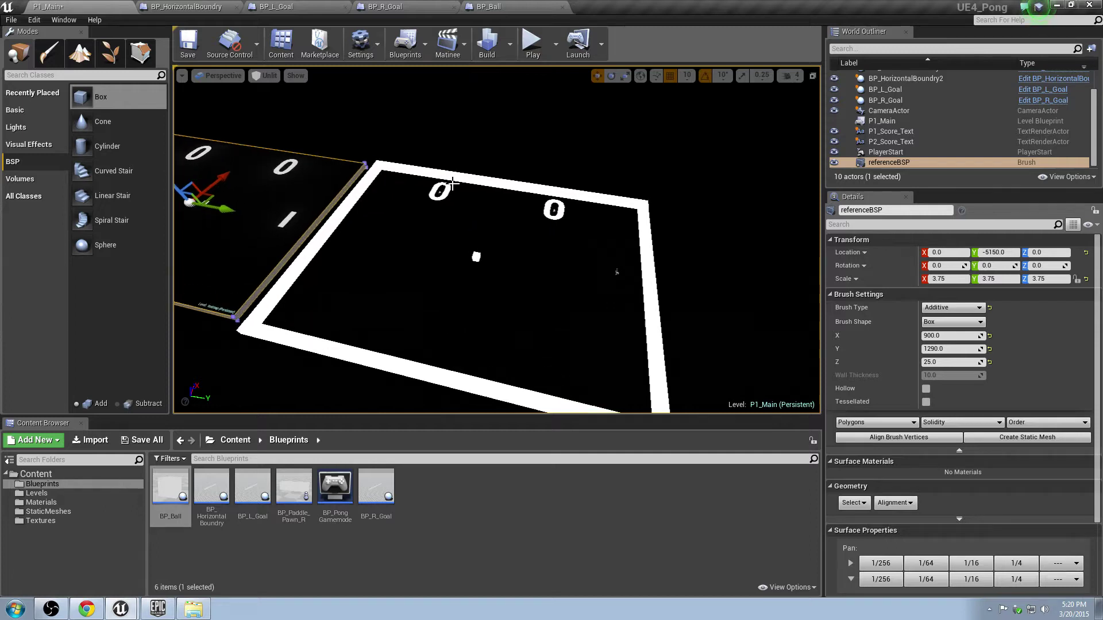
Play-test the level twice, stopping each run, to check the ball's movement
click(534, 44)
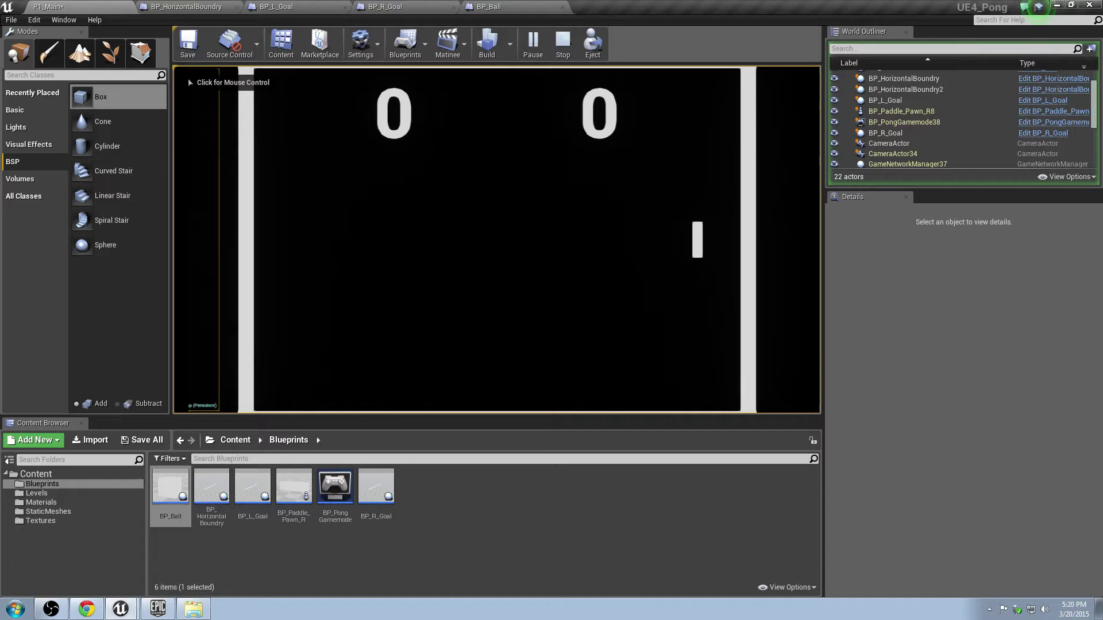
key(Escape)
click(536, 46)
key(Escape)
right_drag(535, 187, 494, 172)
right_drag(609, 221, 576, 229)
Run the level, pause near the paddle and eject to compare the paddle's height with the ball's, ending with the simulation stopped
click(532, 43)
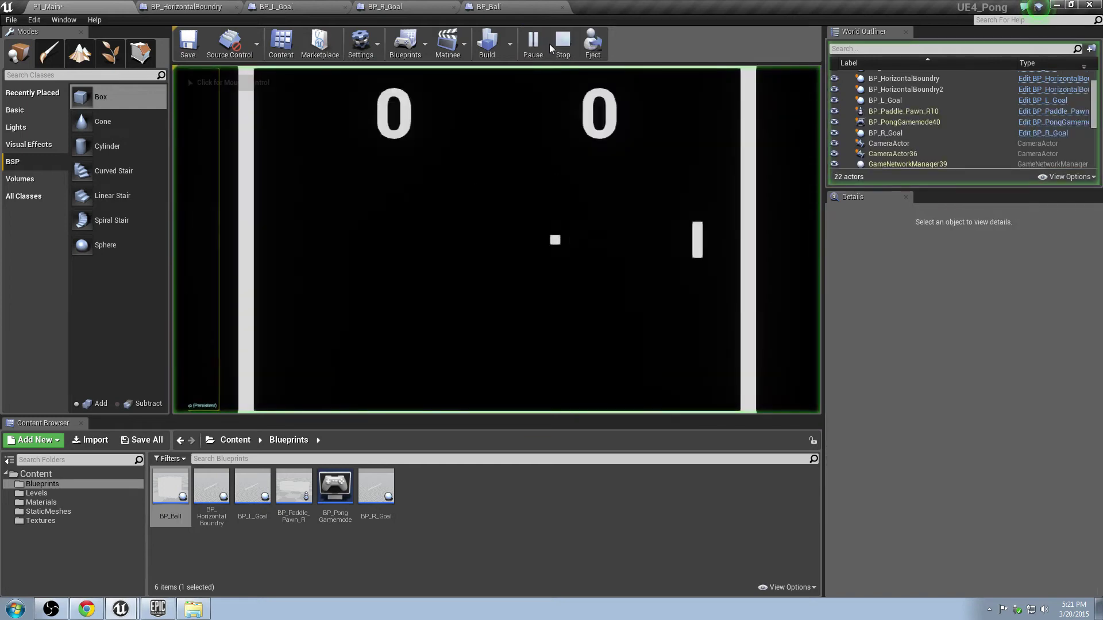
click(534, 43)
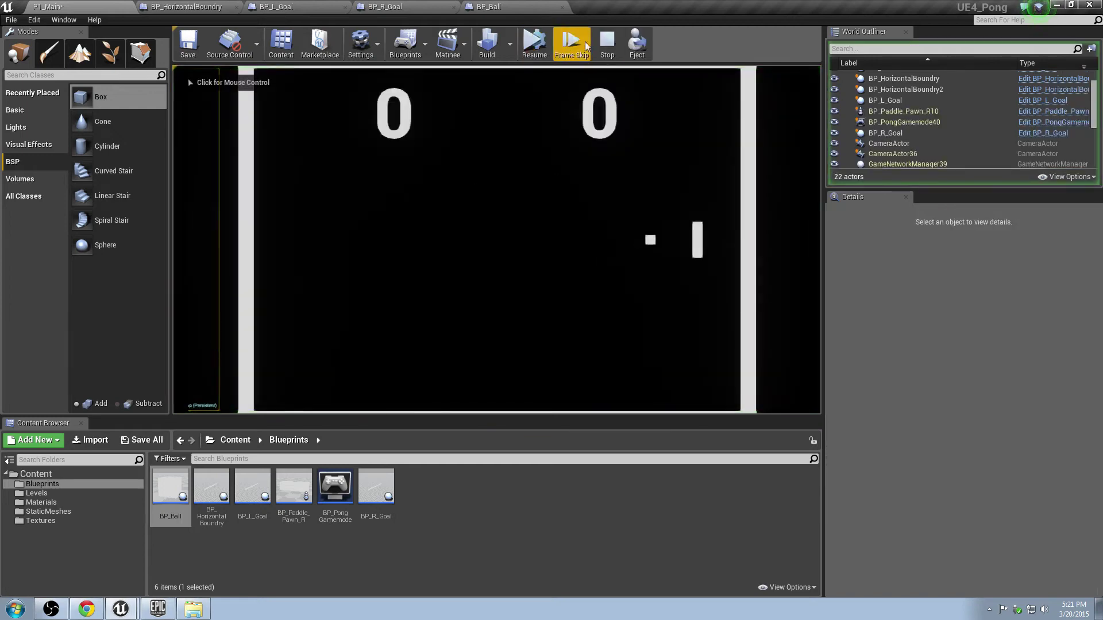
click(639, 43)
right_drag(496, 239, 477, 195)
click(498, 186)
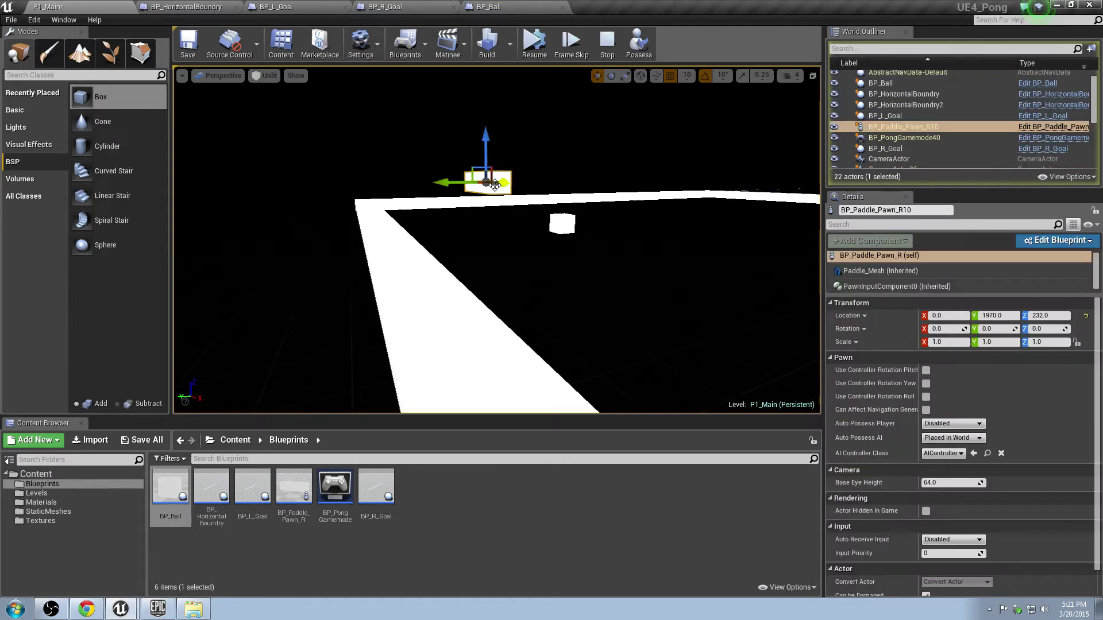
click(608, 41)
Set the PlayerStart's Z location to 0
click(488, 239)
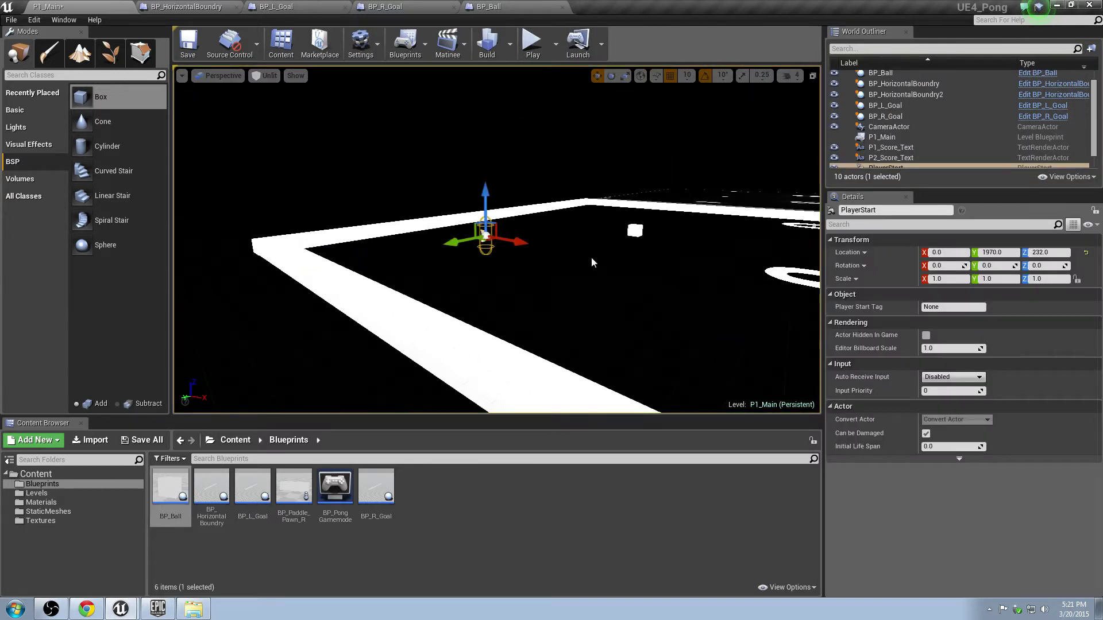
click(1057, 252)
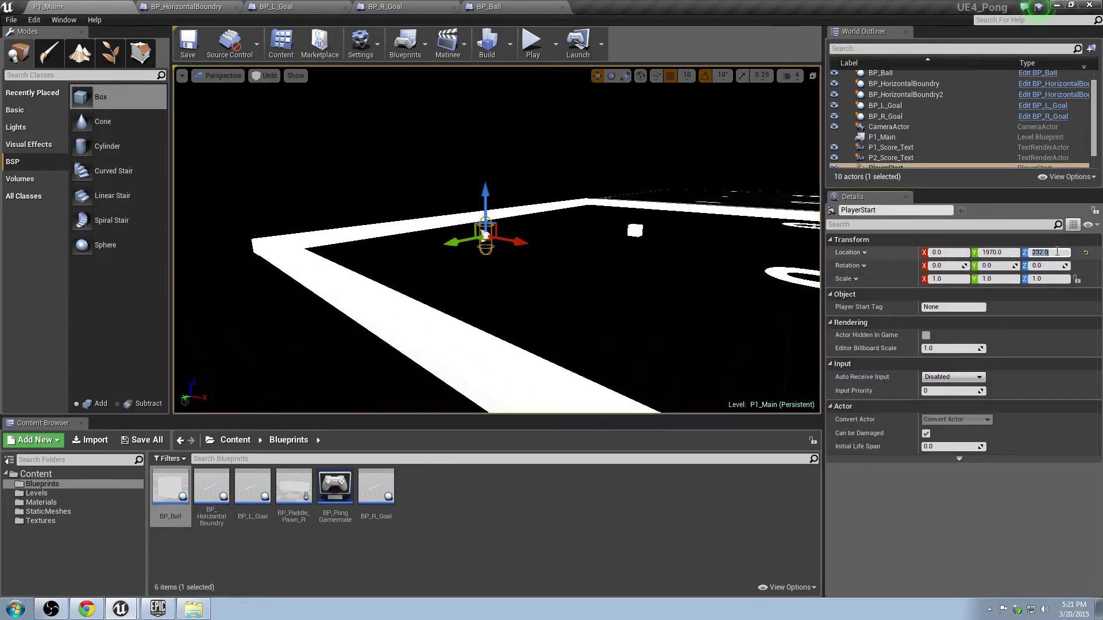
key(Return)
right_drag(576, 207, 551, 299)
right_drag(494, 250, 486, 246)
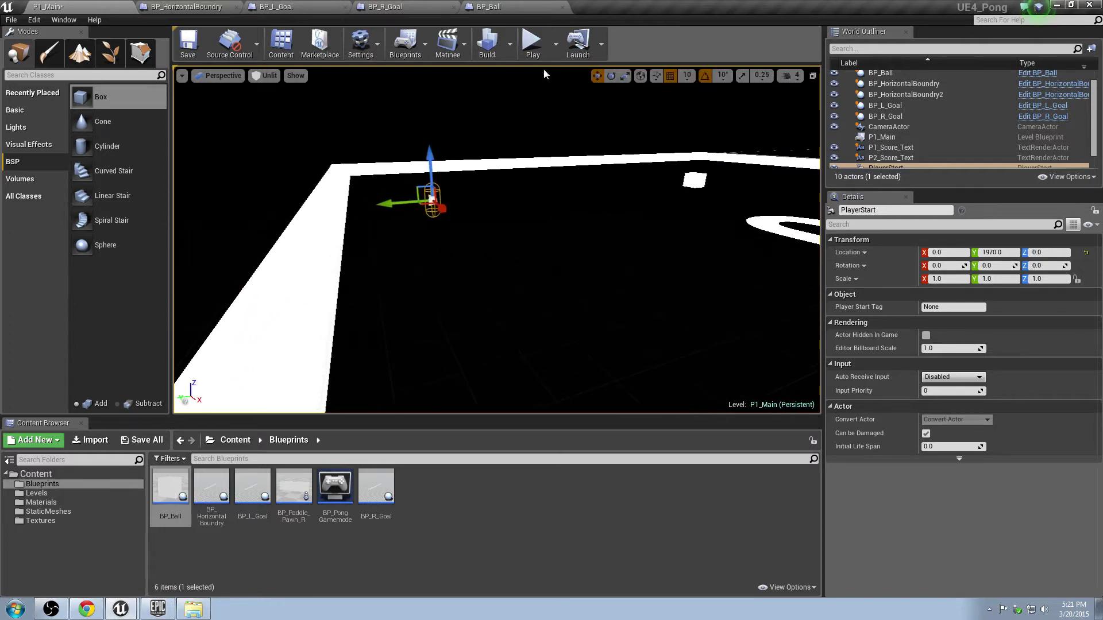
Run the level, pause it as the ball nears the paddle, and eject to view both from the side
click(535, 56)
click(540, 50)
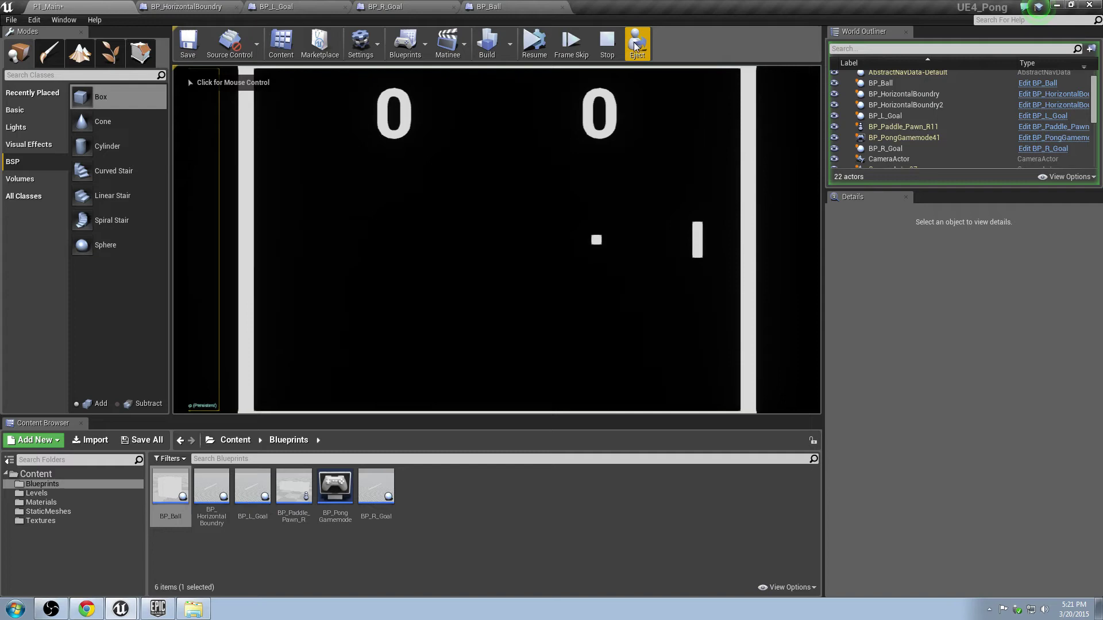
right_drag(553, 190, 531, 228)
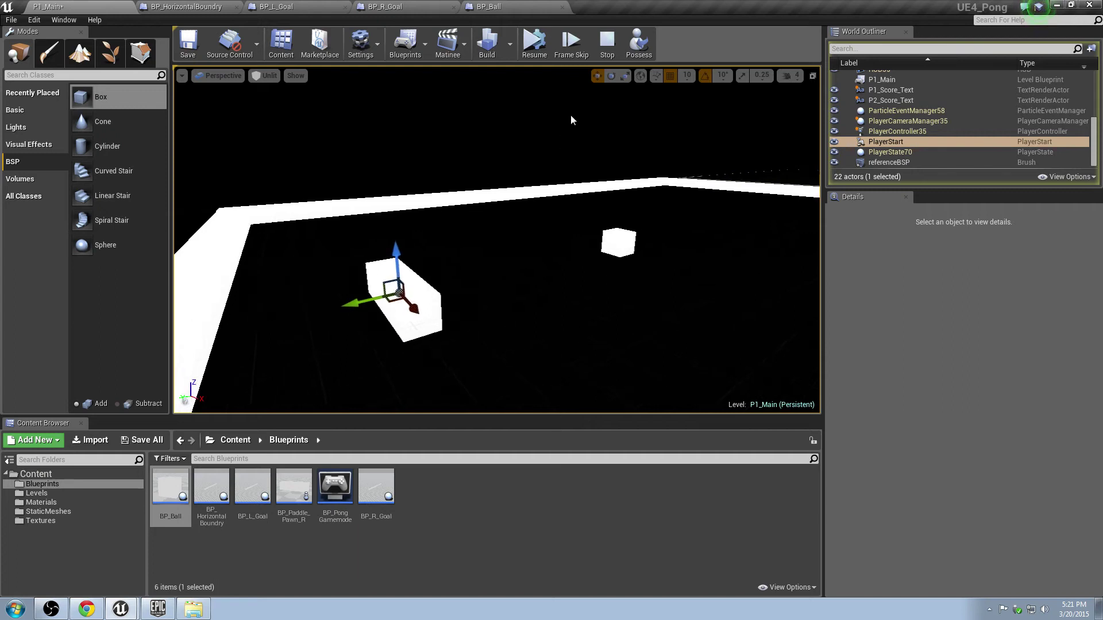
Advance the paused simulation frame by frame to watch the ball reach the paddle, then resume and stop the run
click(572, 40)
click(571, 40)
click(571, 41)
click(571, 41)
click(572, 41)
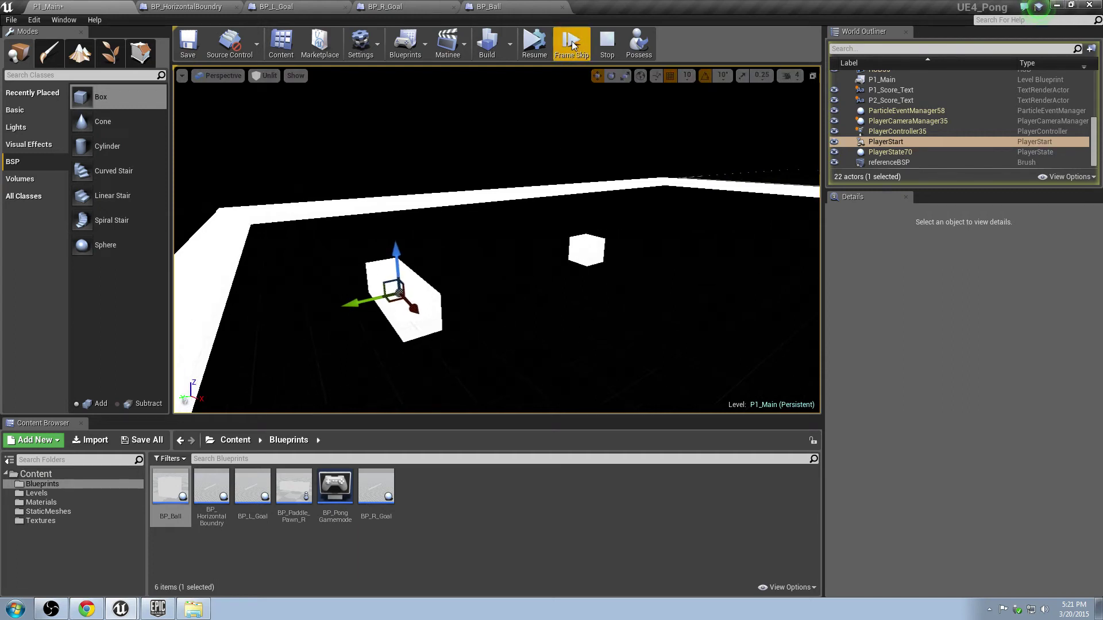
click(571, 41)
click(571, 41)
click(571, 41)
click(571, 40)
click(571, 40)
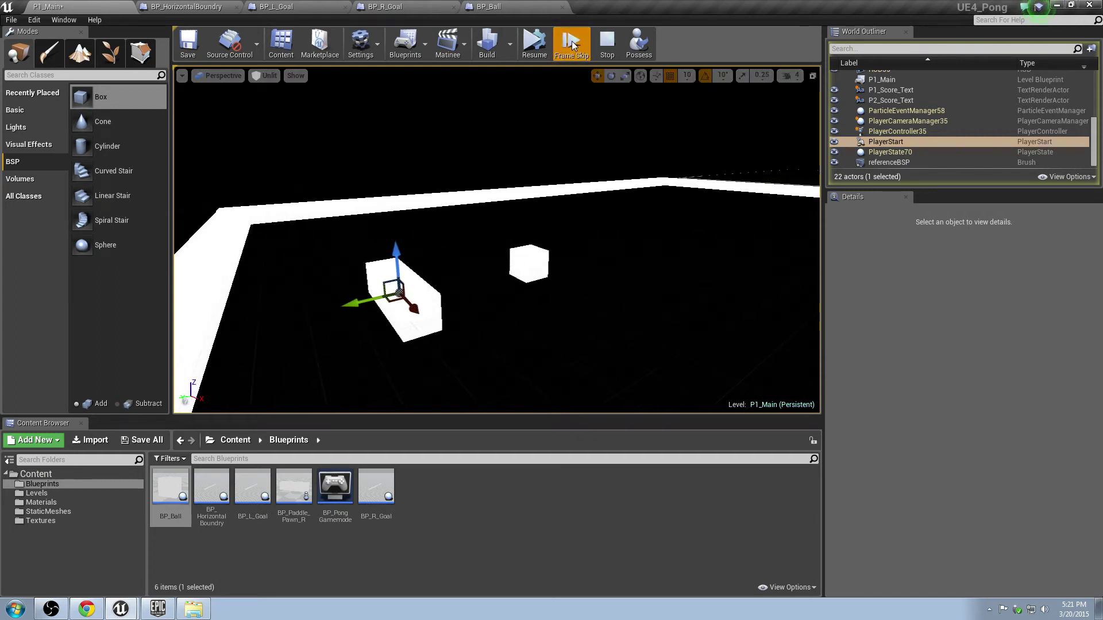
click(571, 40)
click(571, 40)
click(571, 40)
click(571, 40)
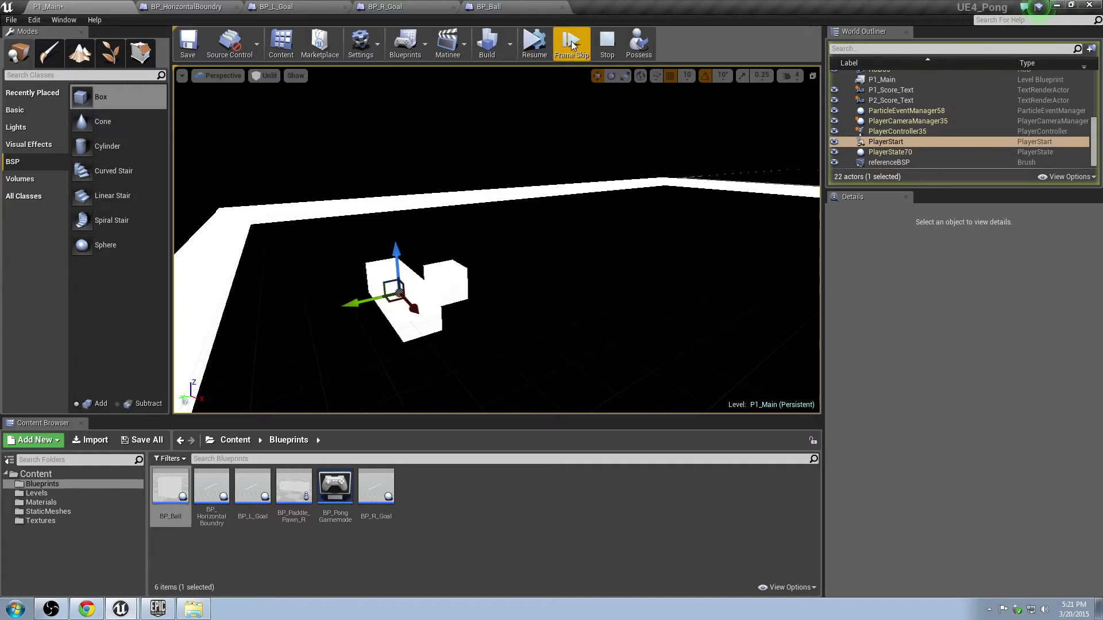
click(571, 41)
click(572, 40)
click(571, 40)
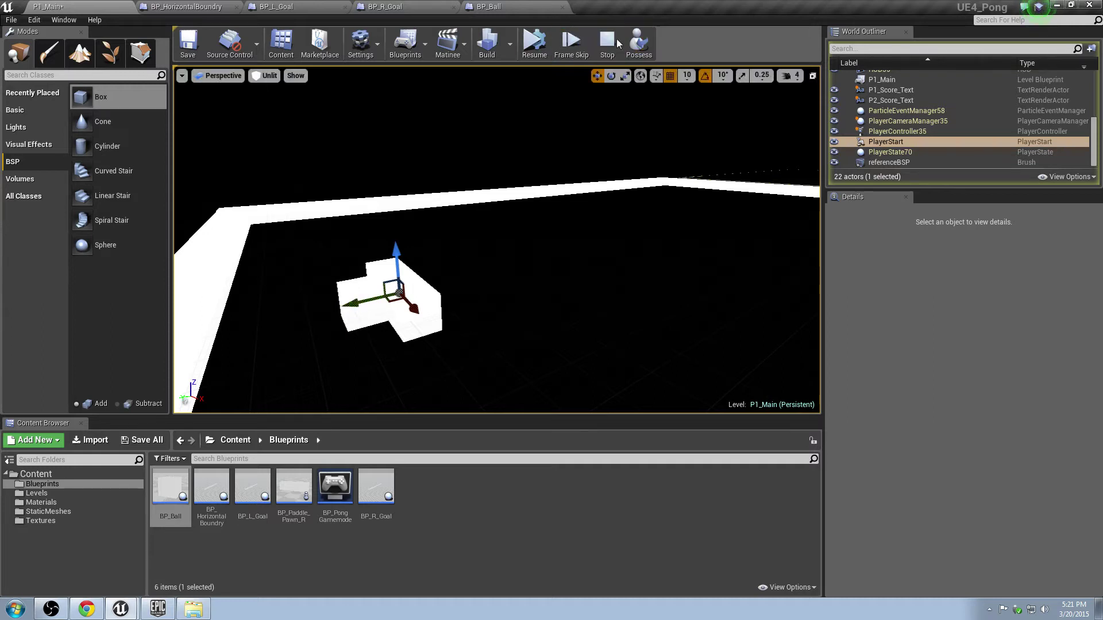
click(540, 48)
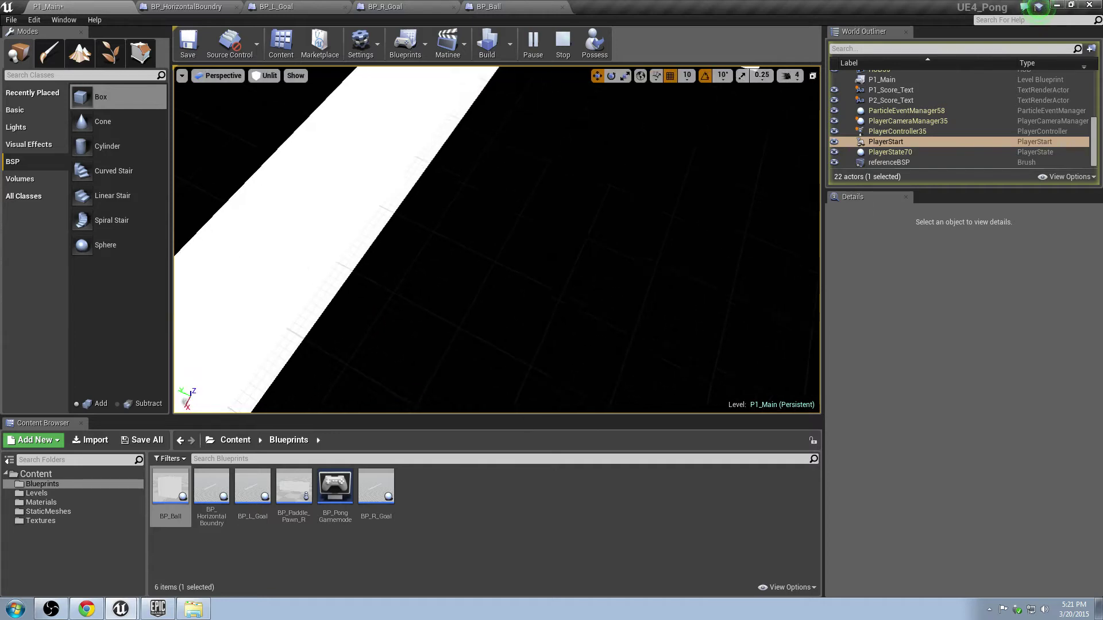
click(569, 39)
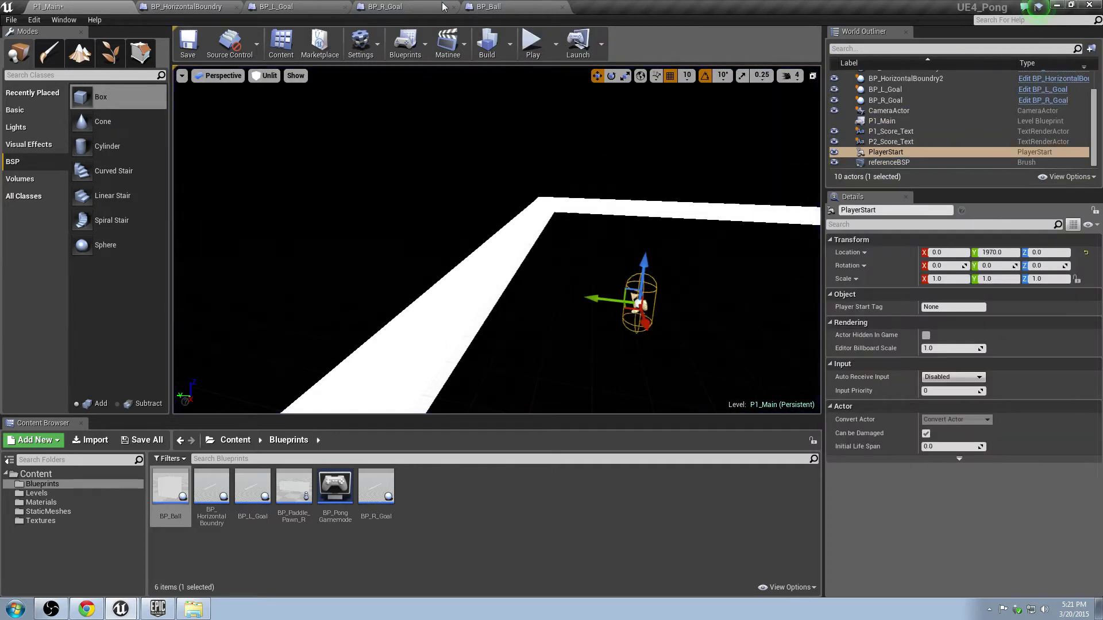
Add a Print String reading "Collision" to Event Actor Begin Overlap in BP_Ball, then compile and save the blueprint
click(513, 6)
right_drag(426, 194, 347, 153)
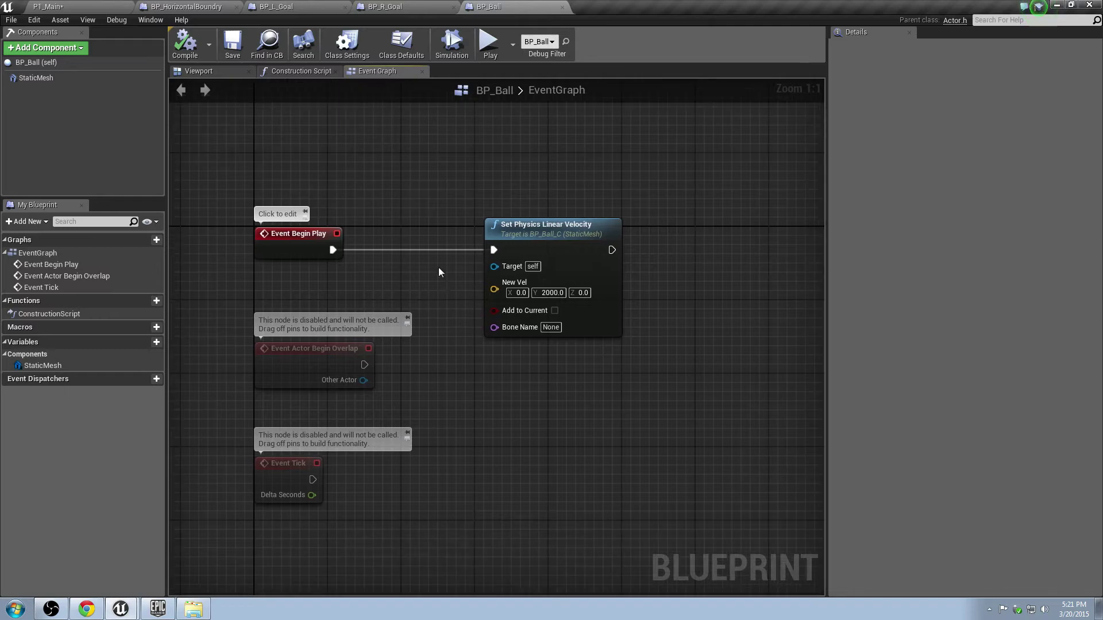
right_drag(521, 250, 492, 276)
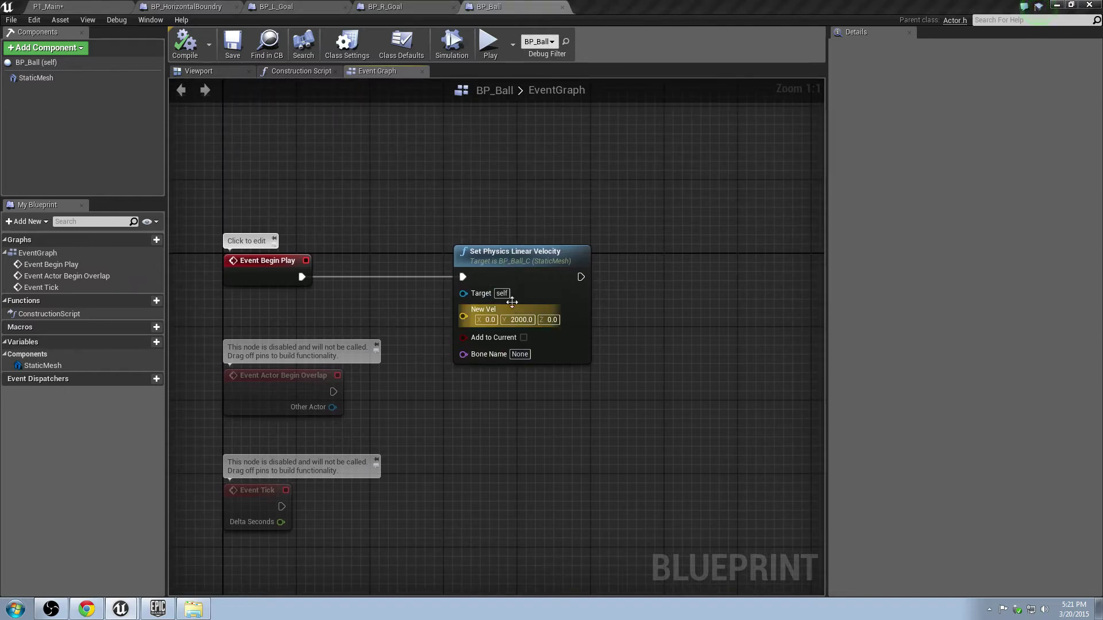
right_drag(506, 316, 531, 256)
drag(358, 332, 480, 354)
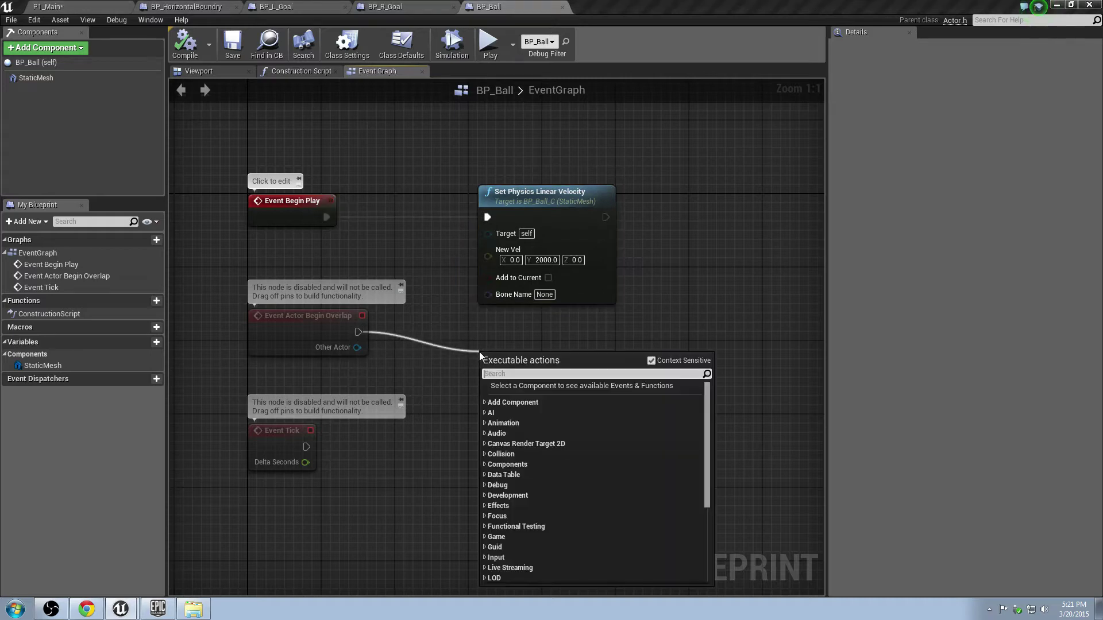
text(print)
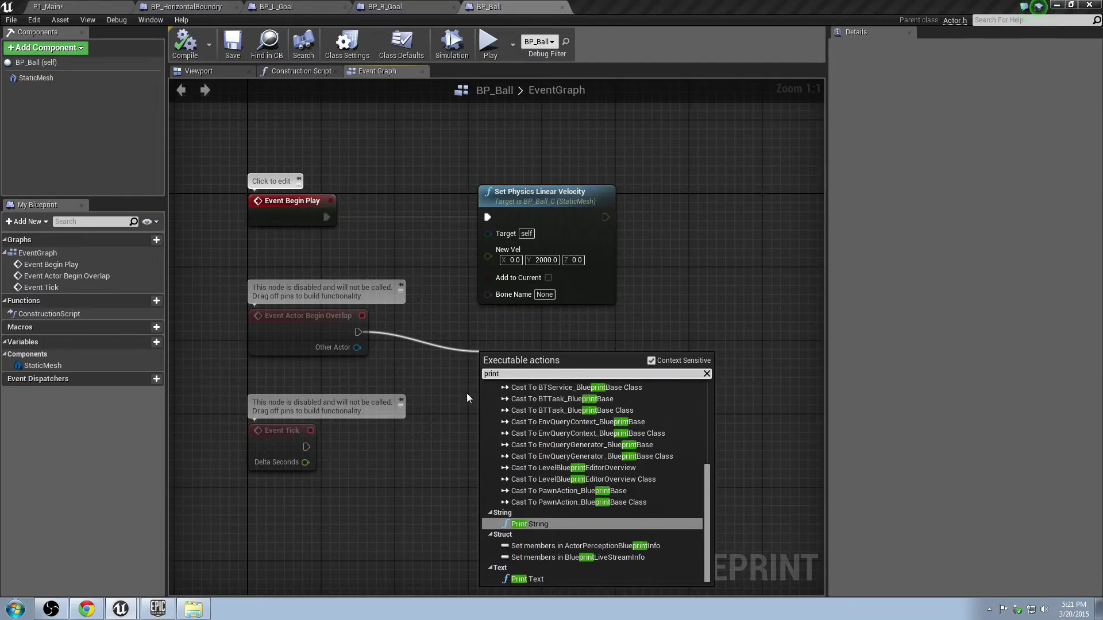
click(529, 525)
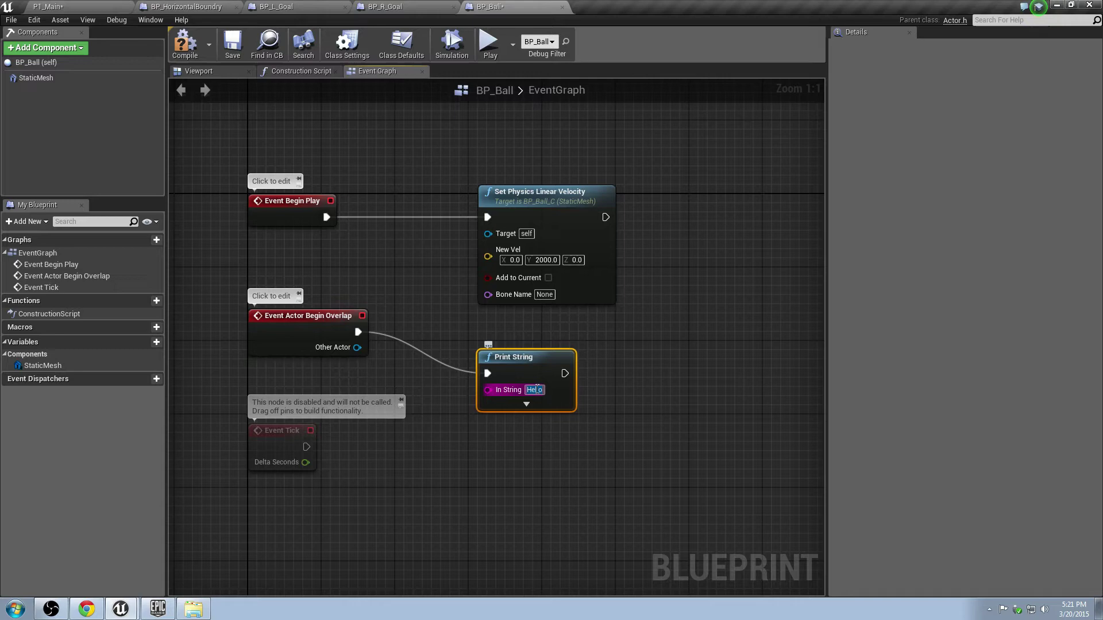
text(Collision)
key(Return)
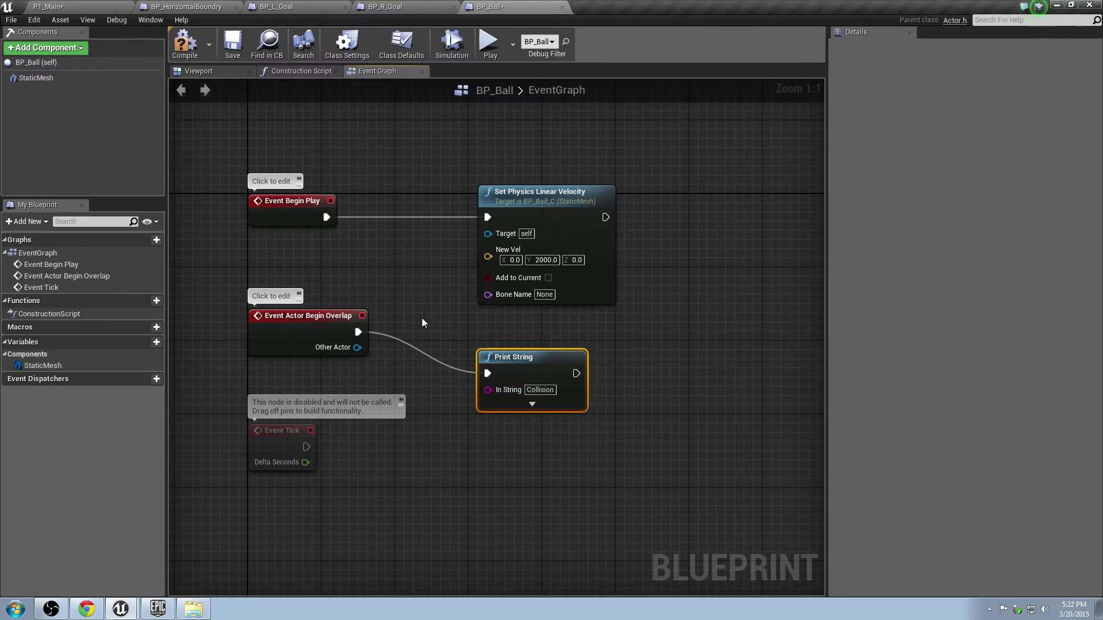
click(423, 317)
click(193, 56)
click(229, 45)
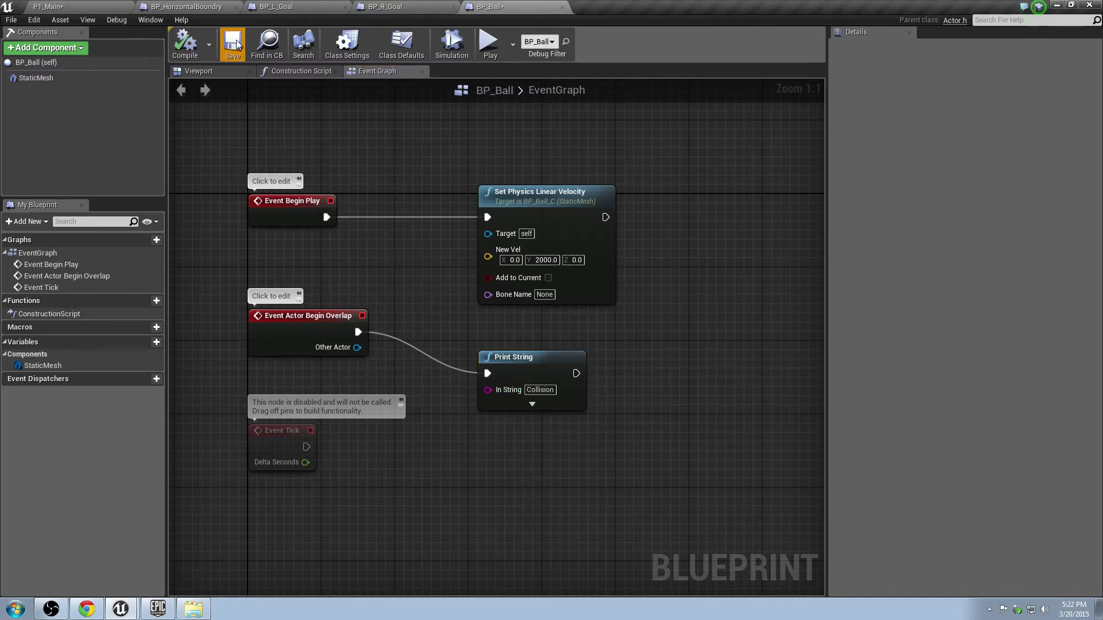
Save the level and play-test it to check when the ball's overlap event fires, then stop the run
click(112, 5)
key(ctrl+s)
click(532, 44)
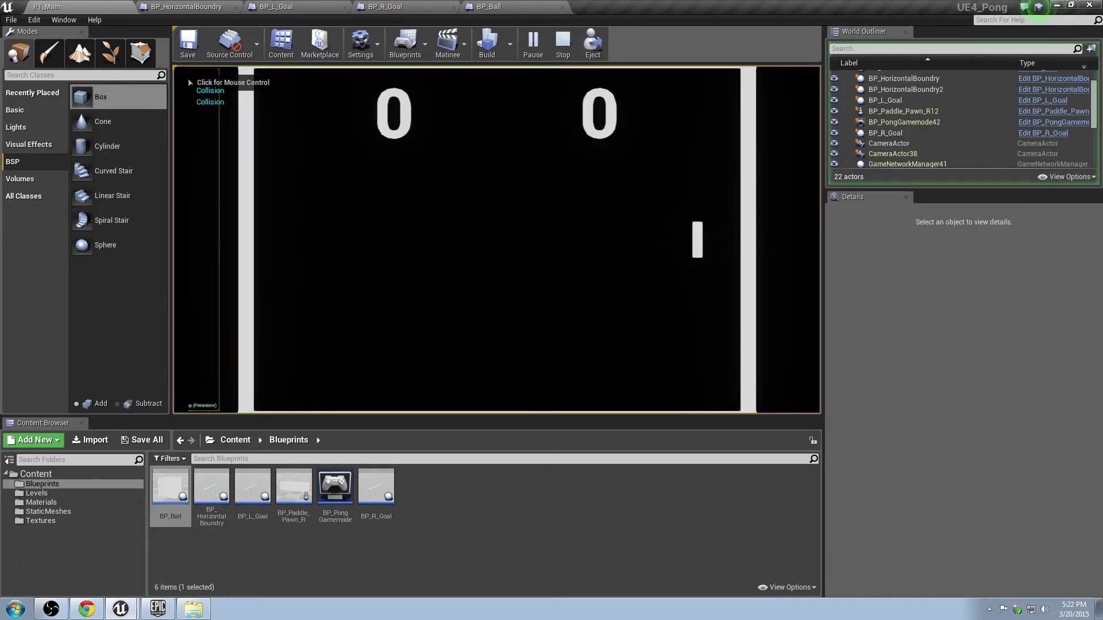
key(Escape)
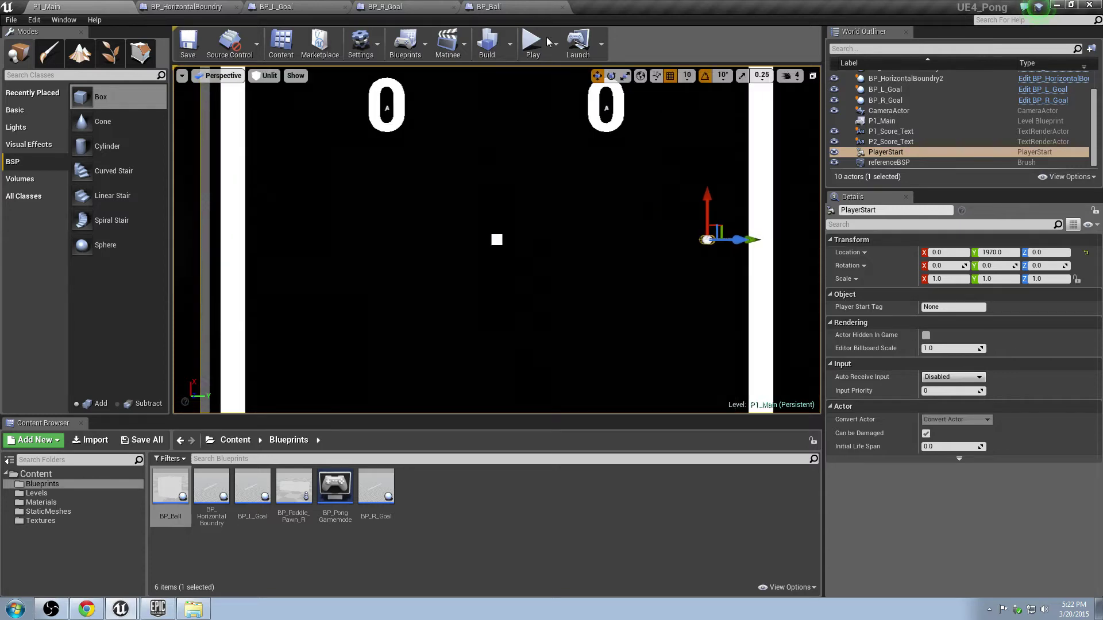
Delete the Print String node from the overlap event in BP_Ball's event graph
click(359, 4)
click(493, 7)
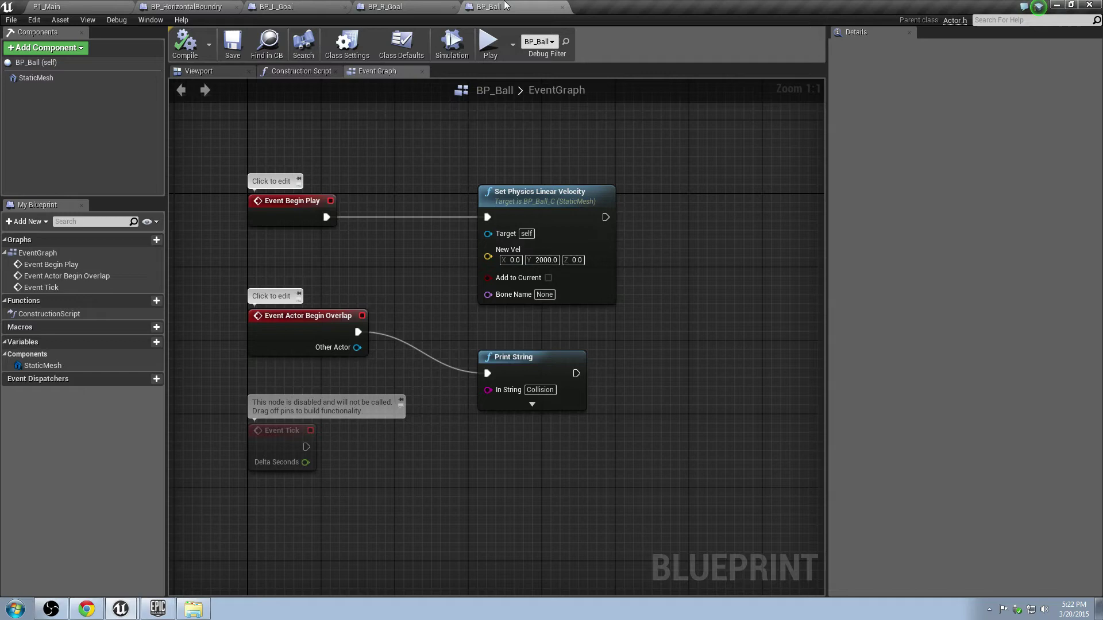
click(535, 375)
key(Delete)
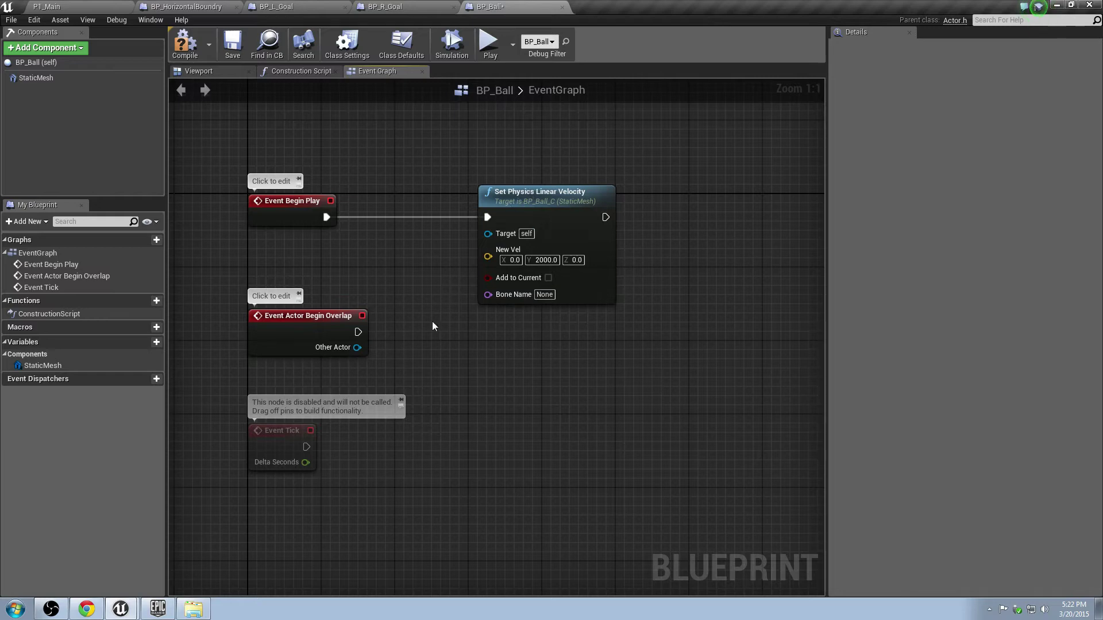
right_drag(432, 325, 460, 259)
click(305, 361)
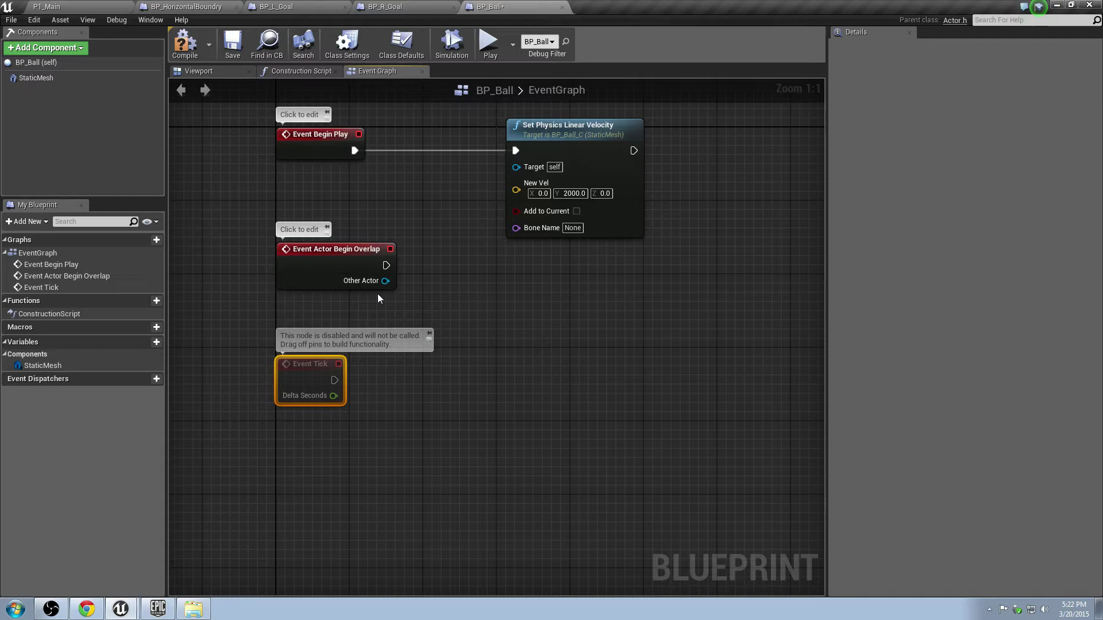
Play-test the level twice, moving the paddle and viewing the scene in wireframe during the first run, and stop each run
click(46, 6)
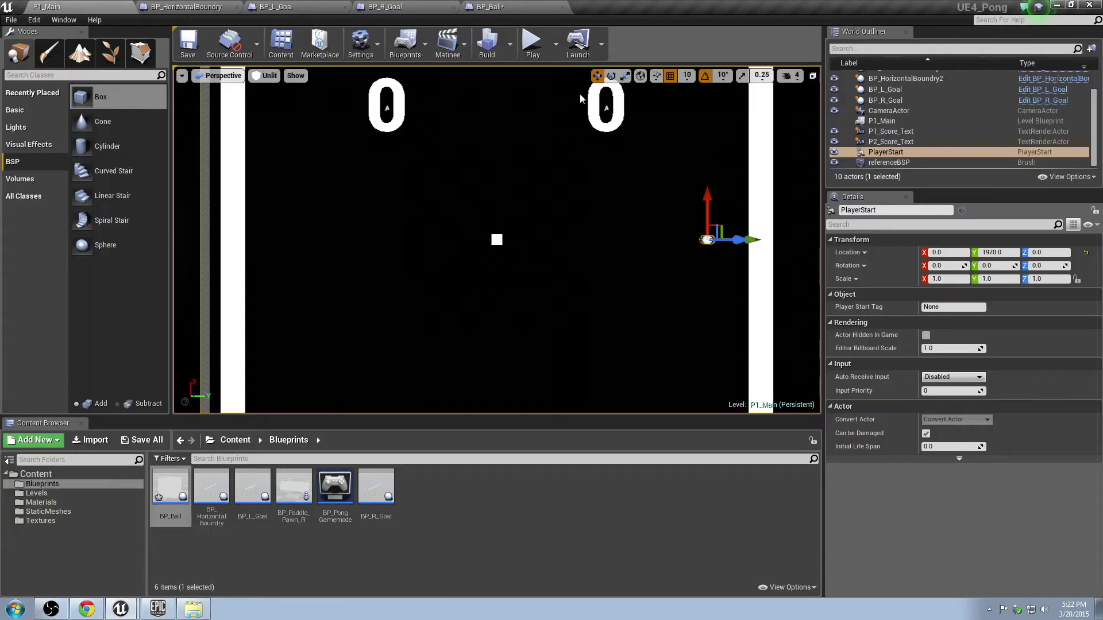
click(532, 40)
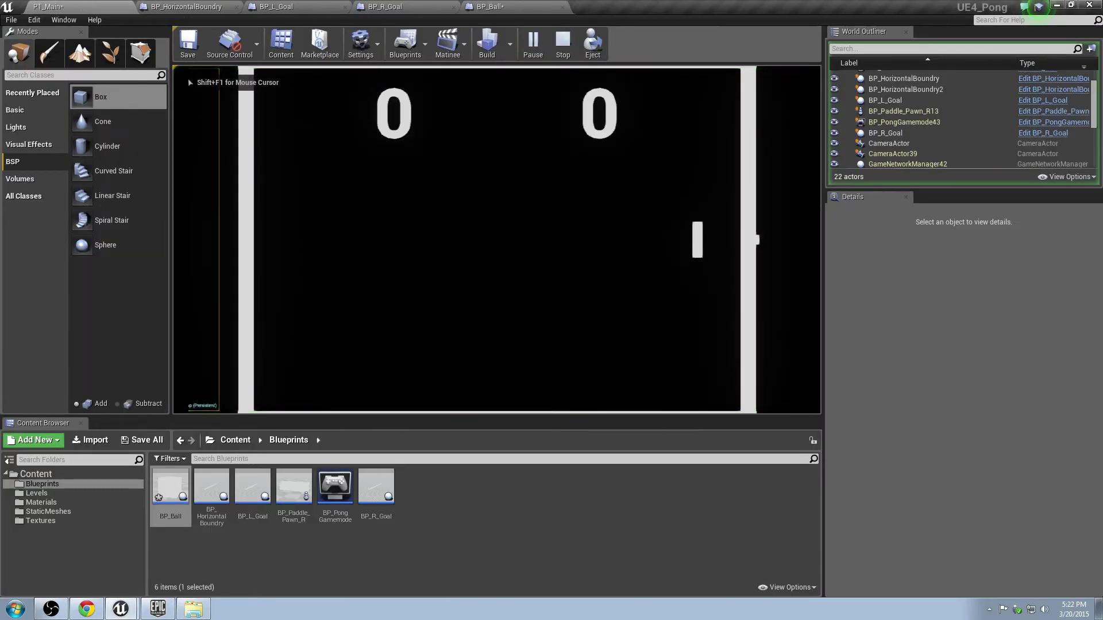
key(Up)
key(Down)
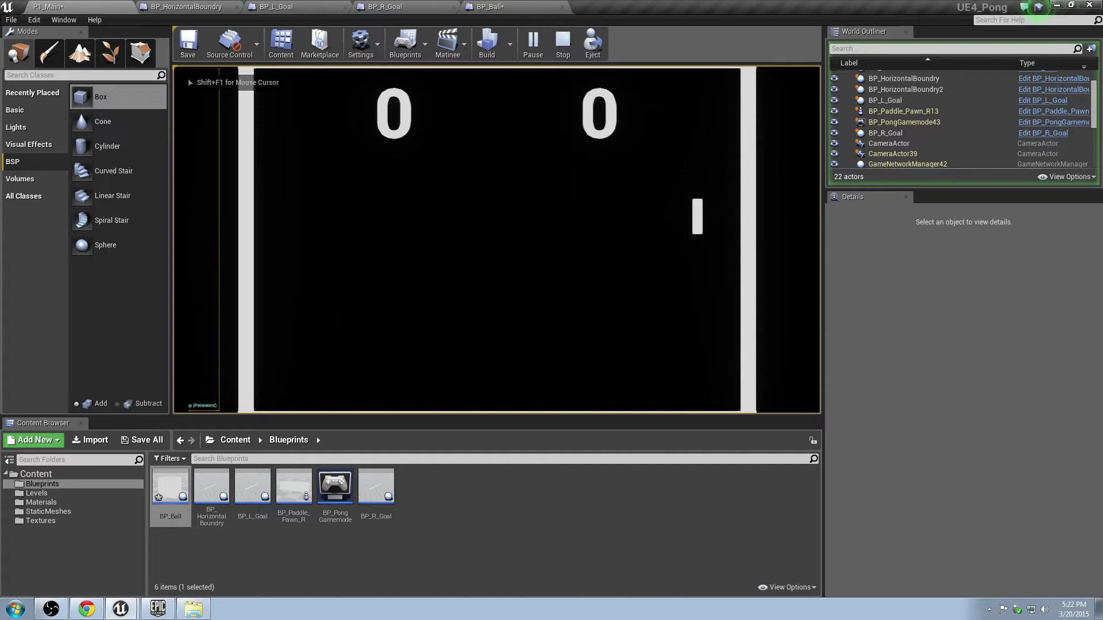
key(F1)
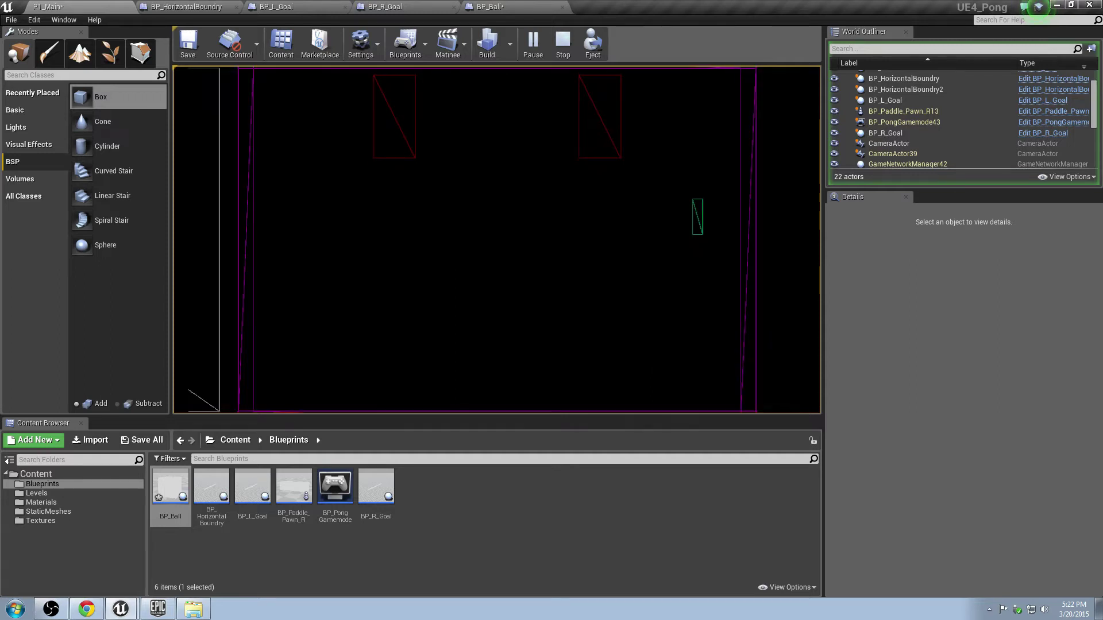
key(Escape)
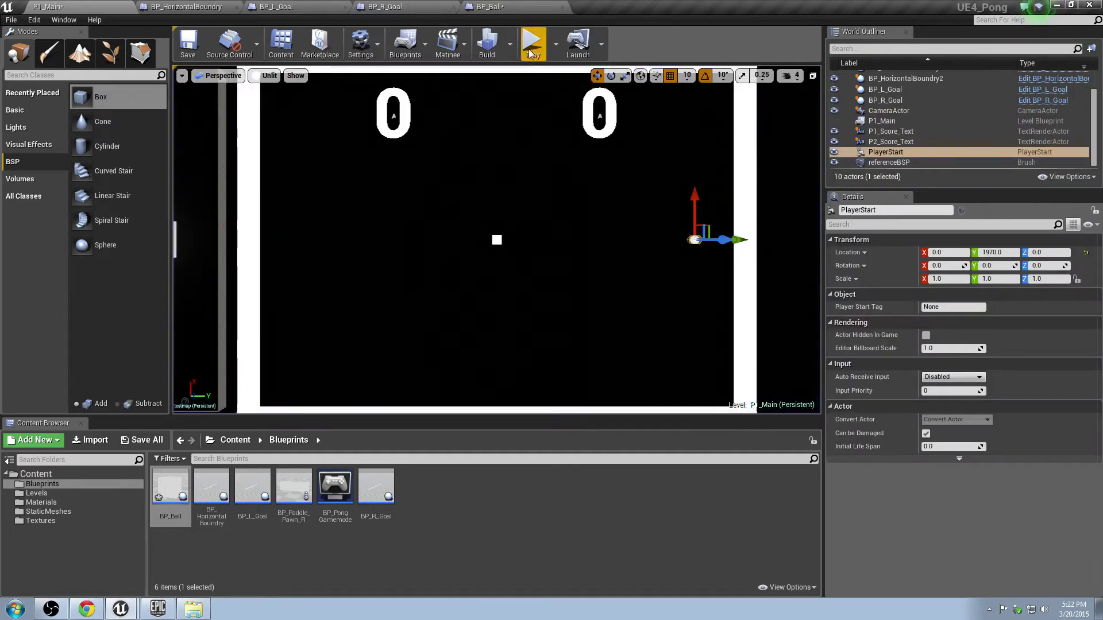
click(532, 42)
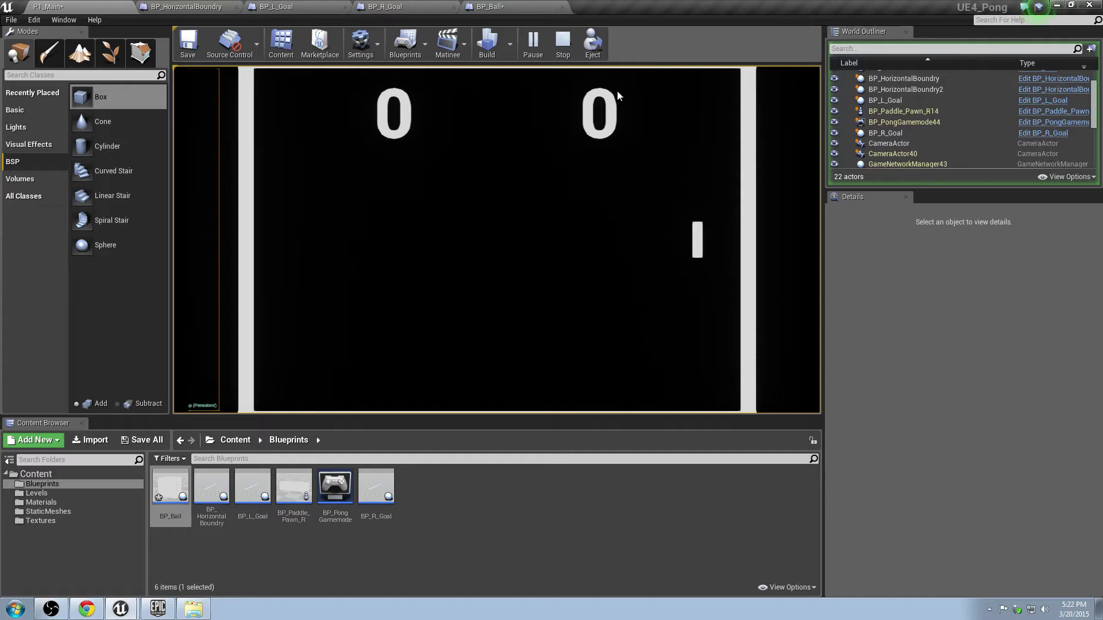
click(564, 49)
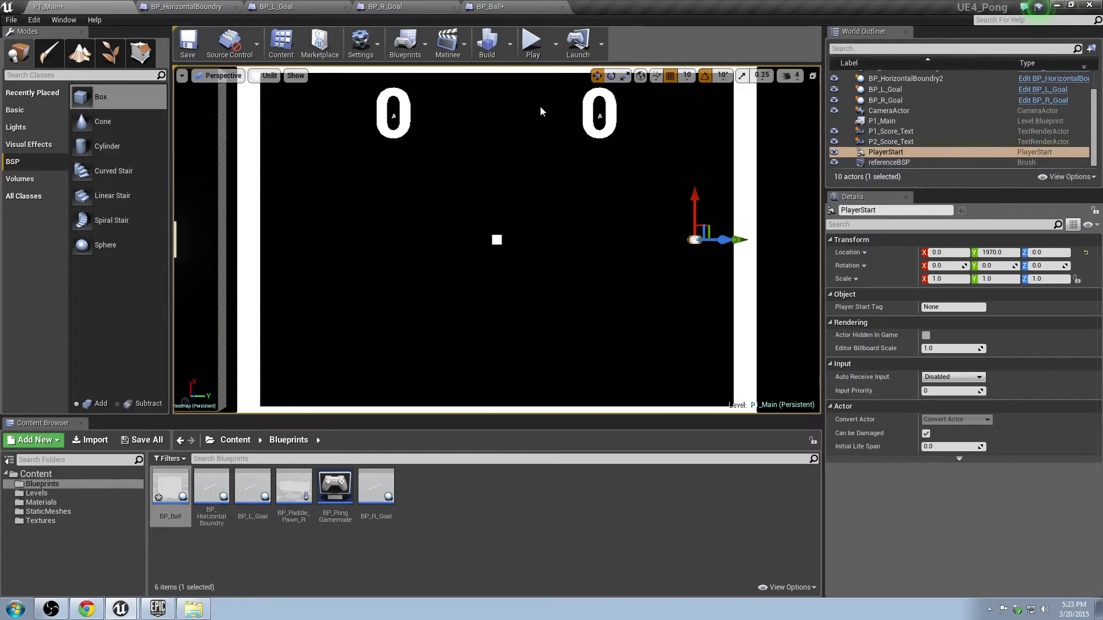
Move the Event Actor Begin Overlap and Event Tick nodes further down in BP_Ball's event graph to make room
click(502, 8)
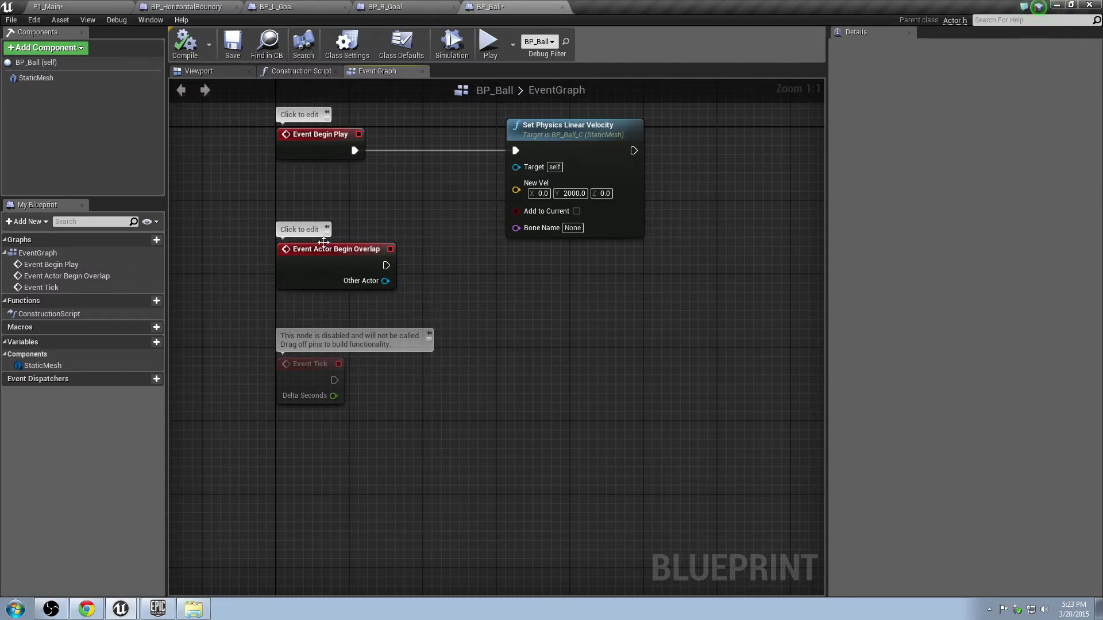
drag(322, 249, 321, 271)
drag(311, 383, 321, 438)
click(516, 302)
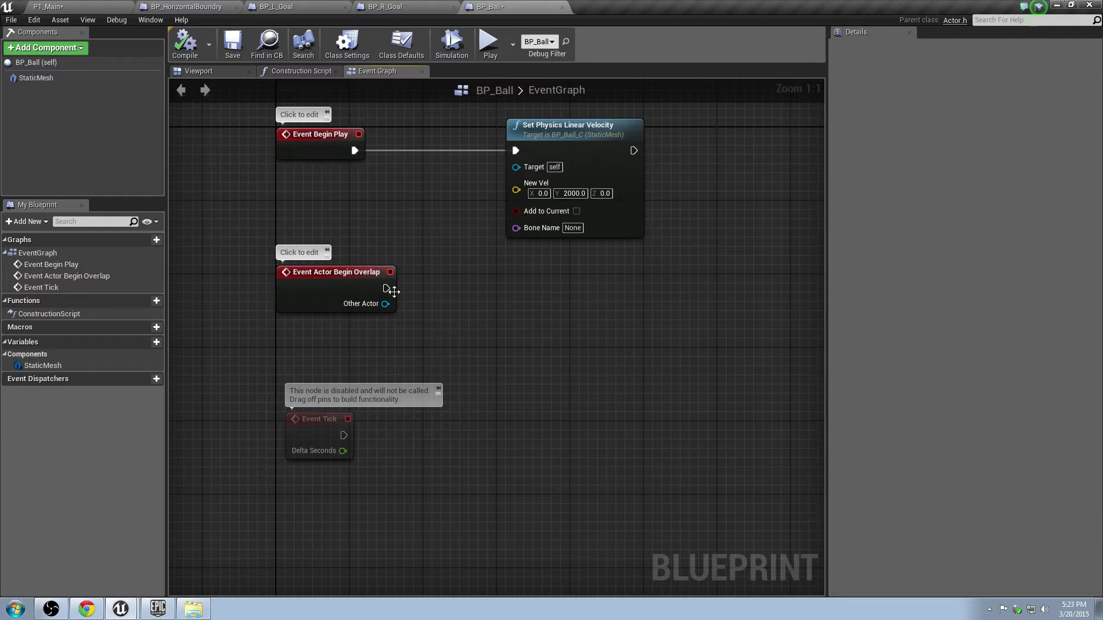
Add a Cast To BP_Paddle_Pawn_R node to the execution output of Event Actor Begin Overlap and align it with the event
drag(385, 288, 436, 294)
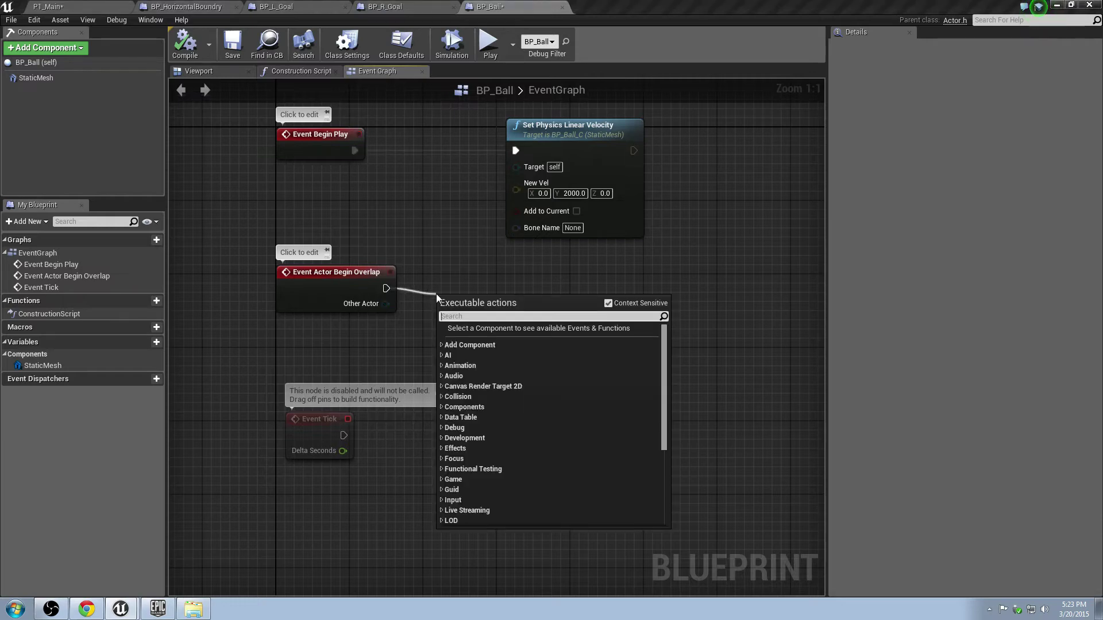
text(cas)
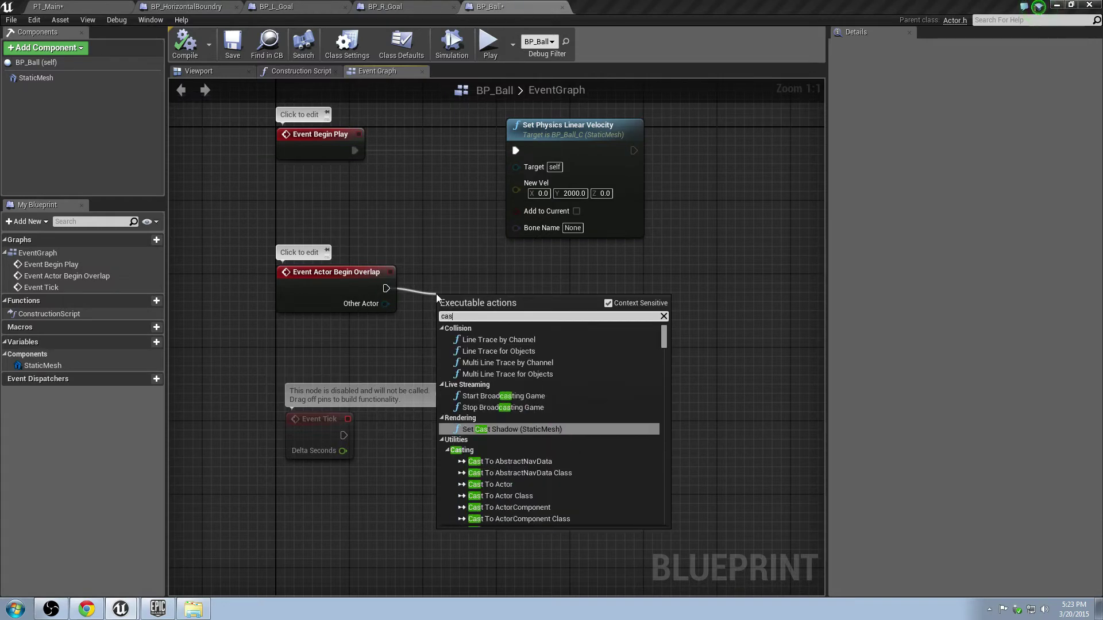
text(t to BP)
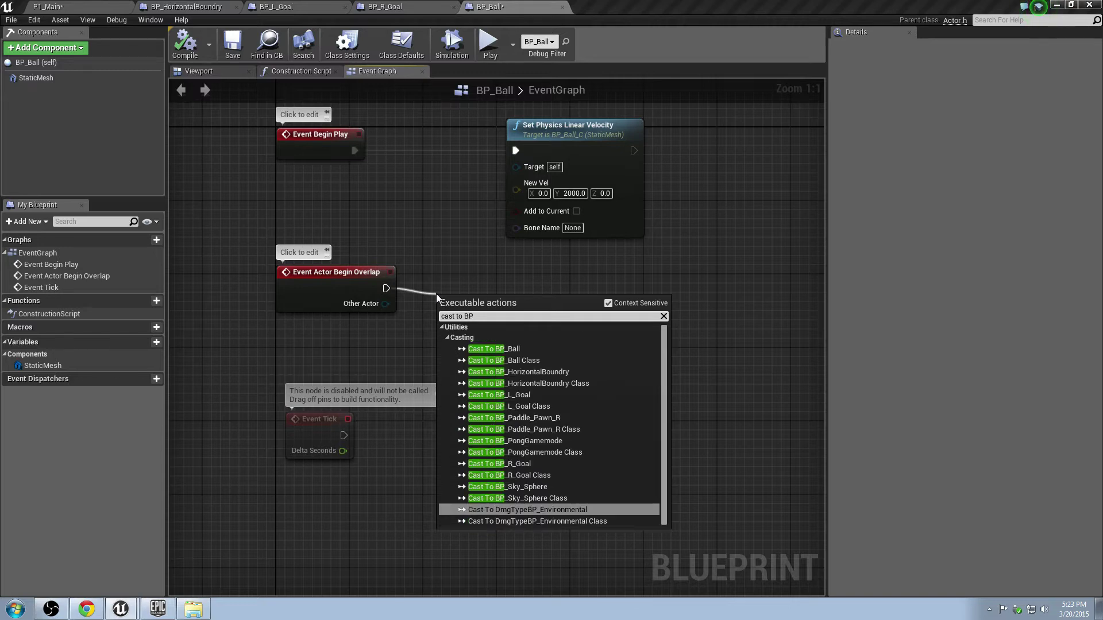
text(_Paddle)
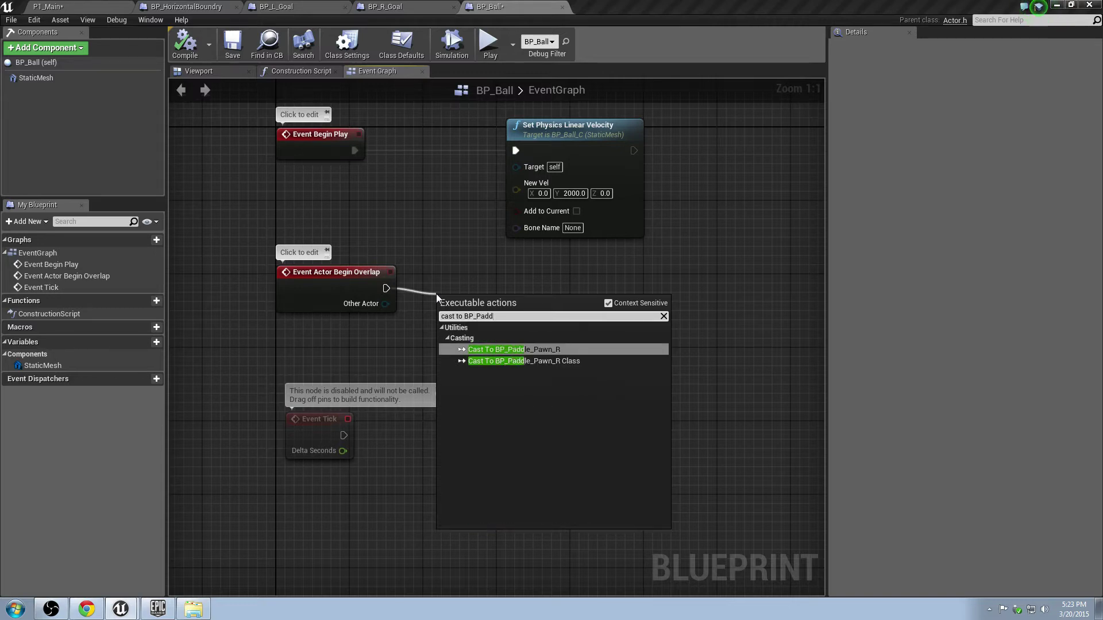
click(570, 352)
drag(460, 300, 462, 274)
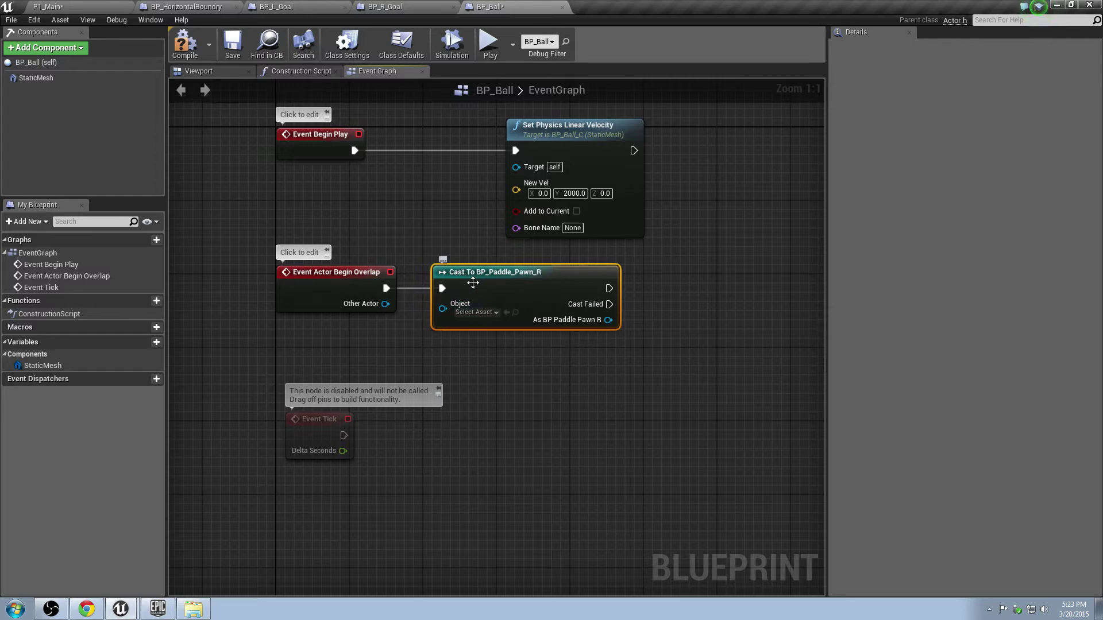
click(336, 284)
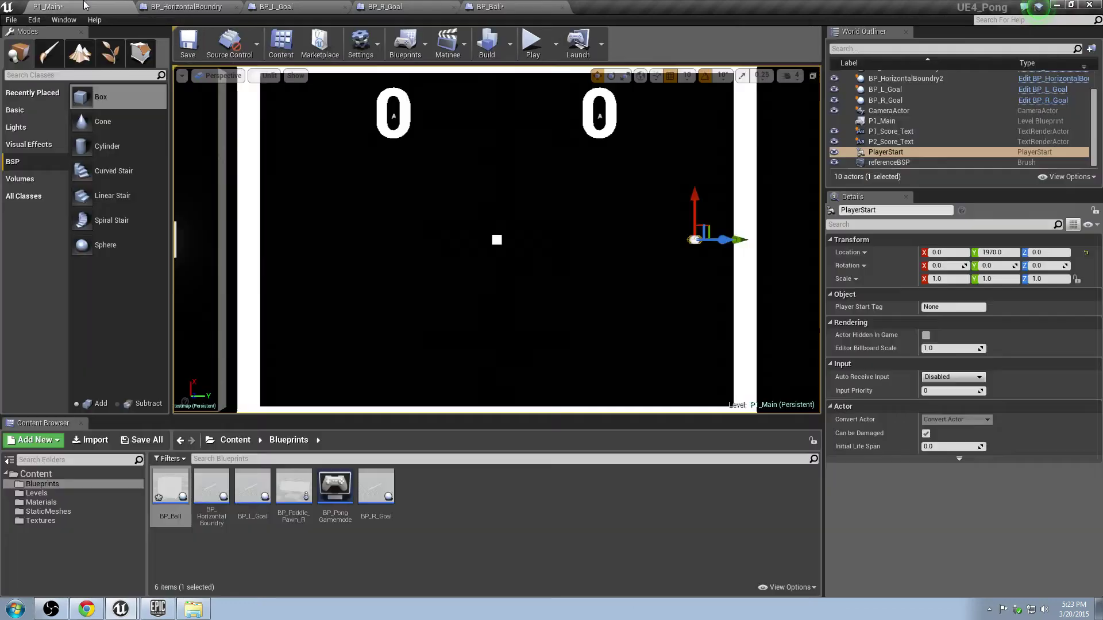
Add a Print String node to the success execution output of the Cast To BP_Paddle_Pawn_R node
click(49, 7)
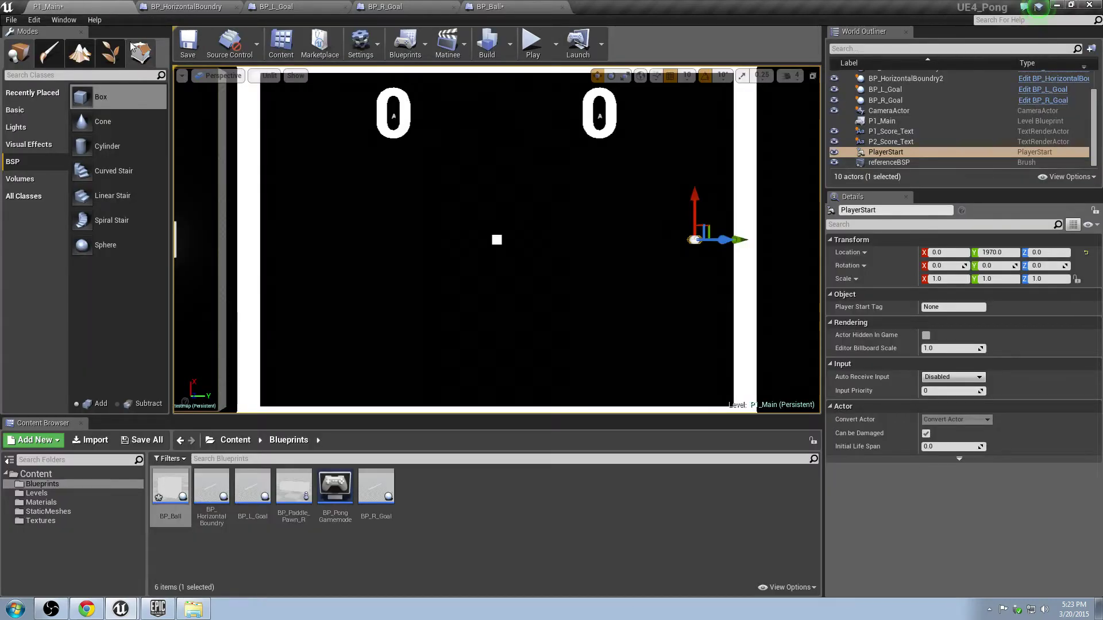
click(500, 6)
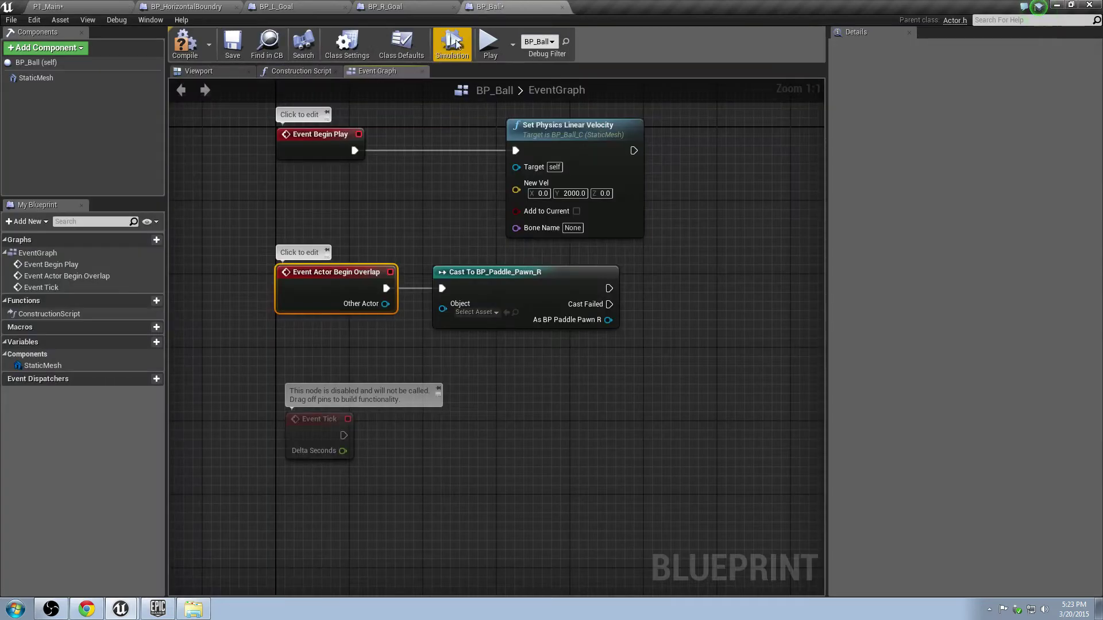
right_drag(640, 296, 476, 300)
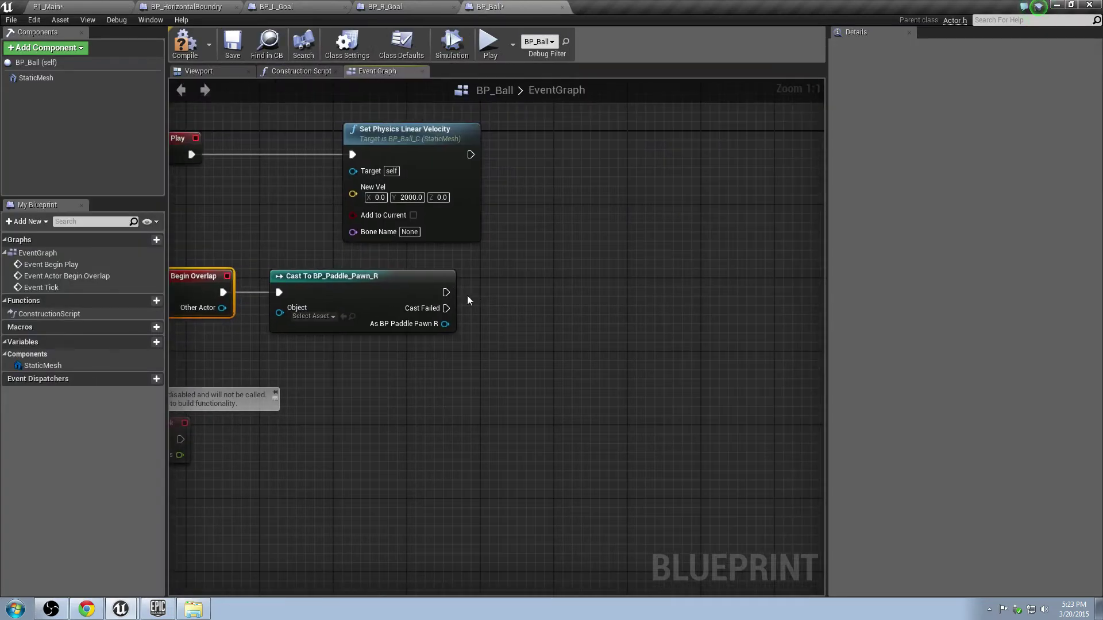
drag(447, 308, 485, 374)
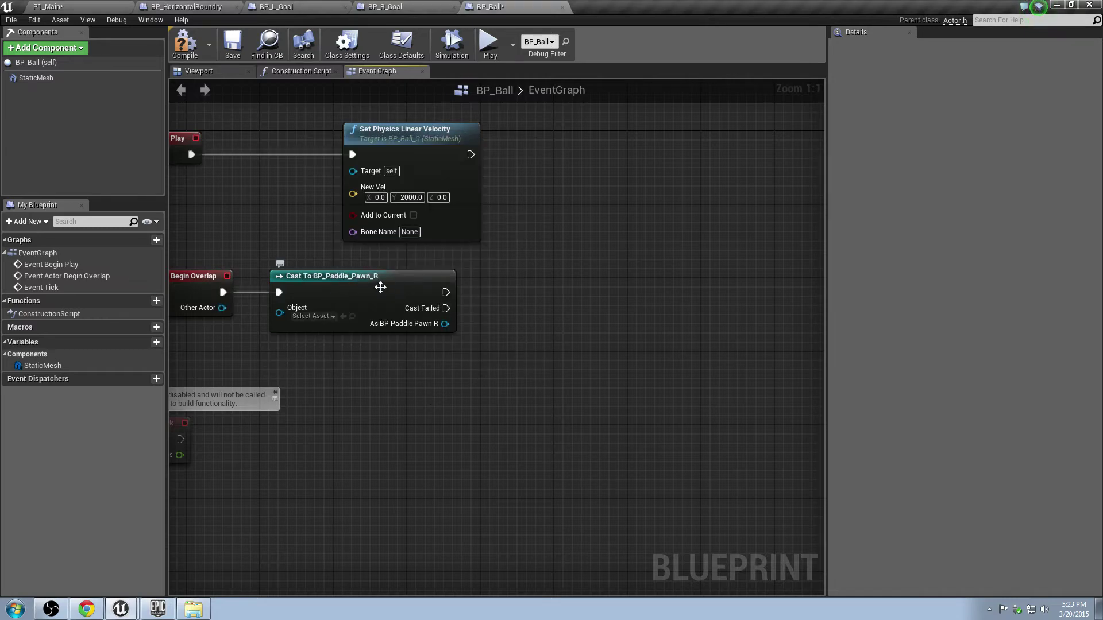
drag(446, 292, 501, 288)
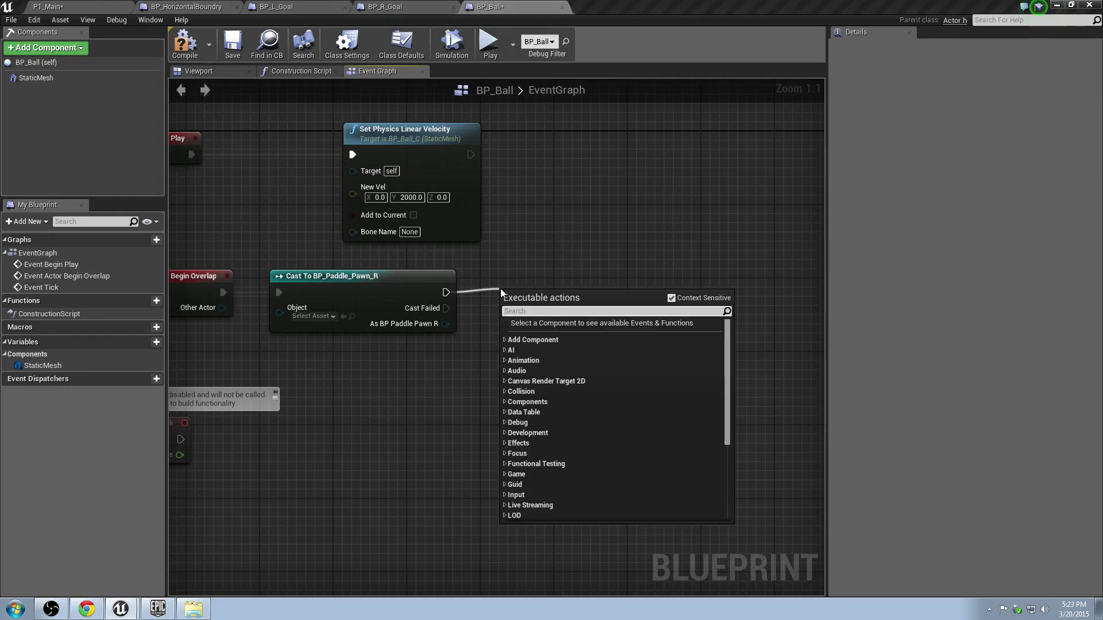
text(prin)
click(596, 459)
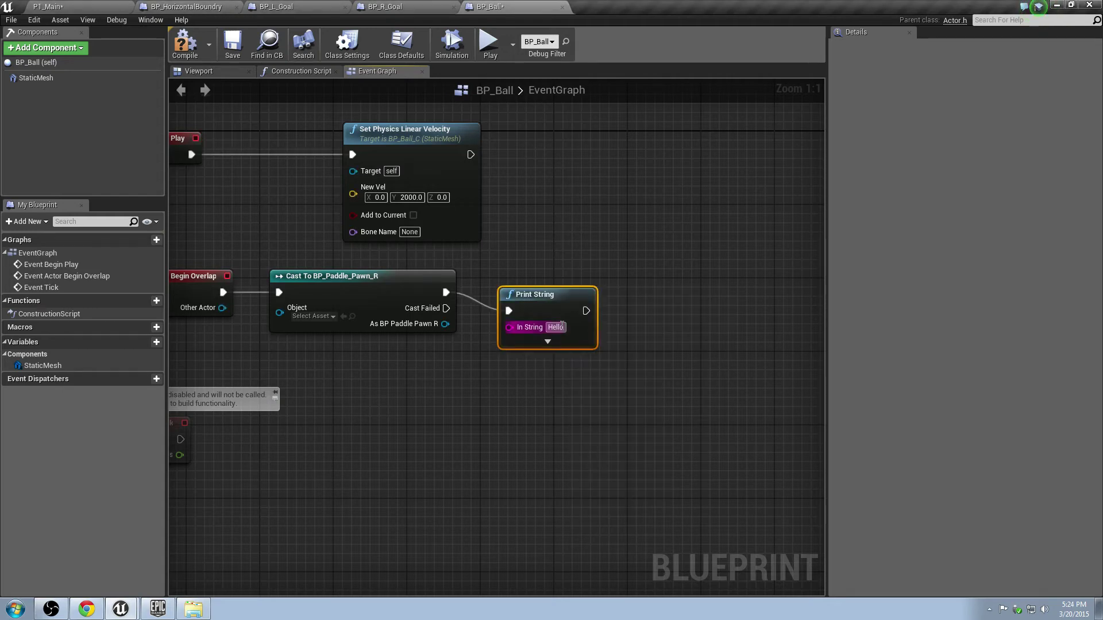
Set the Print String node's message to "Hit paddle pawn right"
click(560, 327)
text(Hit paddle)
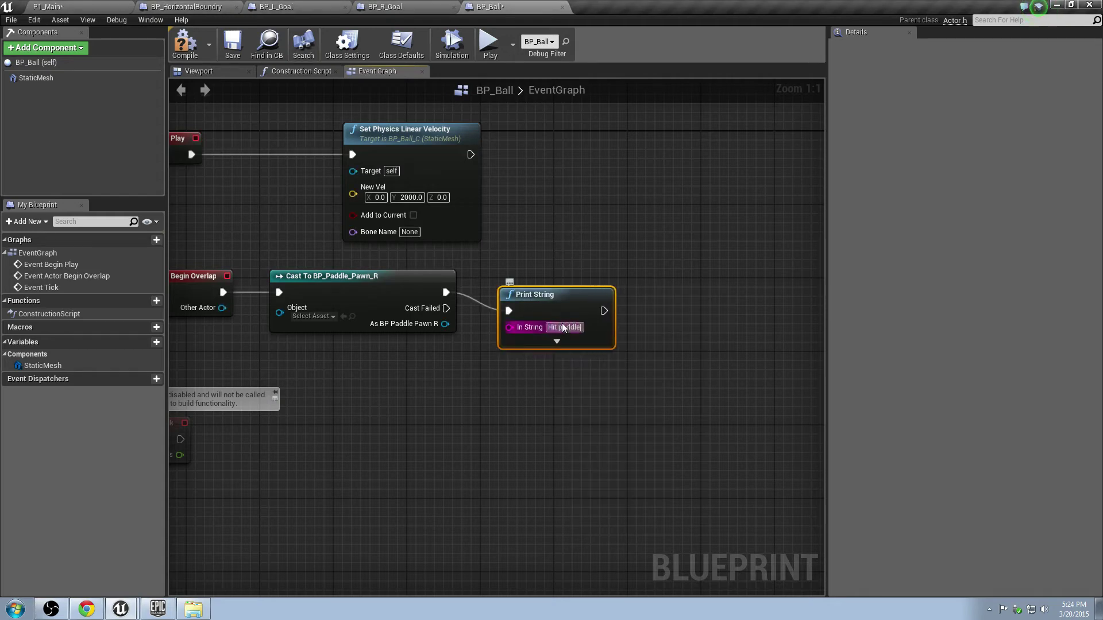
text( pawn Right!)
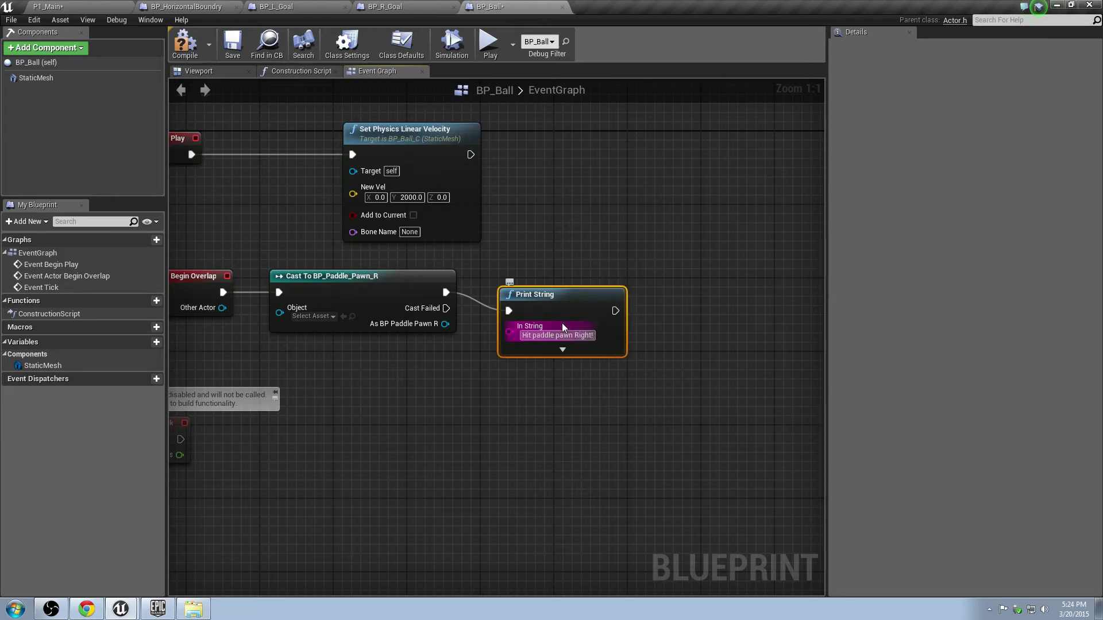
key(BackSpace)
key(BackSpace)
text(r)
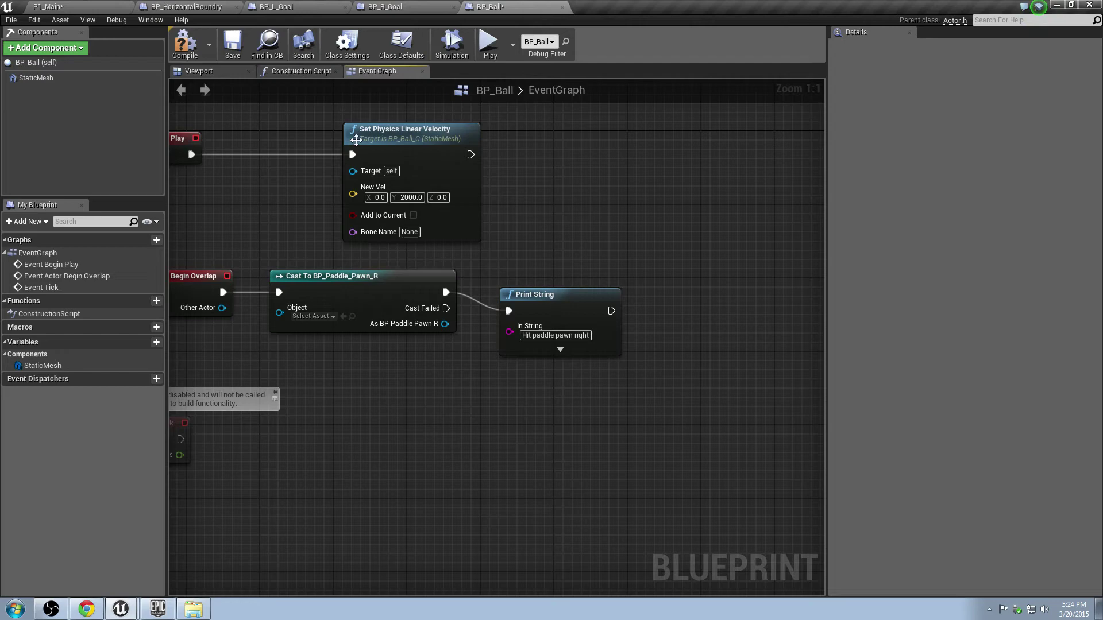
Compile BP_Ball, return to the main level and save all changes
click(185, 44)
click(104, 7)
key(ctrl+shift+s)
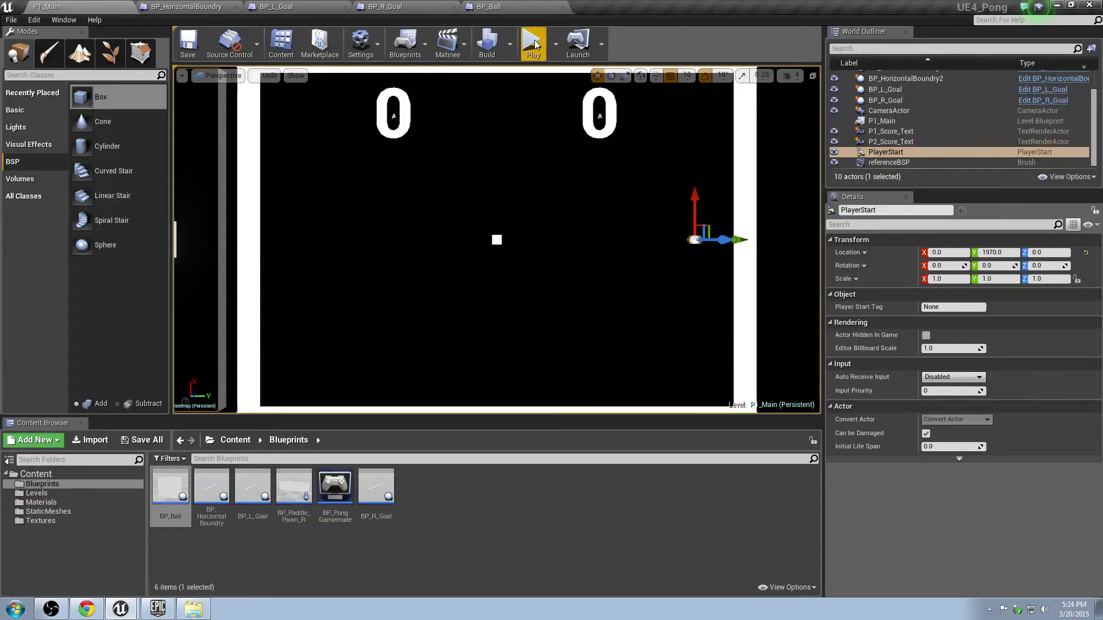
Play-test the level twice to check whether the ball's overlap with the right paddle prints the message, stopping each run
click(533, 43)
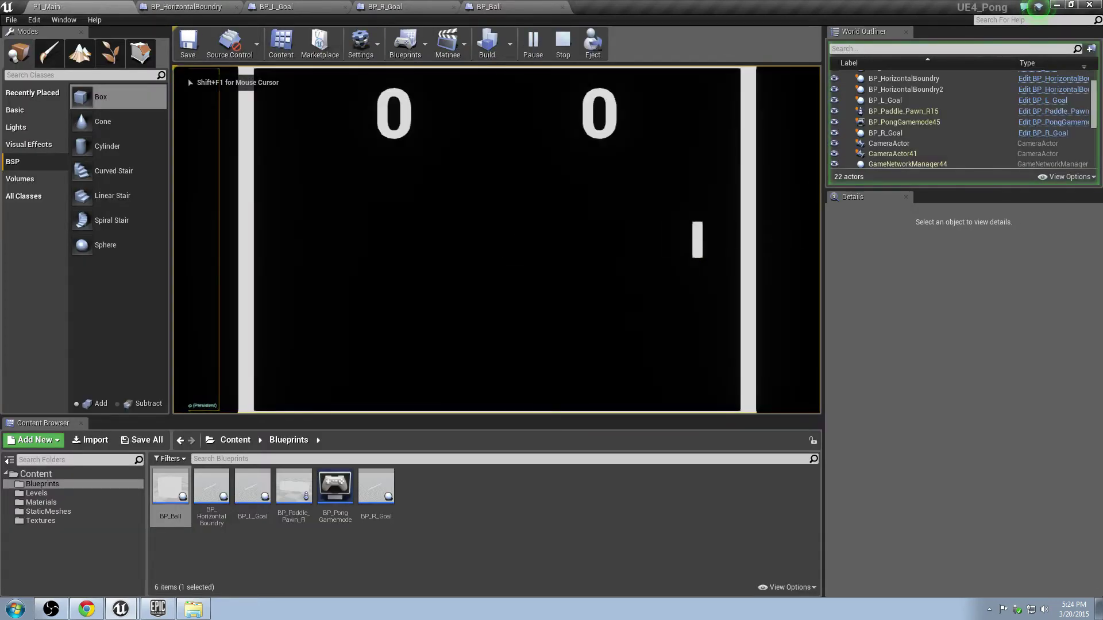
key(Escape)
click(488, 7)
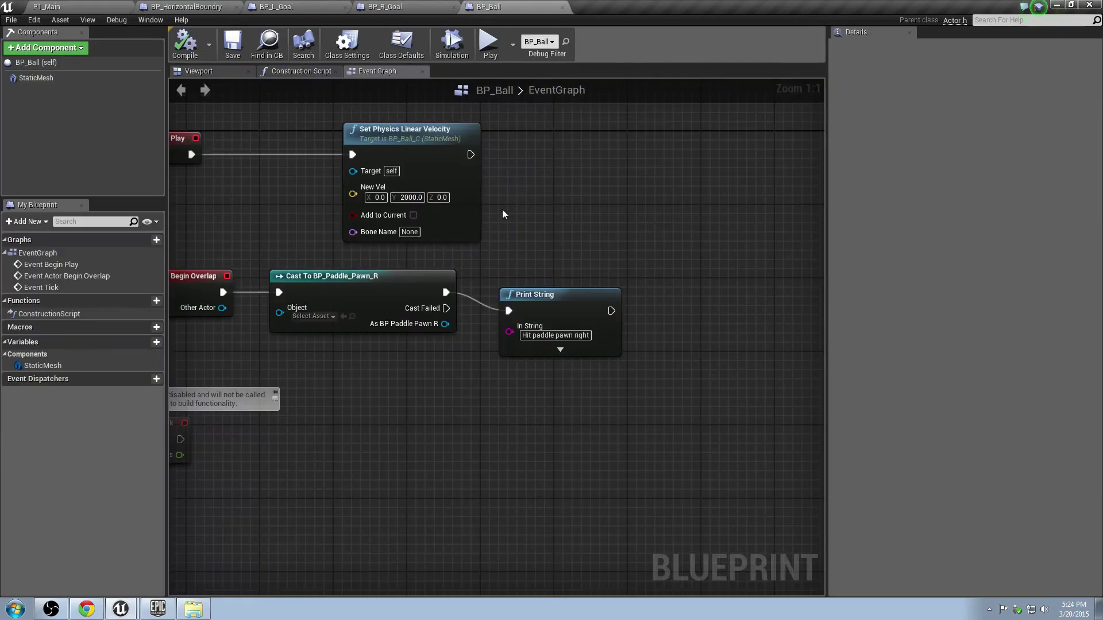
click(46, 7)
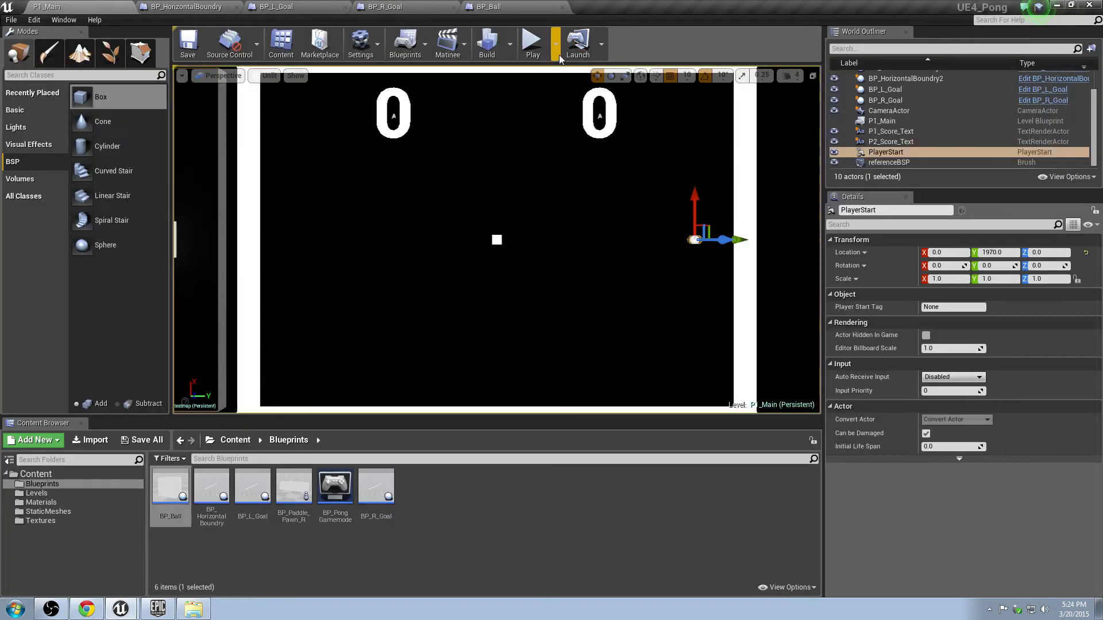
click(534, 43)
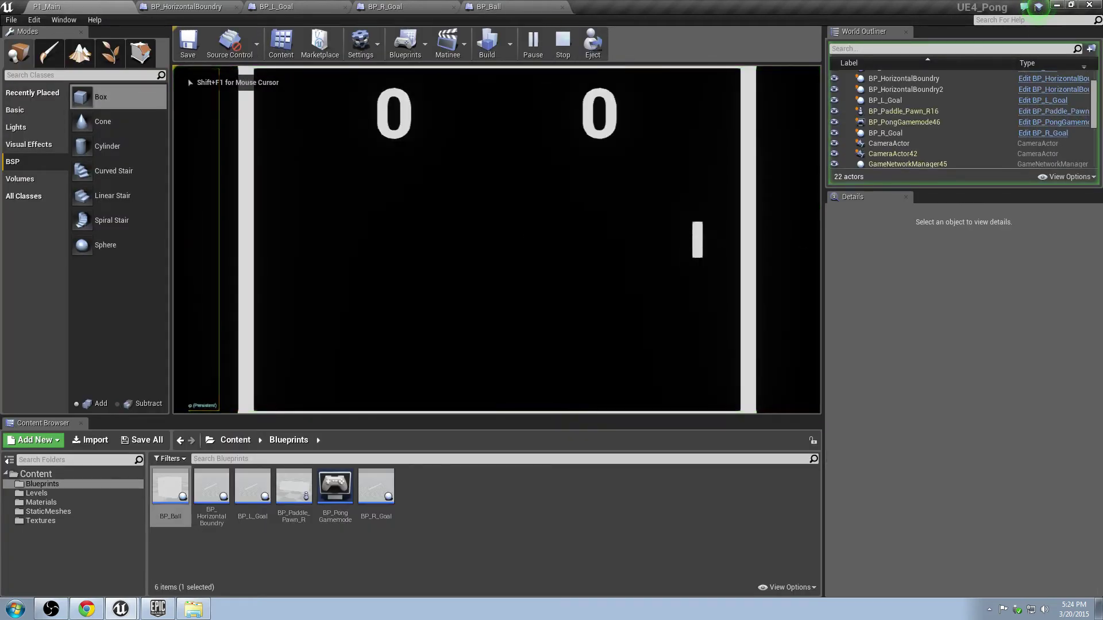
key(Escape)
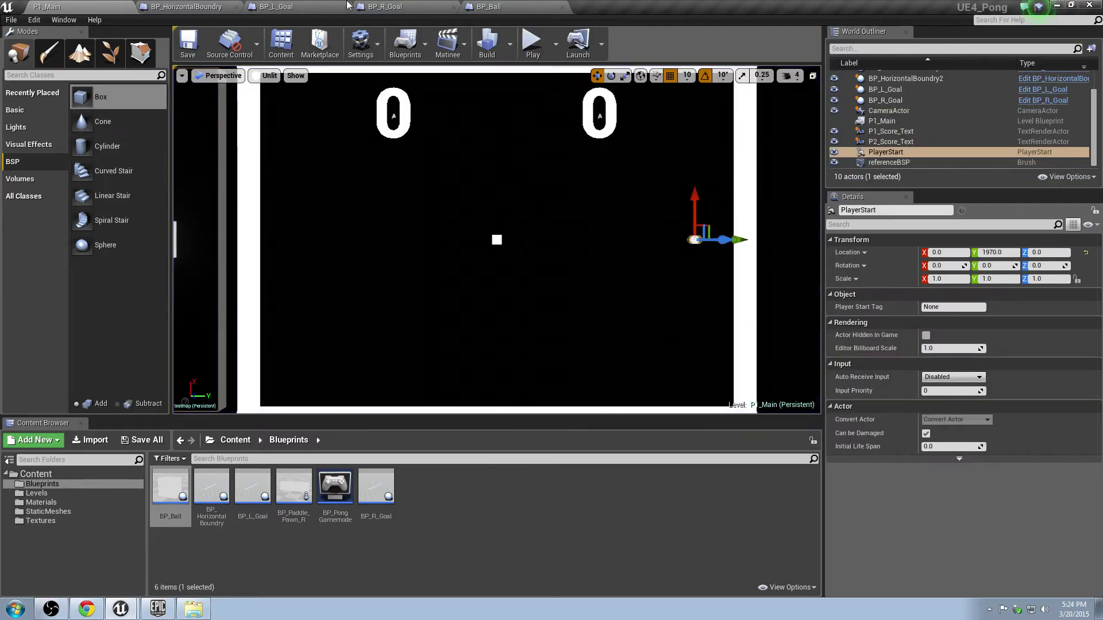
click(467, 7)
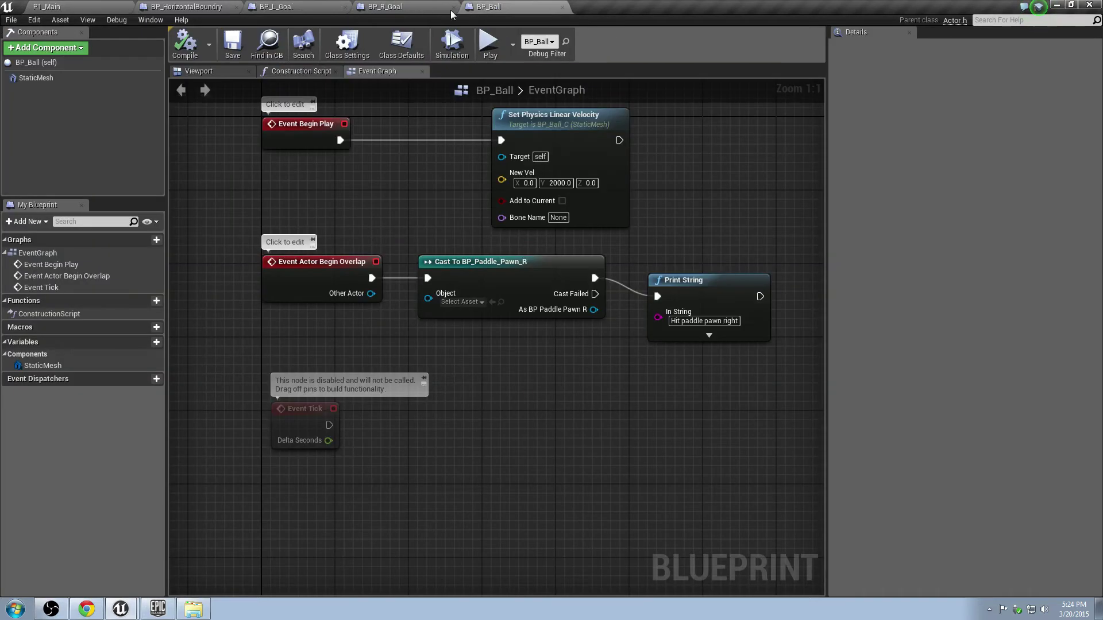
click(83, 6)
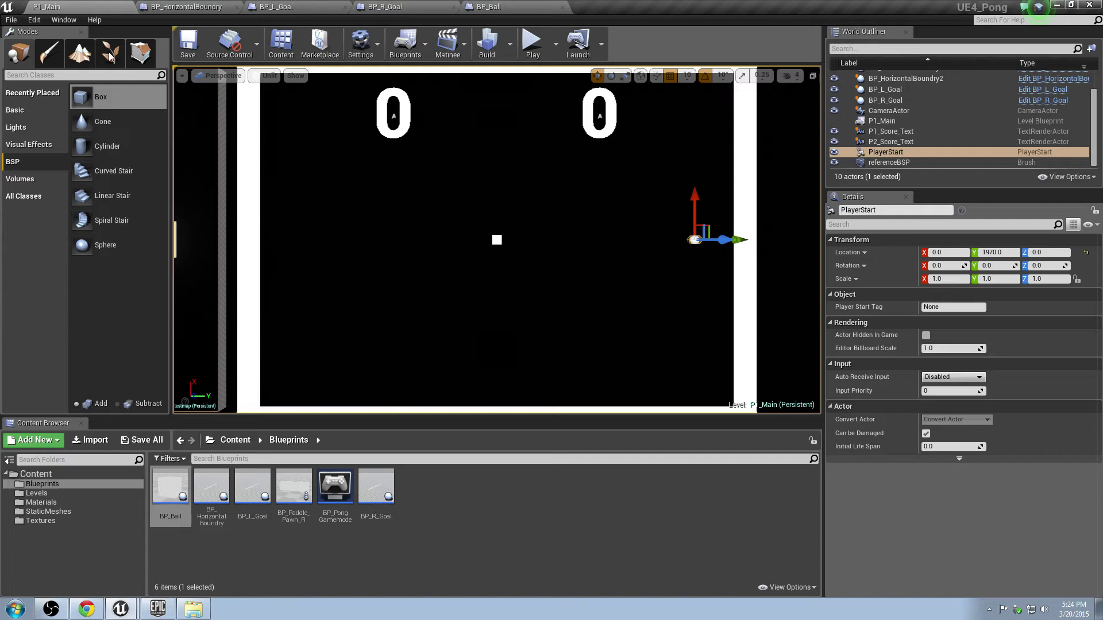
click(267, 540)
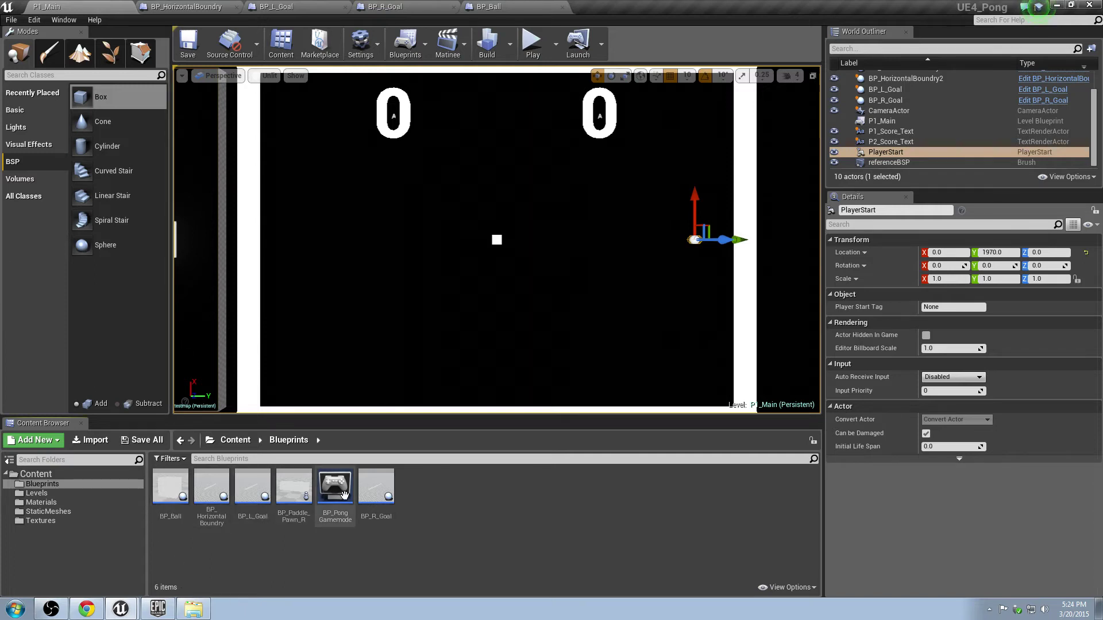
click(293, 488)
click(316, 564)
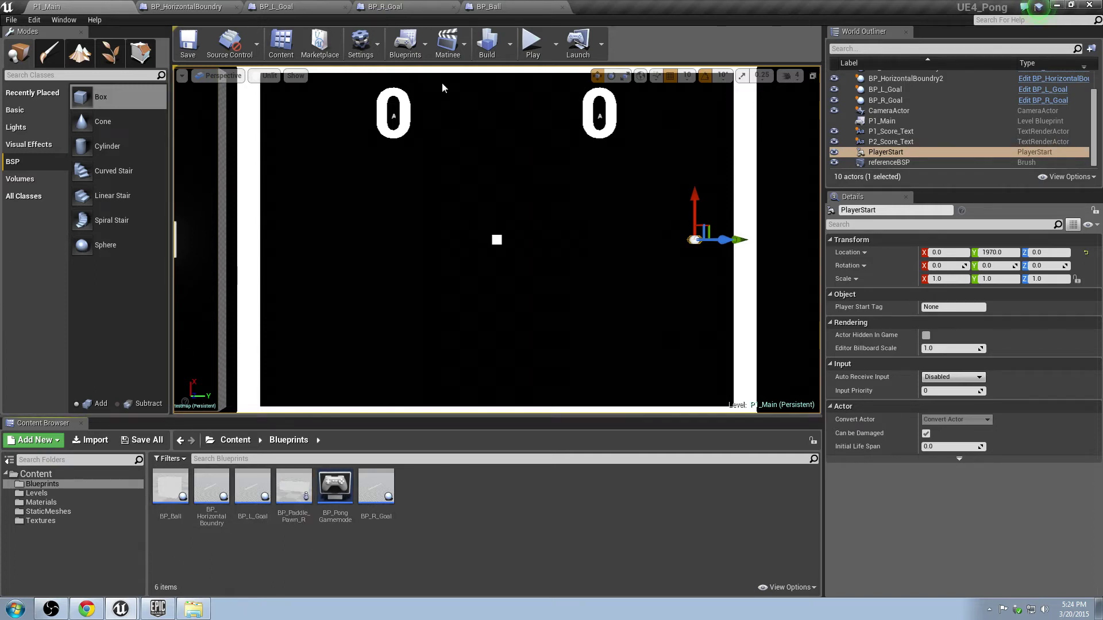
click(198, 6)
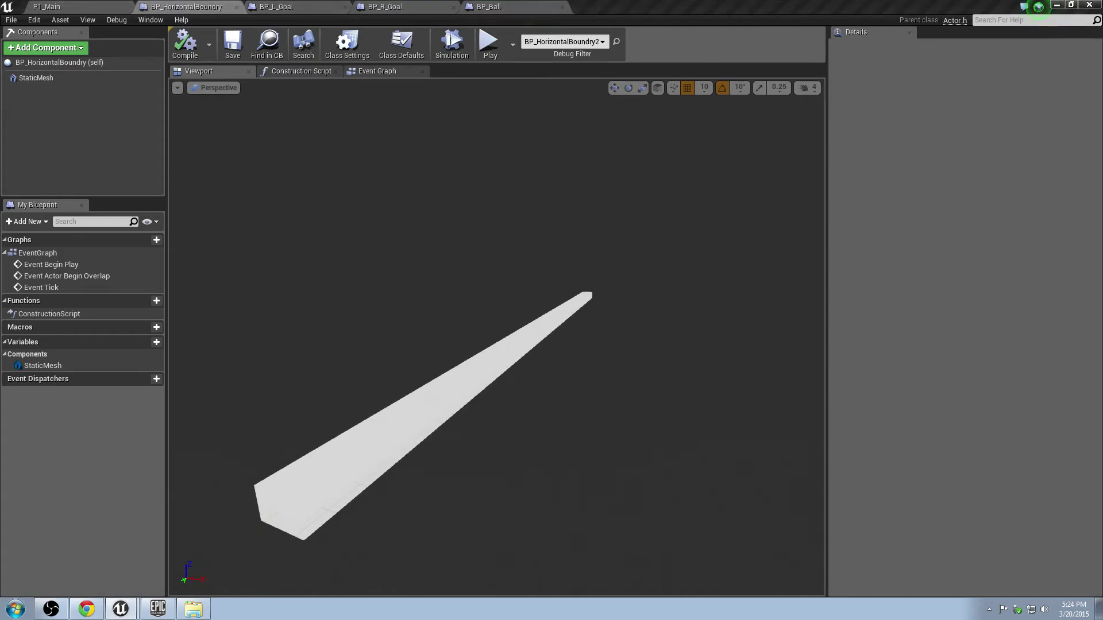
In BP_Ball's event graph, connect Other Actor of Event Actor Begin Overlap to the Object input of Cast To BP_Paddle_Pawn_R
click(487, 5)
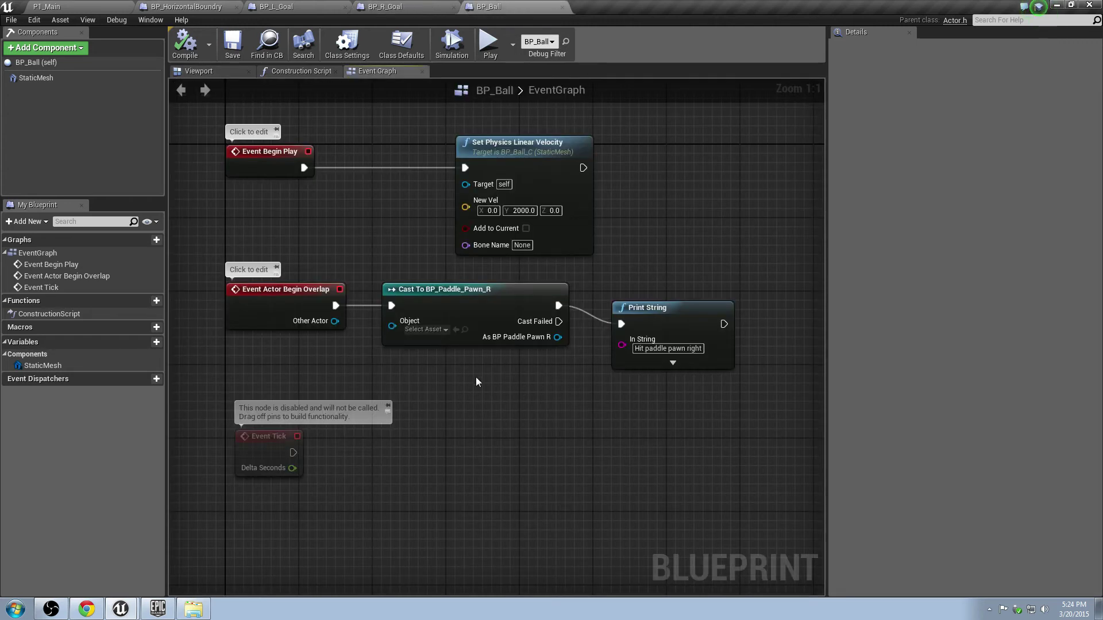
mouse_move(336, 320)
mouse_down()
mouse_move(394, 326)
mouse_move(343, 322)
mouse_up()
click(313, 306)
click(316, 308)
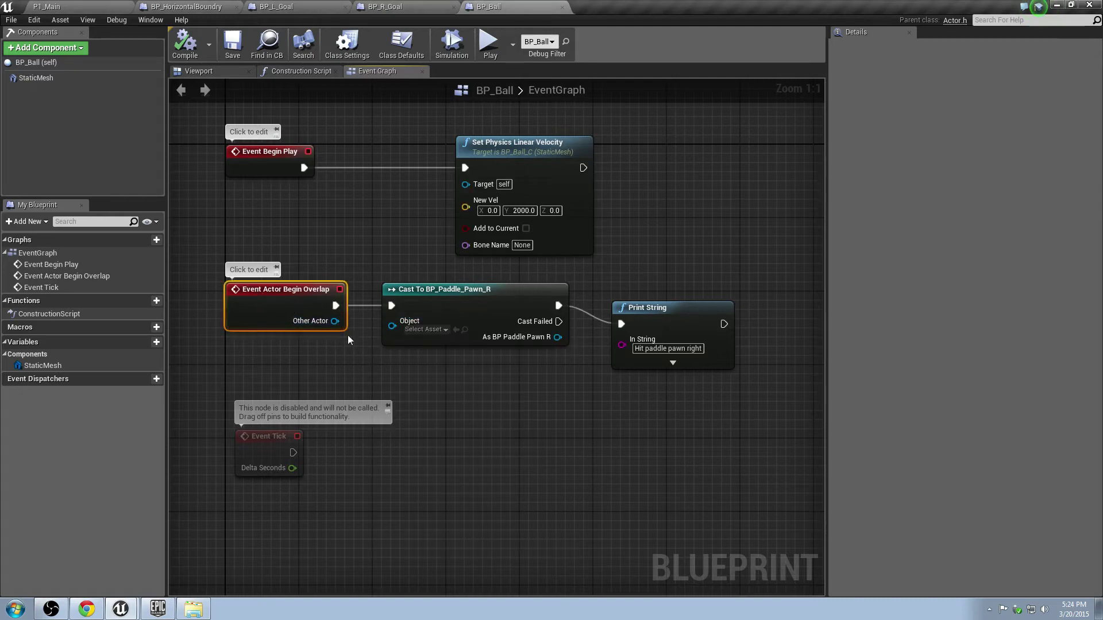
drag(336, 322, 396, 329)
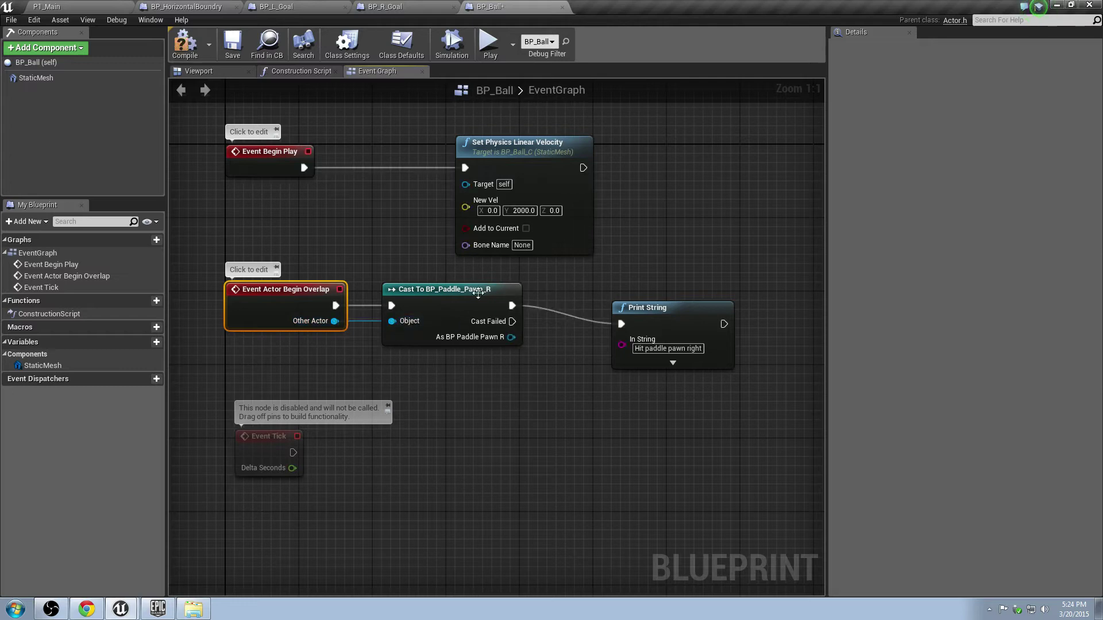
Save BP_Ball and play-test the level twice with the connected cast, stopping each run
click(233, 45)
click(489, 43)
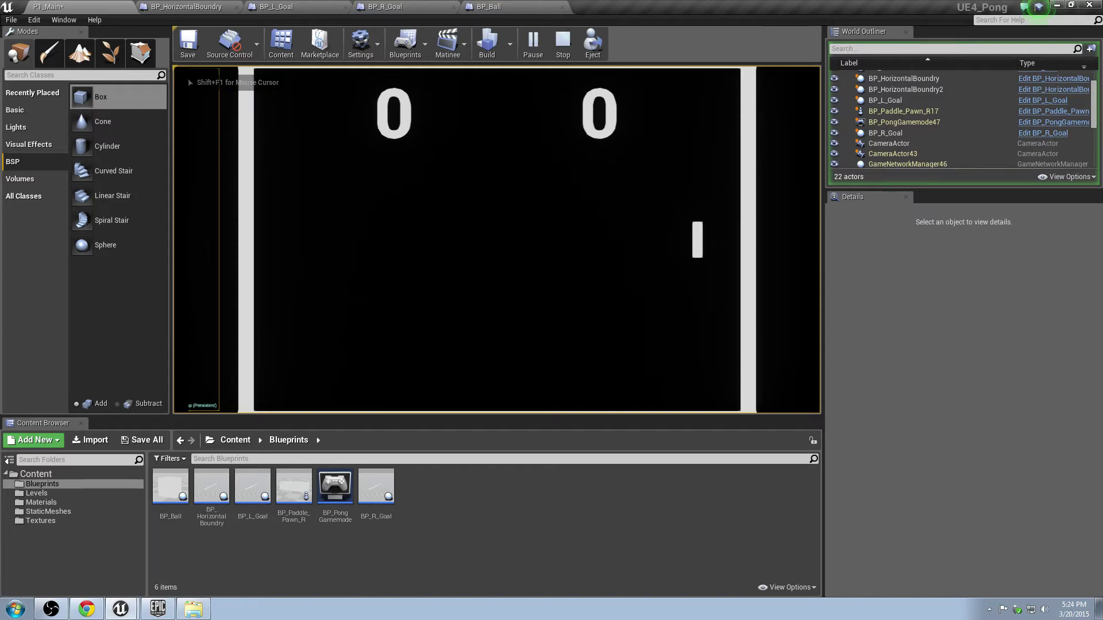
key(Escape)
click(532, 47)
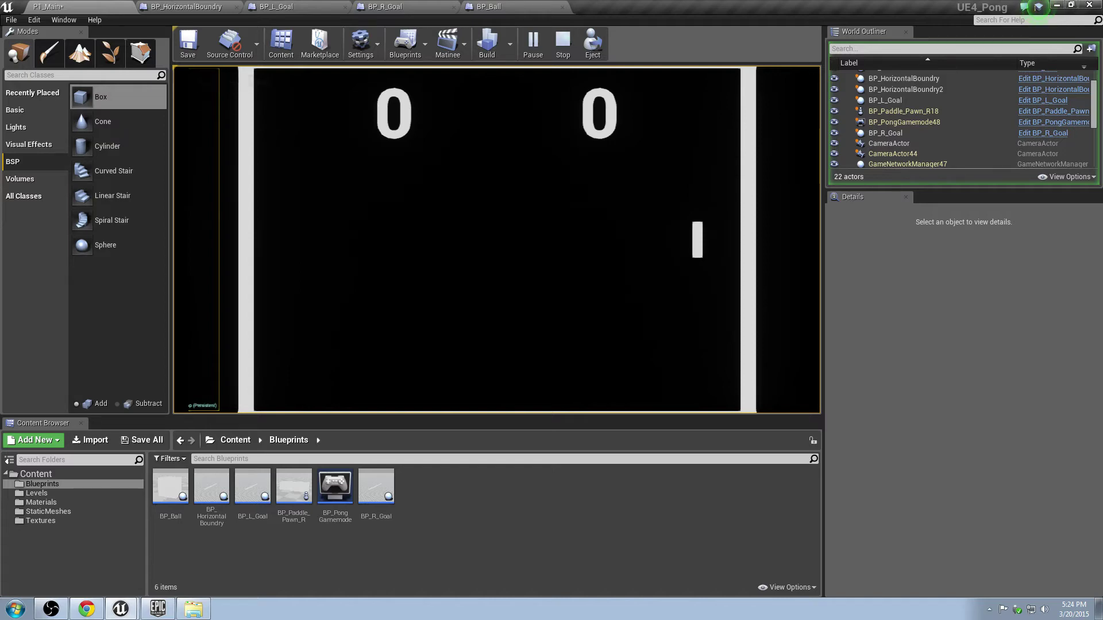
key(Escape)
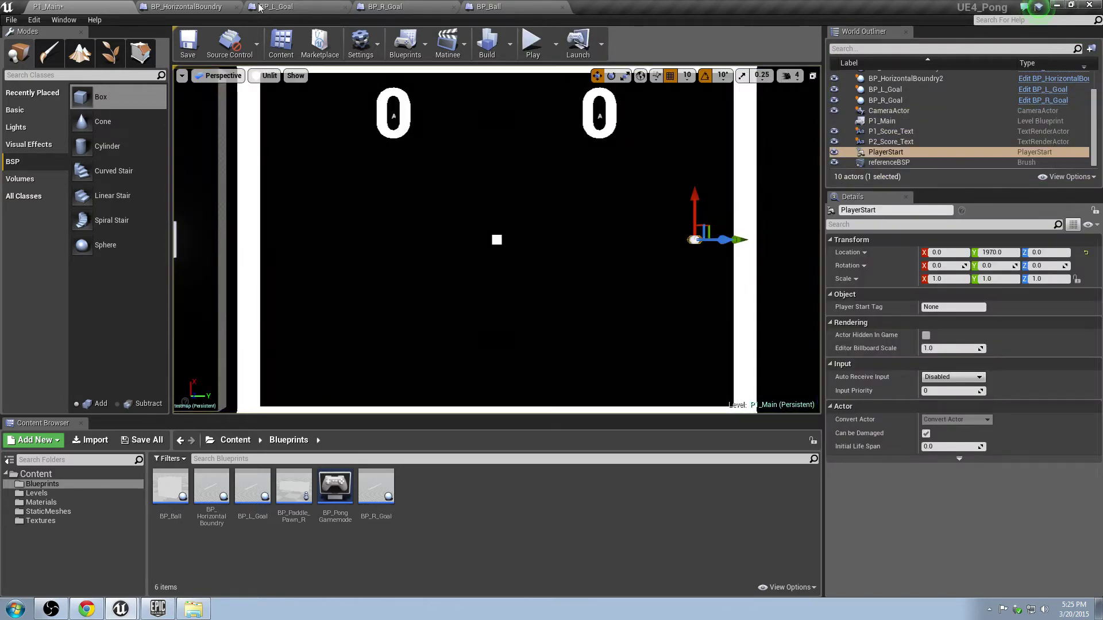
Delete the Print String node that follows the paddle cast in BP_Ball's event graph
click(259, 6)
click(495, 7)
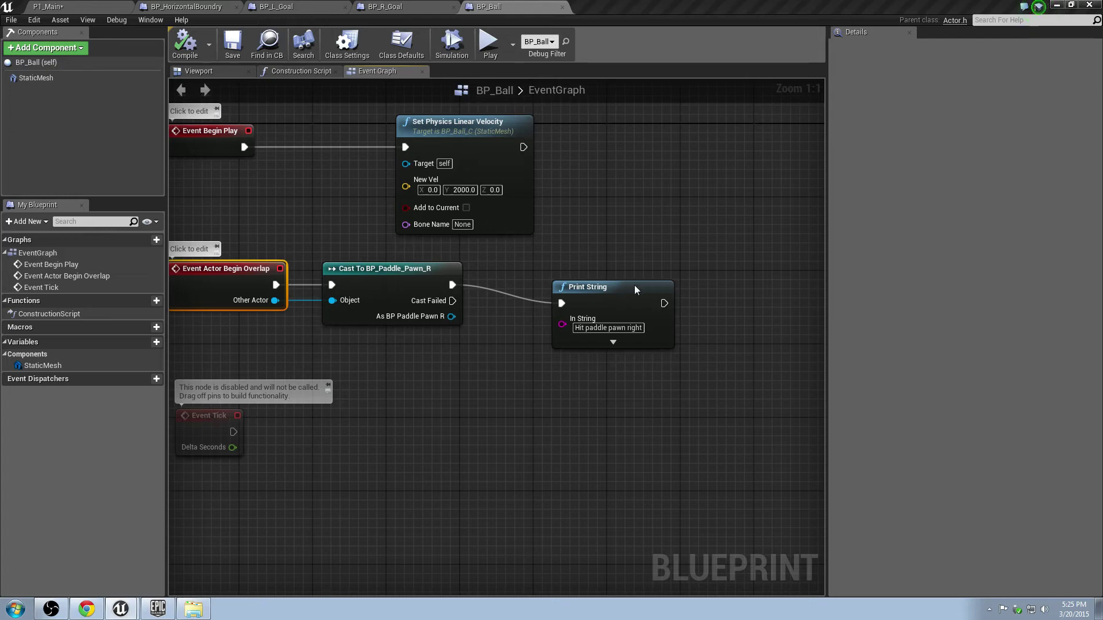
click(577, 287)
key(Delete)
right_drag(459, 312, 408, 297)
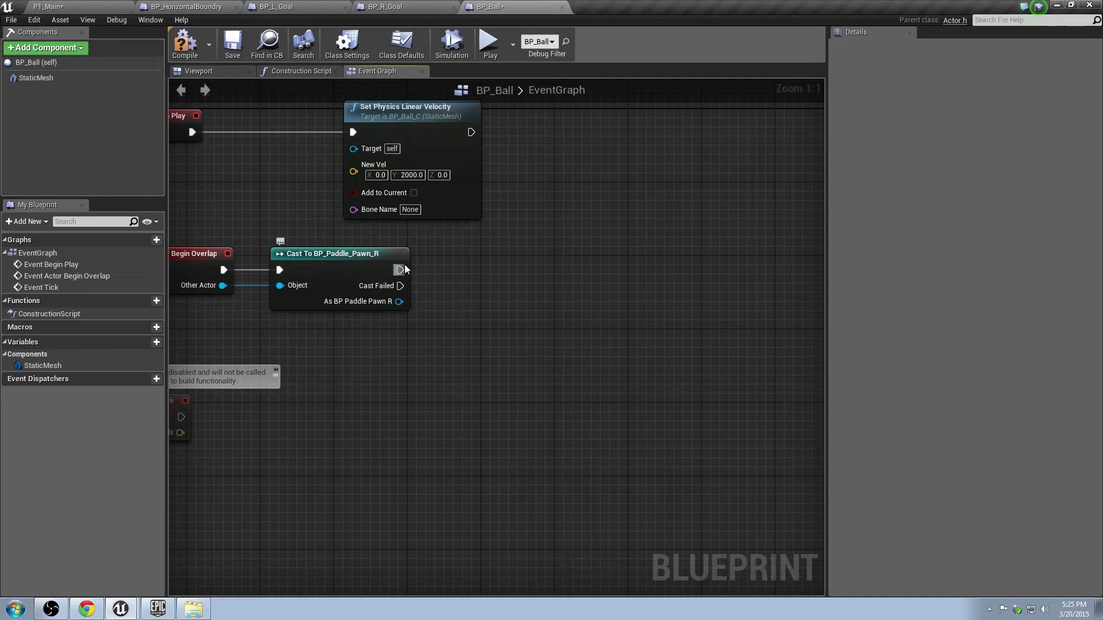
drag(401, 266, 459, 272)
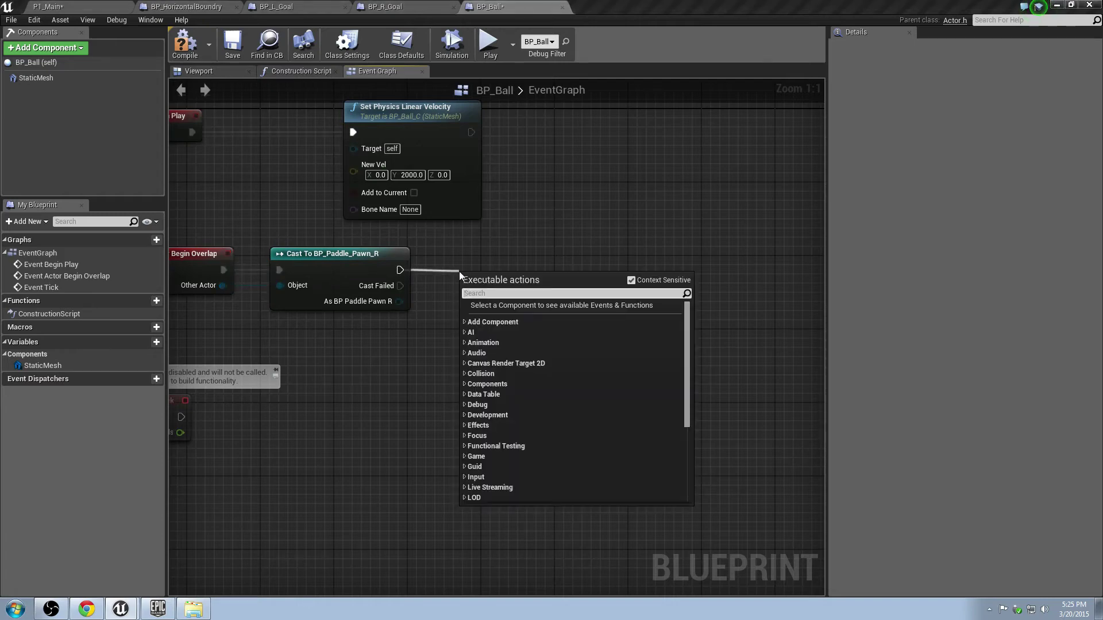
click(450, 229)
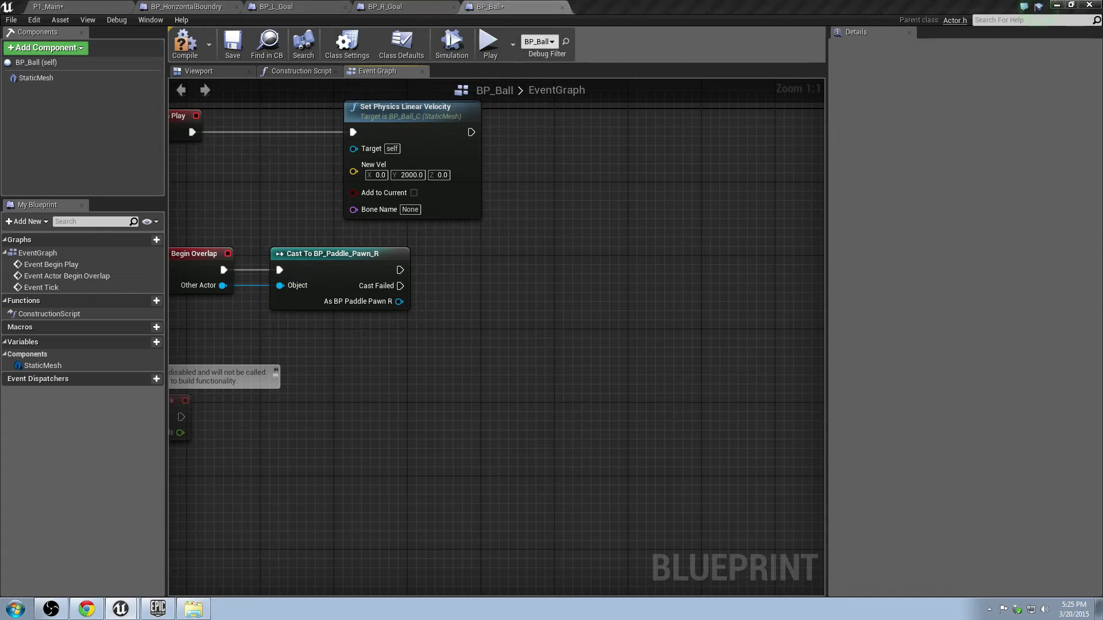
Add a Get Physics Linear Velocity node for the StaticMesh and place it just beyond the Cast To BP_Paddle_Pawn_R node, slightly lower
right_click(529, 285)
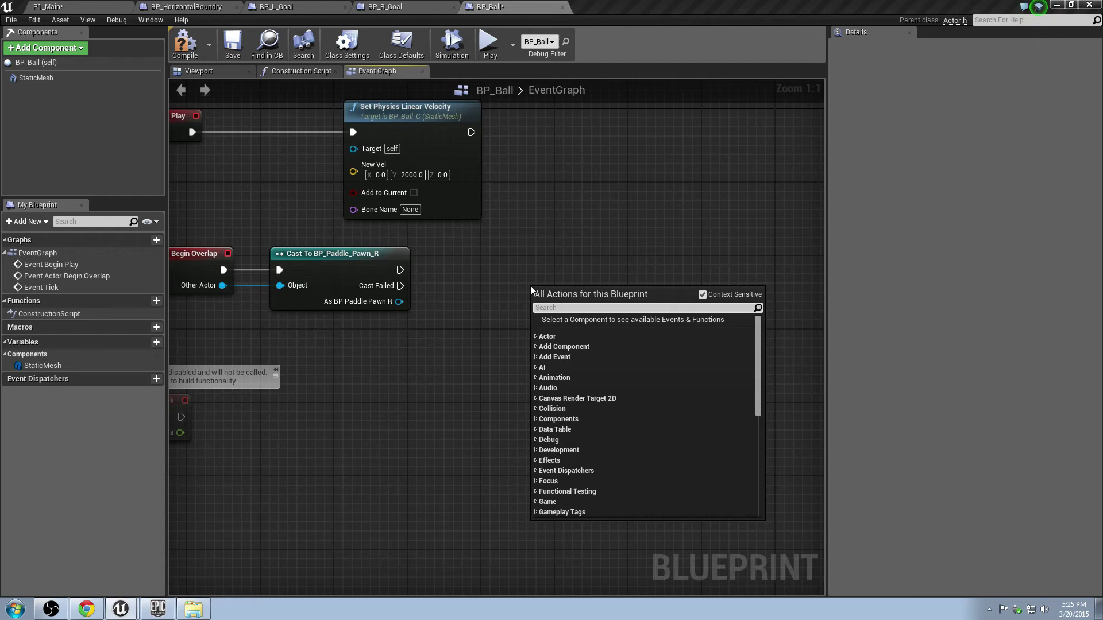
text(get physics)
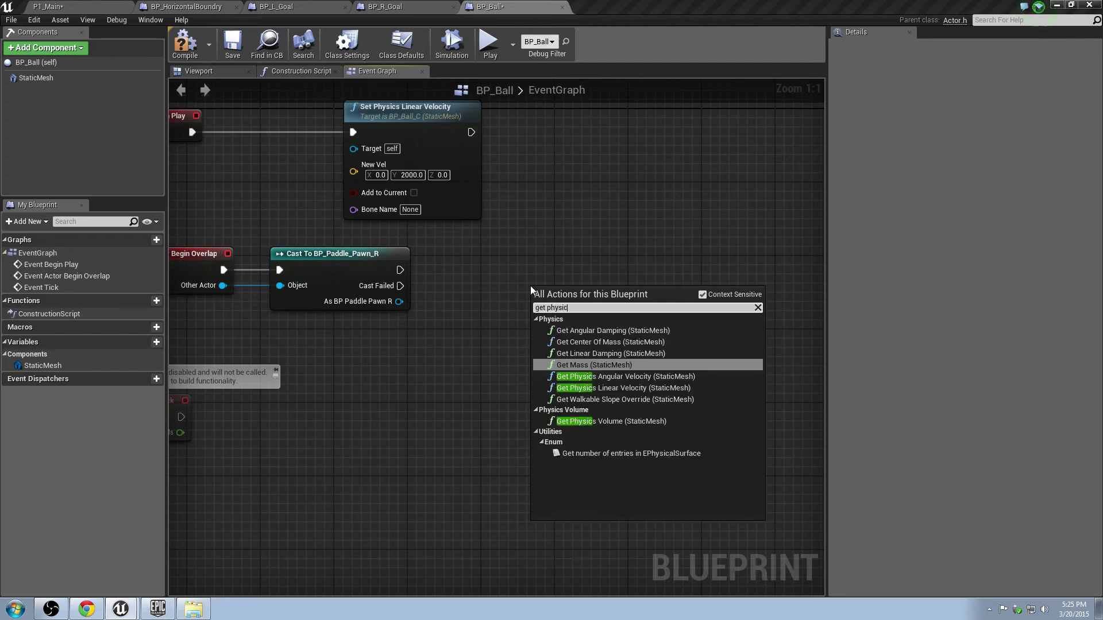
click(635, 389)
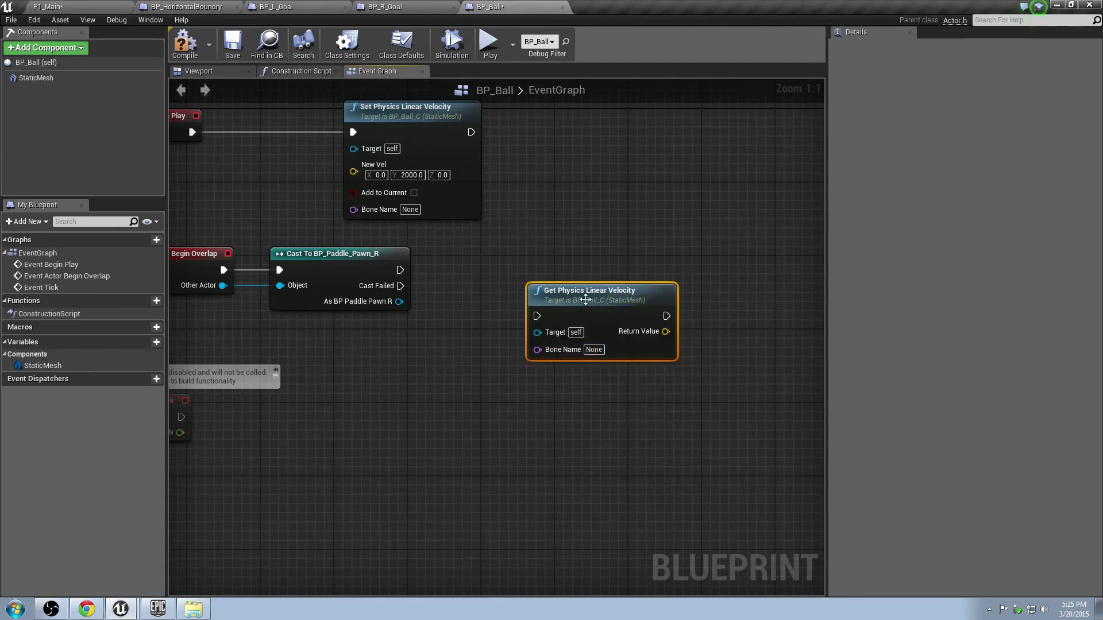
drag(600, 293, 525, 312)
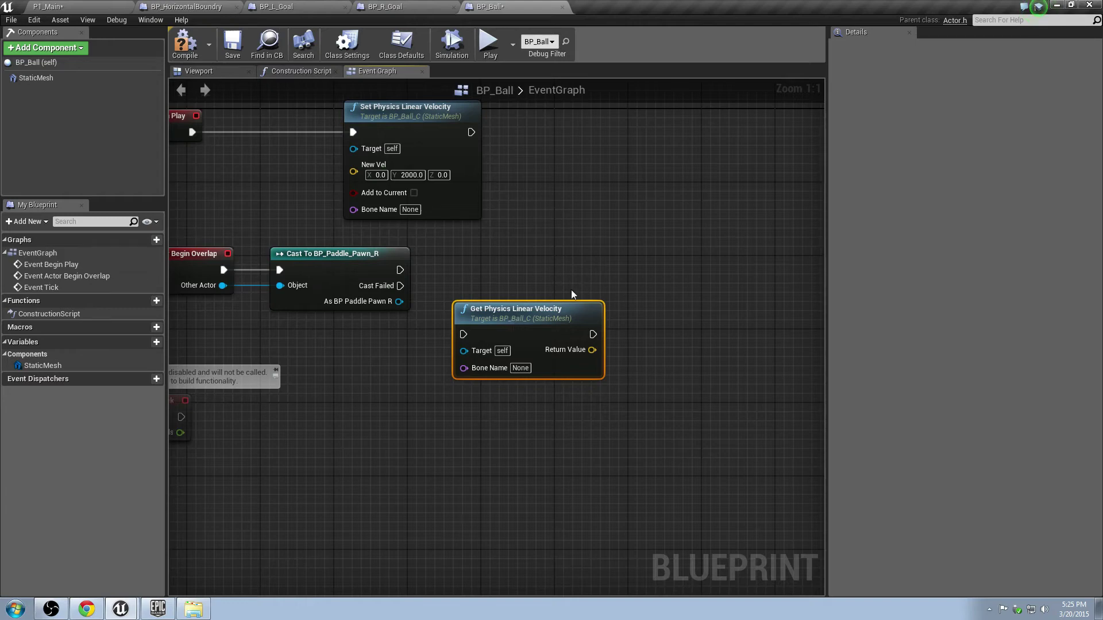
right_drag(493, 258, 713, 318)
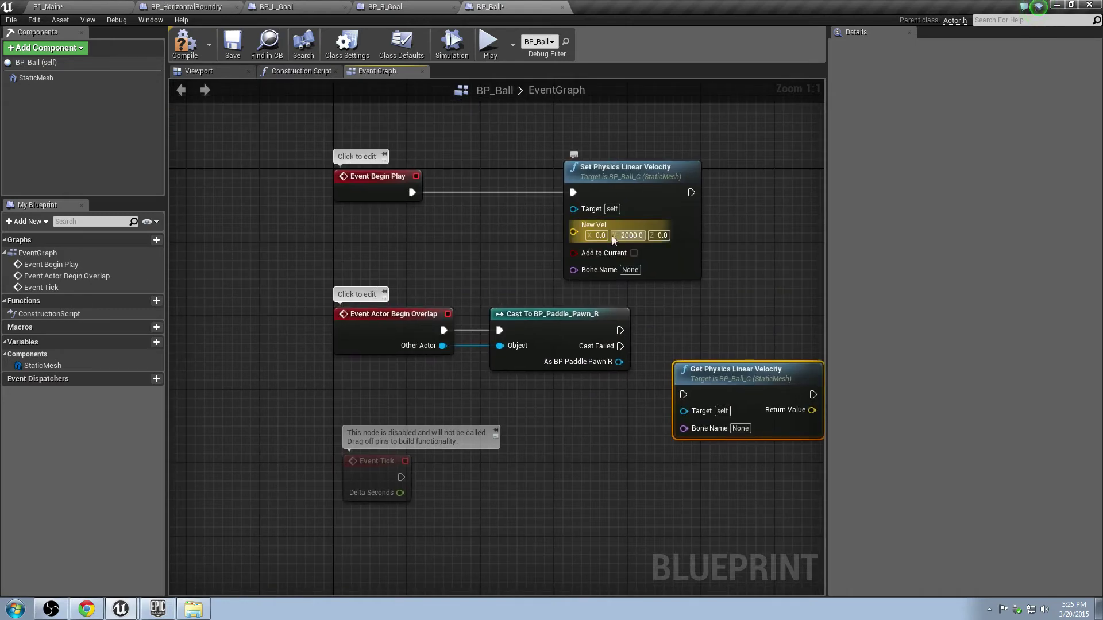
Align Get Physics Linear Velocity beside the Cast To BP_Paddle_Pawn_R node and connect the cast's success execution output to it
right_drag(721, 239, 436, 147)
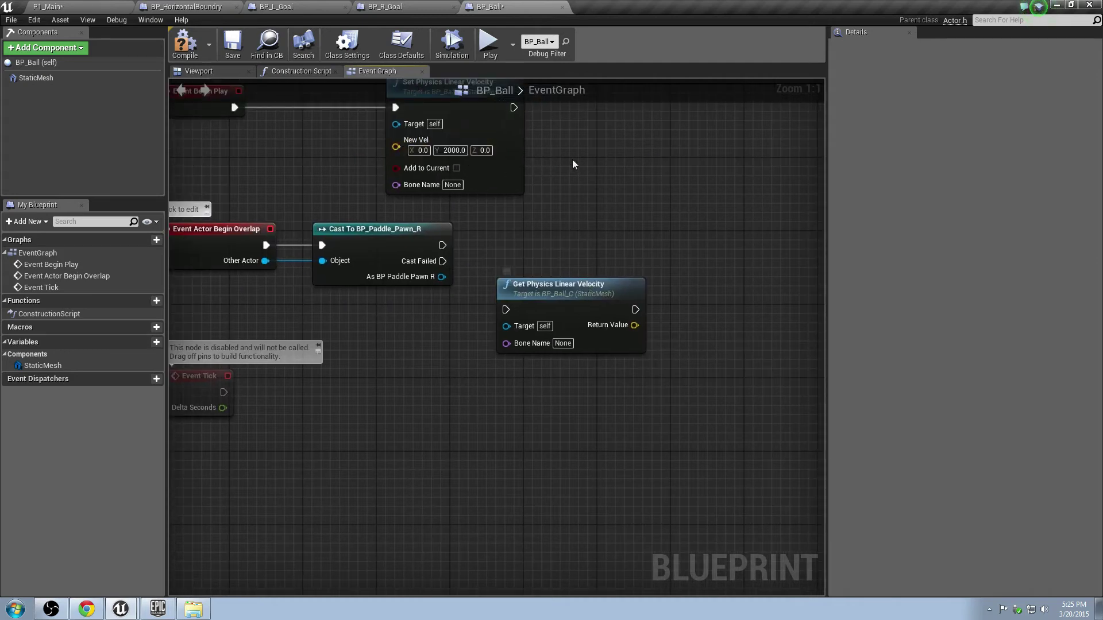
drag(556, 286, 556, 230)
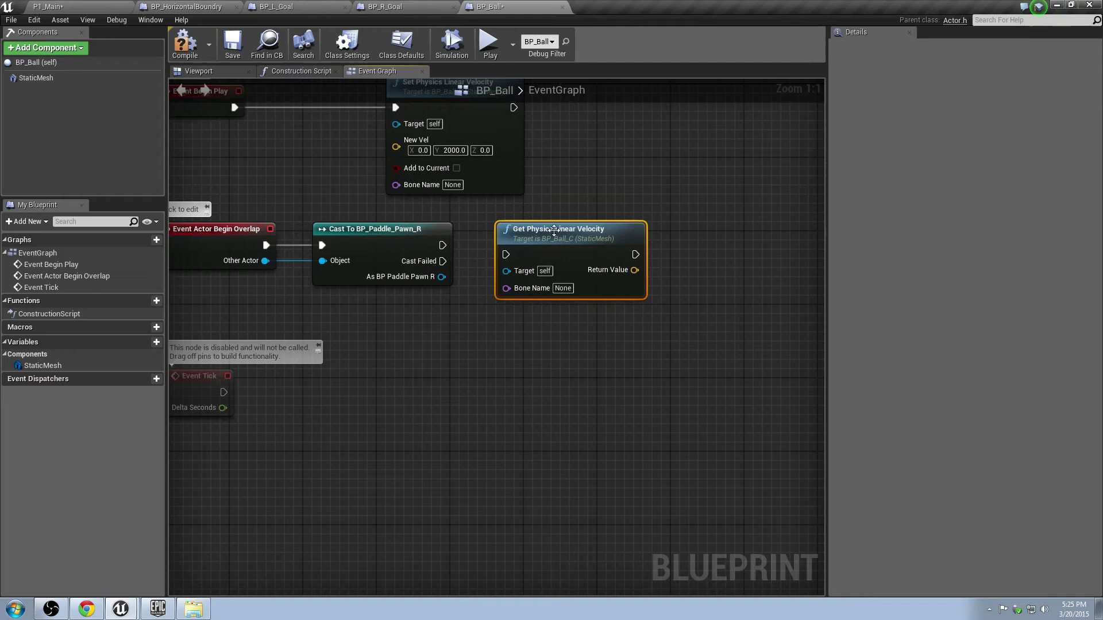
drag(443, 246, 507, 255)
Add a Break Vector node fed by the Return Value of Get Physics Linear Velocity
right_drag(687, 207, 508, 231)
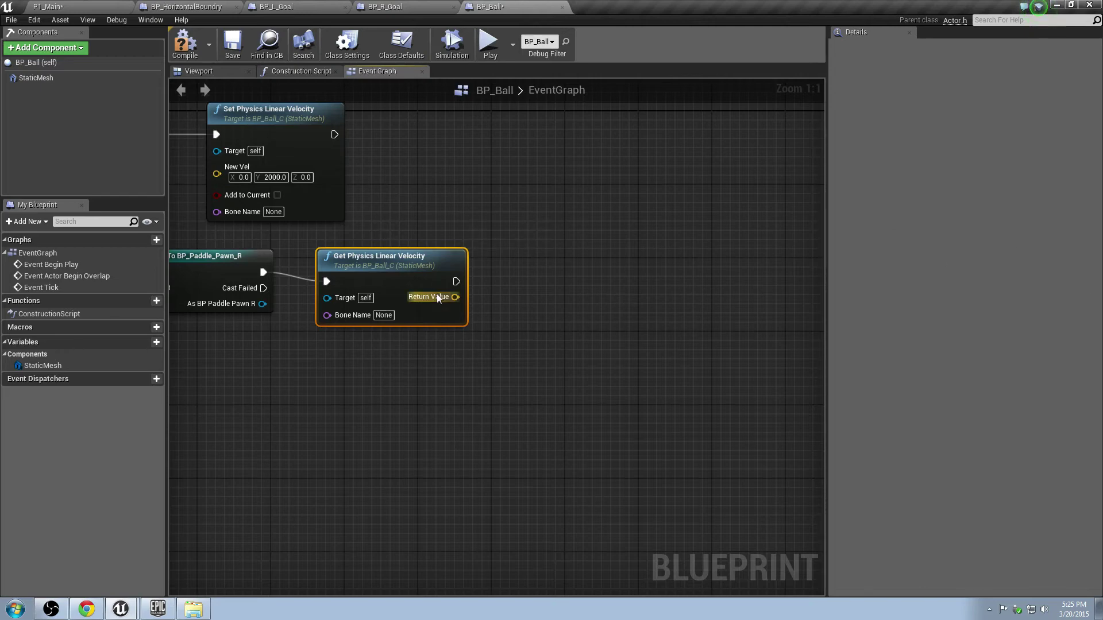
drag(438, 297, 547, 276)
text(brea)
key(Return)
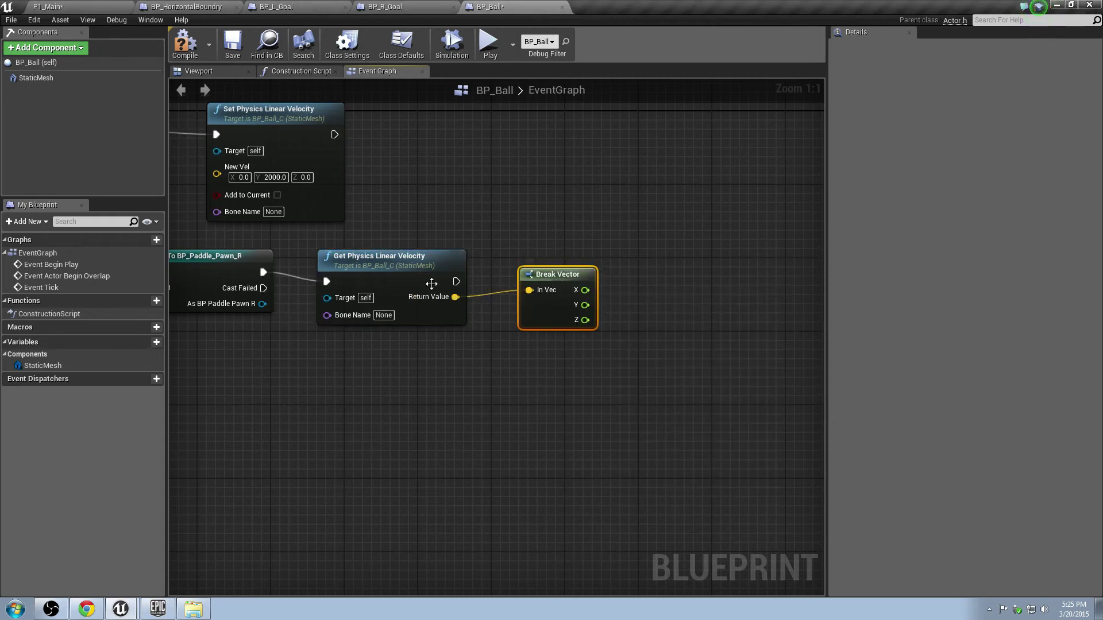
click(375, 264)
click(552, 278)
key(Home)
Add a Make Vector node level with Break Vector, and wire Break Vector's X and Z outputs to its matching inputs
right_drag(599, 236, 337, 233)
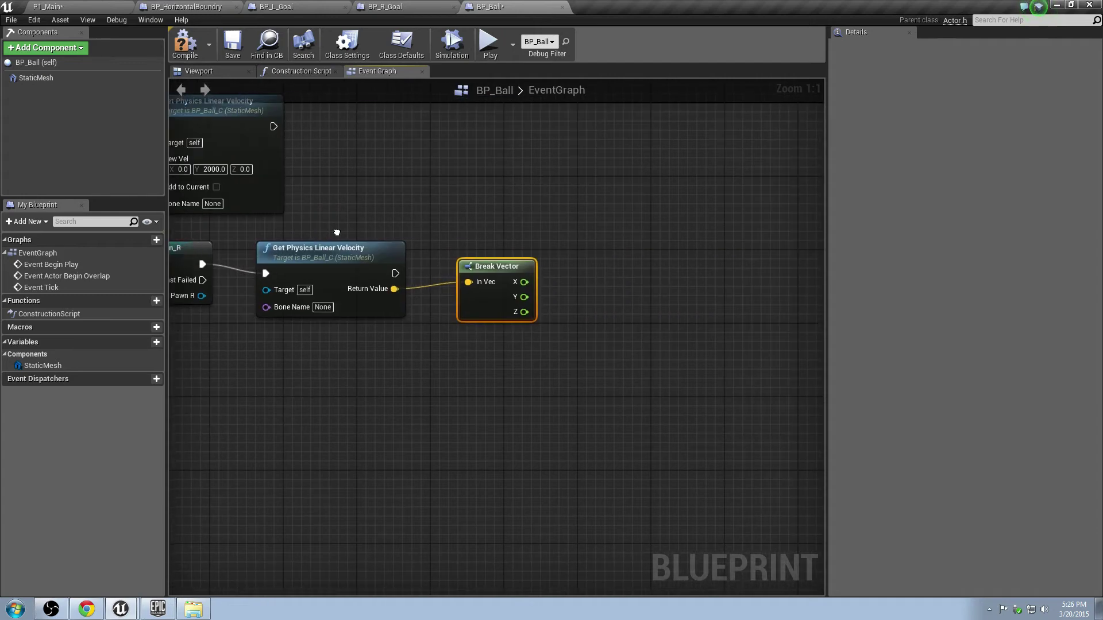
right_drag(541, 264, 399, 256)
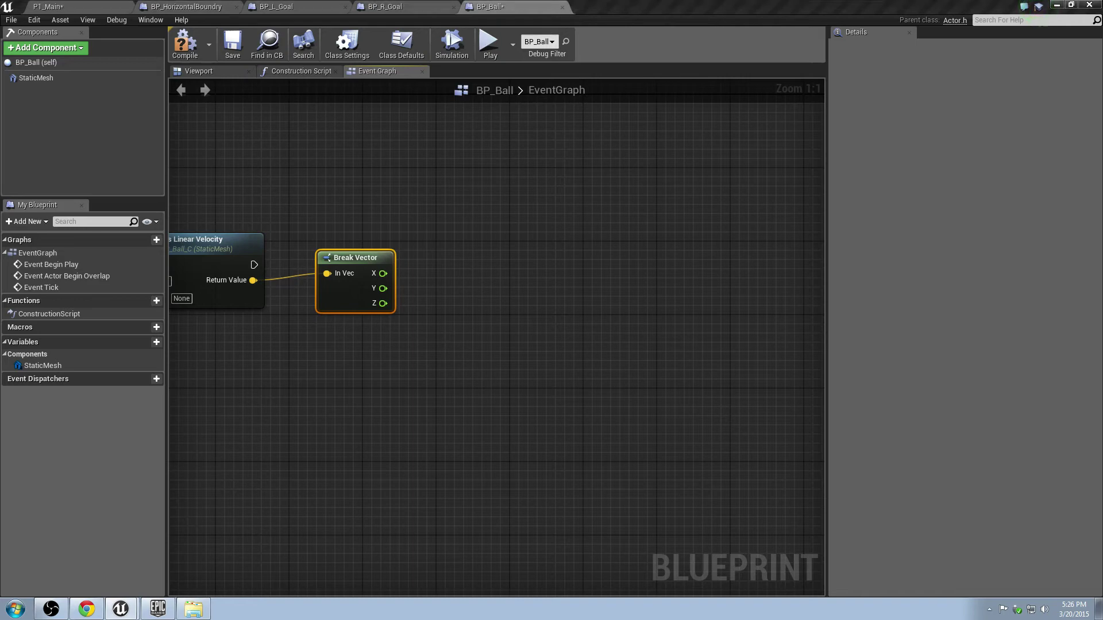
right_drag(347, 258, 431, 253)
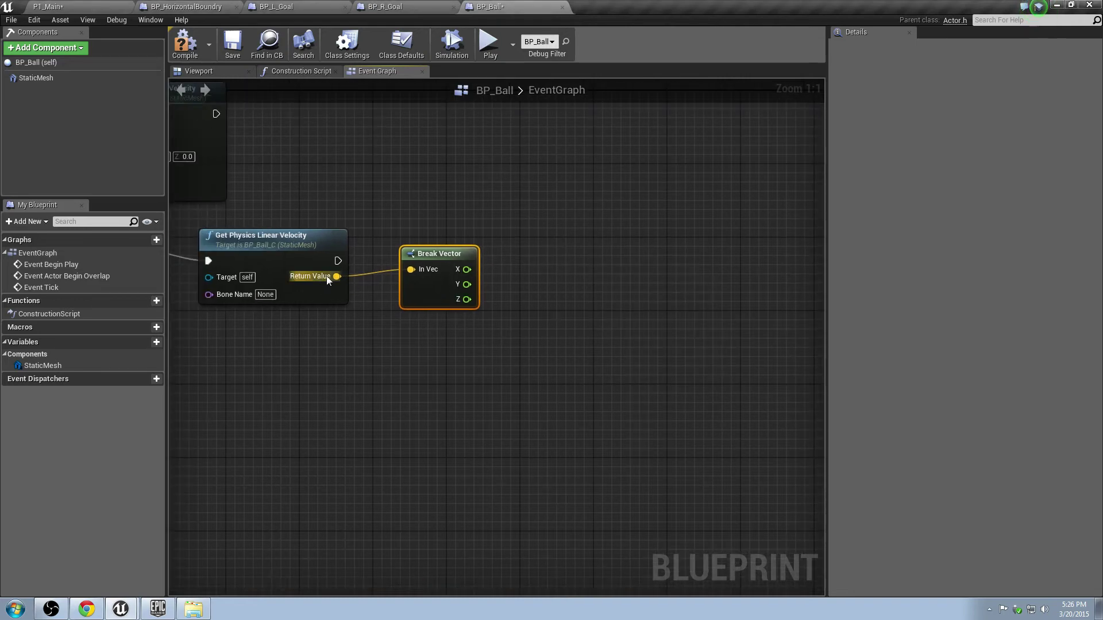
right_drag(478, 258, 365, 258)
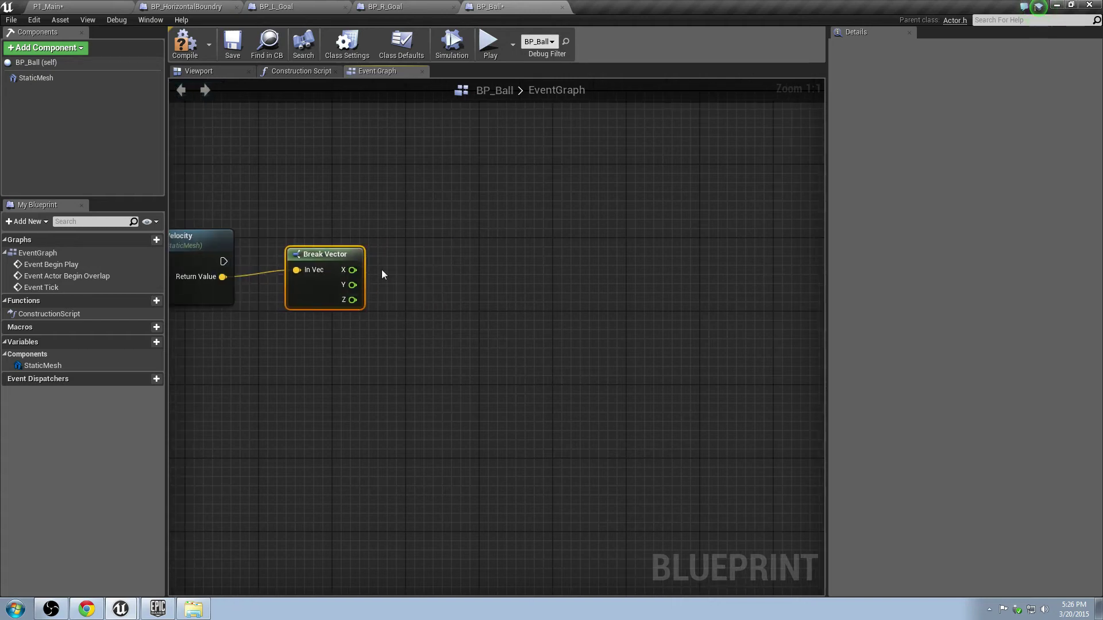
right_click(497, 268)
text(make)
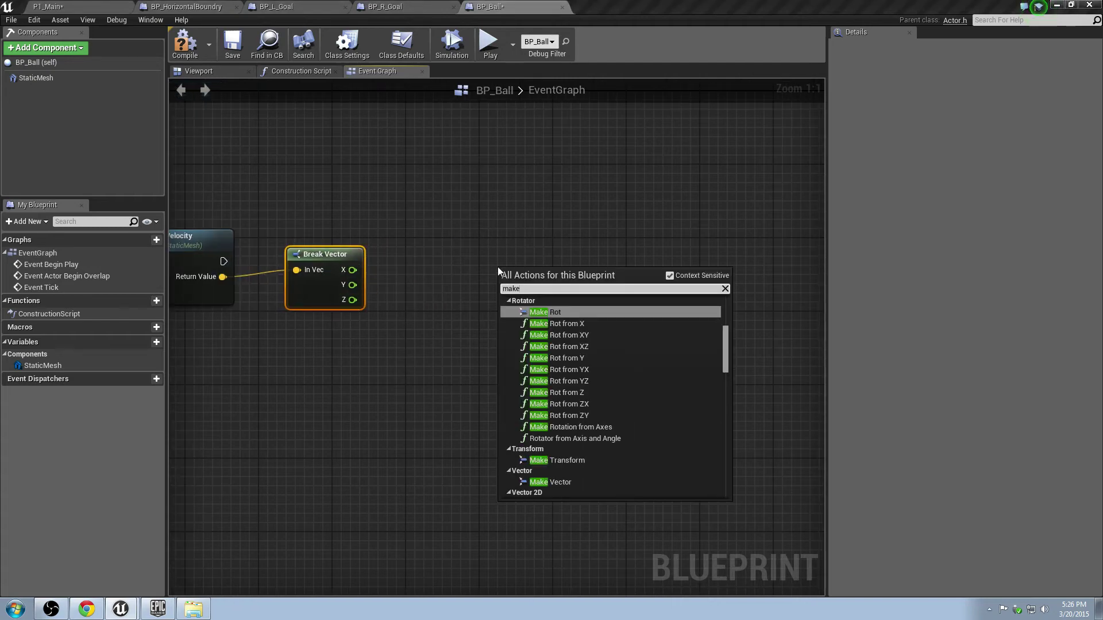
text( vector)
click(566, 311)
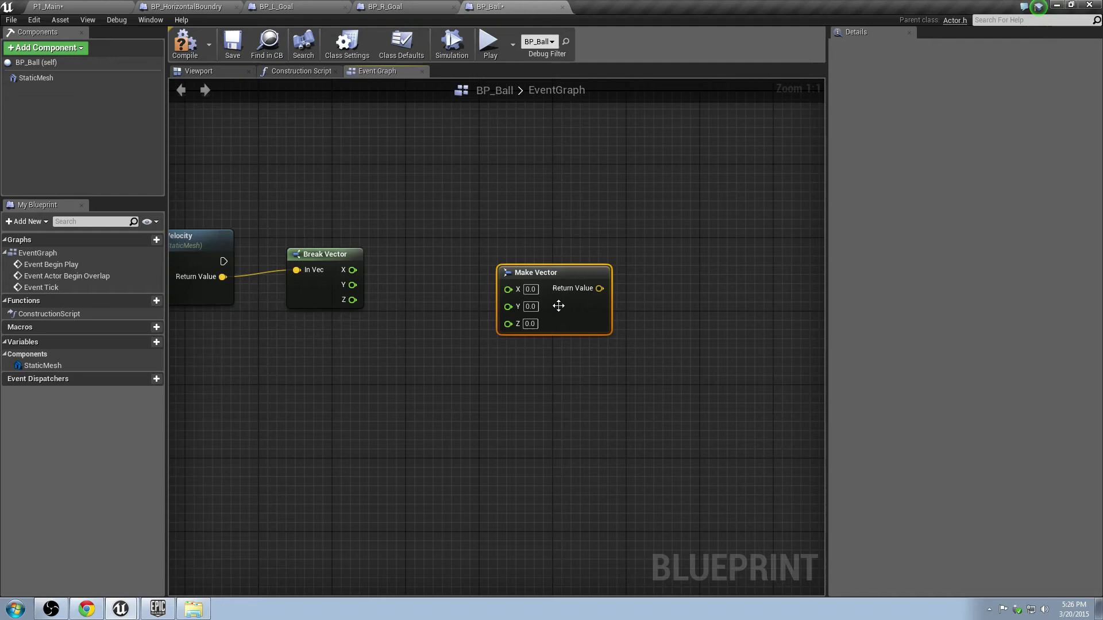
drag(558, 305, 529, 262)
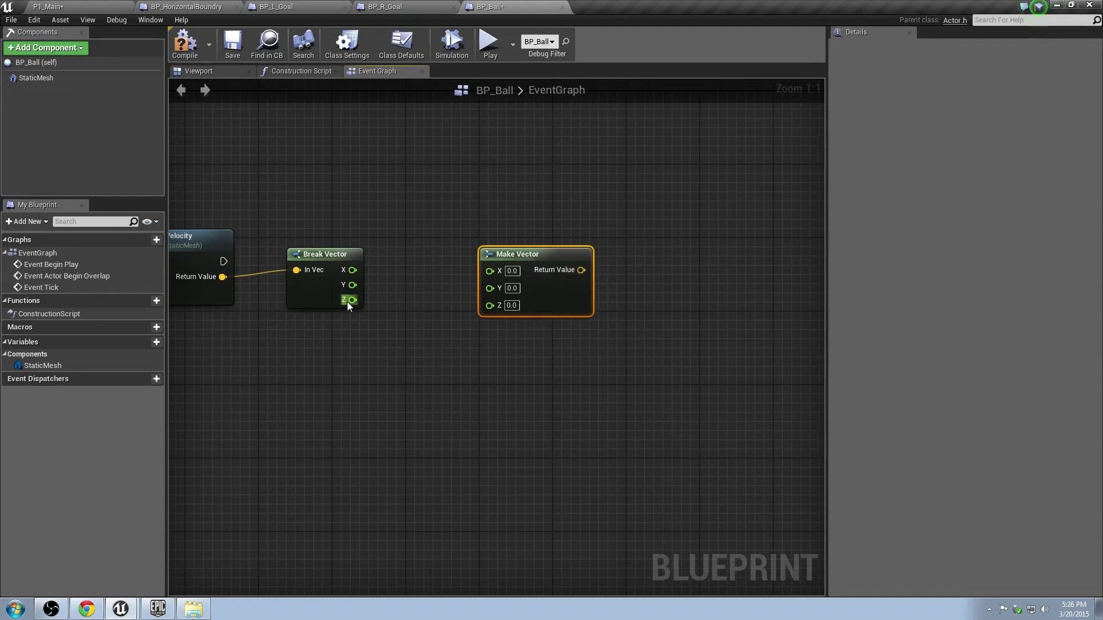
drag(347, 302, 490, 271)
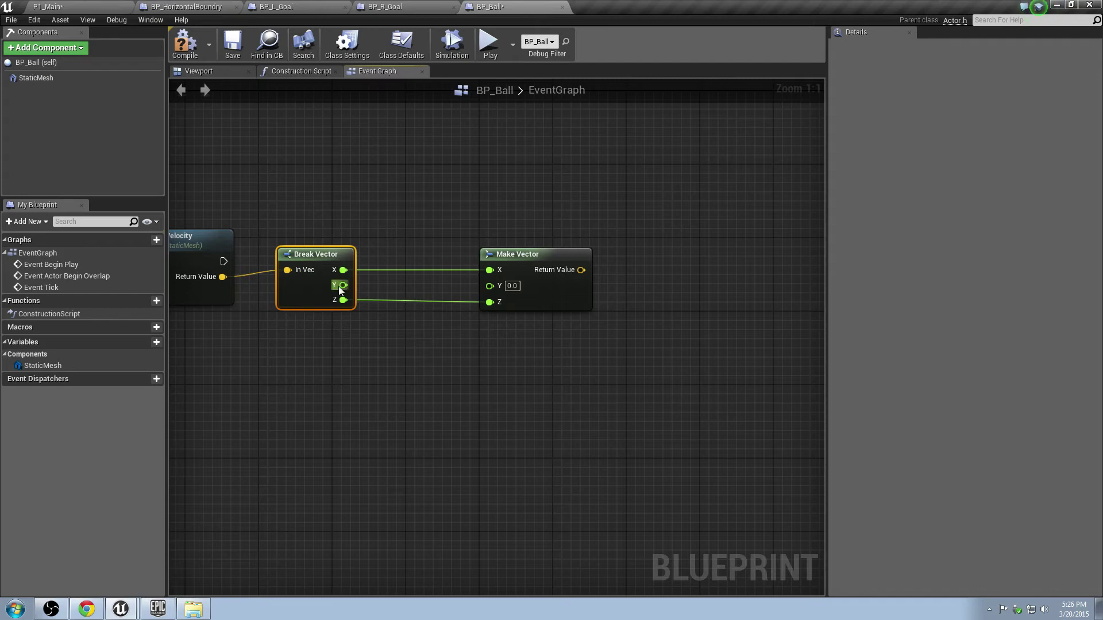
Add a Float * Float node fed by Break Vector's Y output and fit it between Break Vector and Make Vector
click(69, 7)
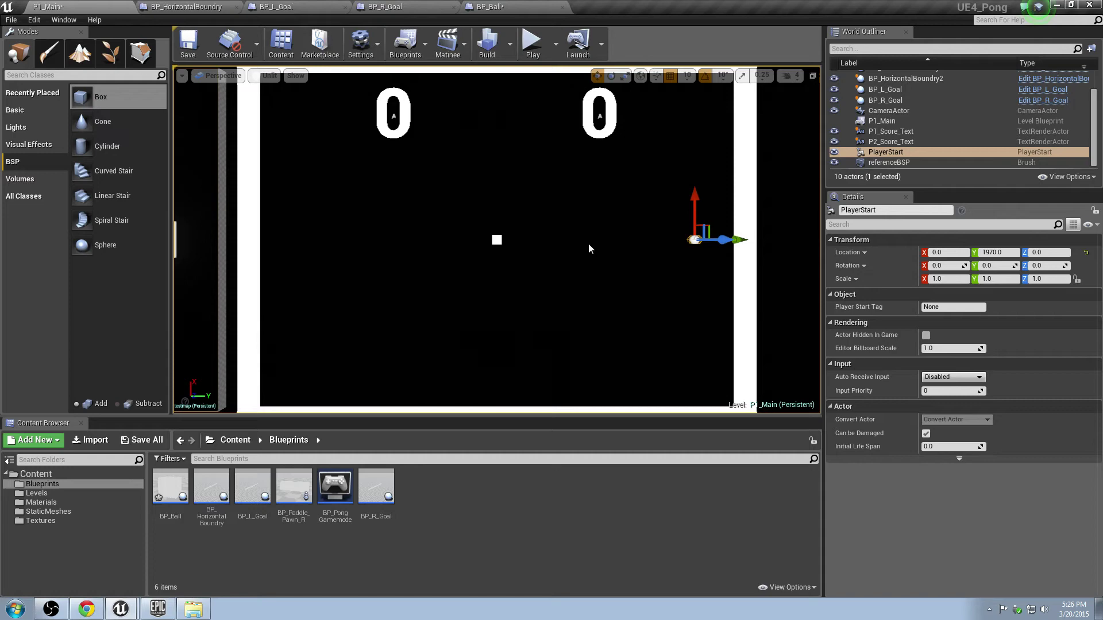
click(498, 7)
right_drag(414, 330, 472, 333)
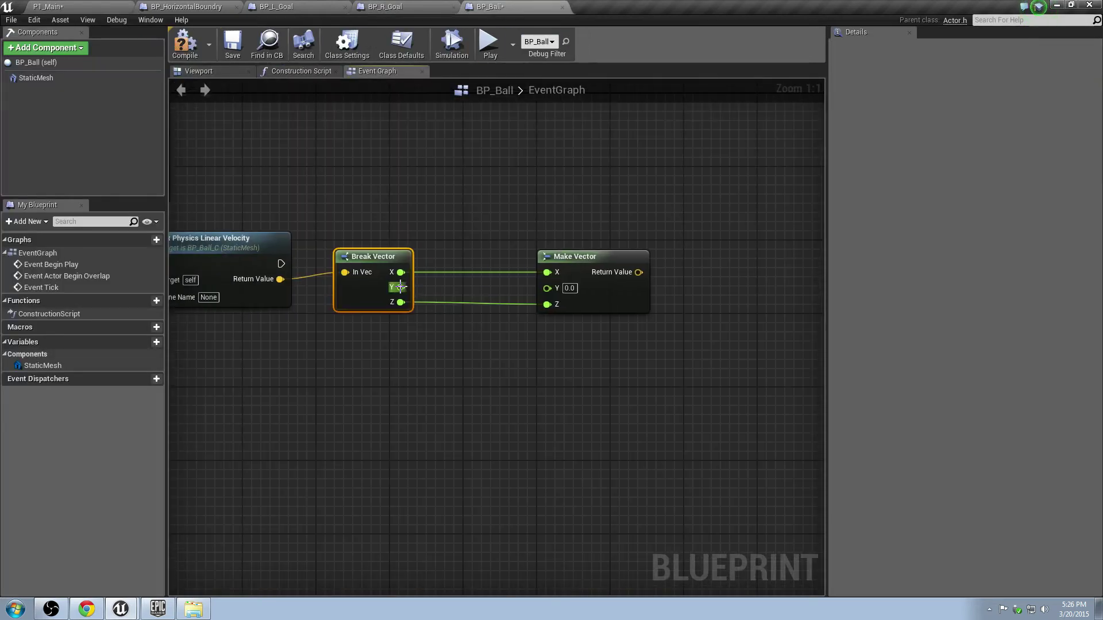
drag(401, 287, 463, 293)
text(*)
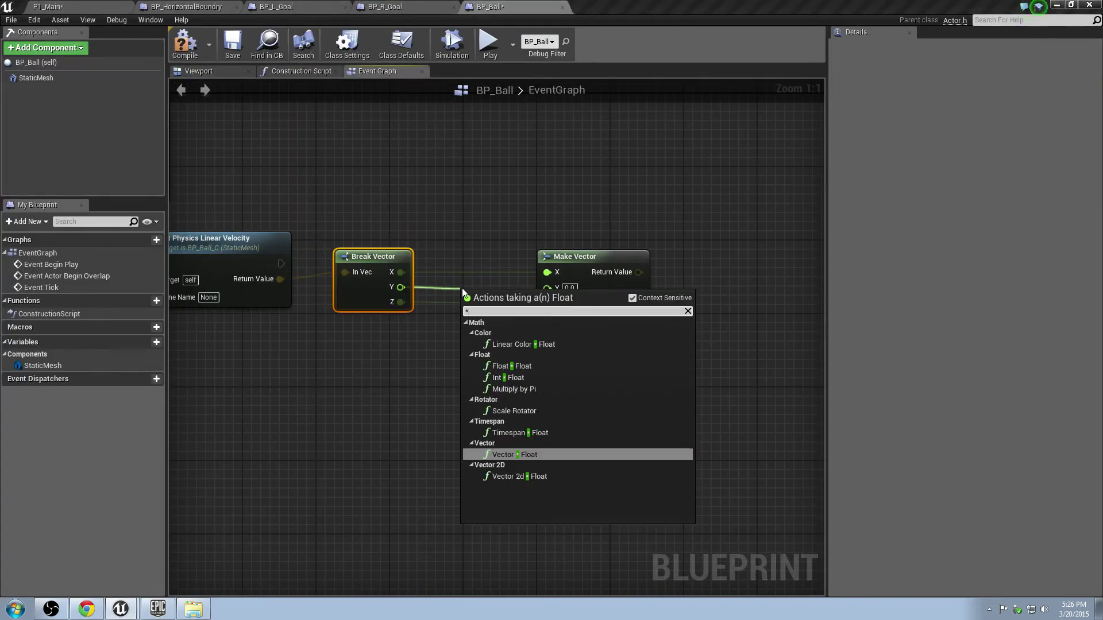
click(518, 368)
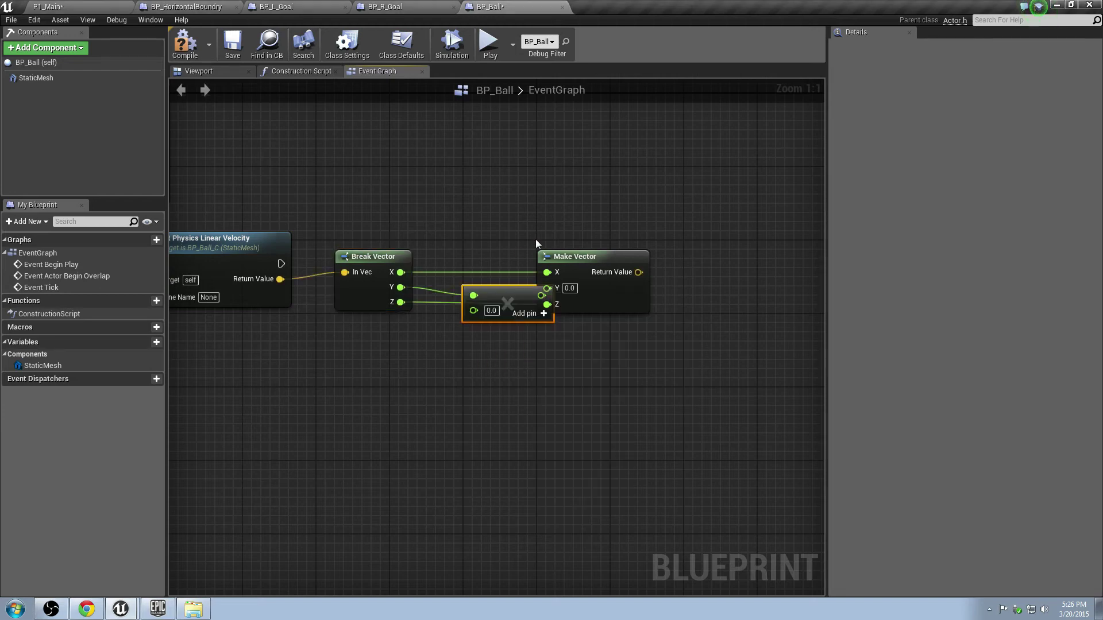
drag(596, 257, 642, 257)
drag(502, 291, 493, 272)
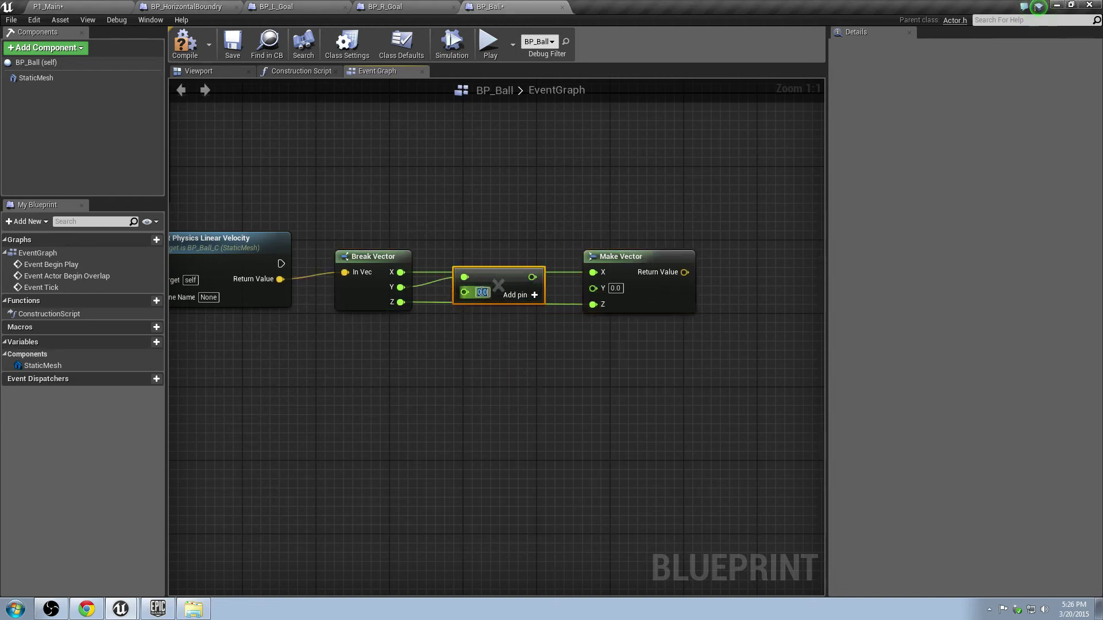
Set the multiply node's second factor to -1.0, connect its result to Make Vector's Y input, and move the node slightly lower
text(-1.0)
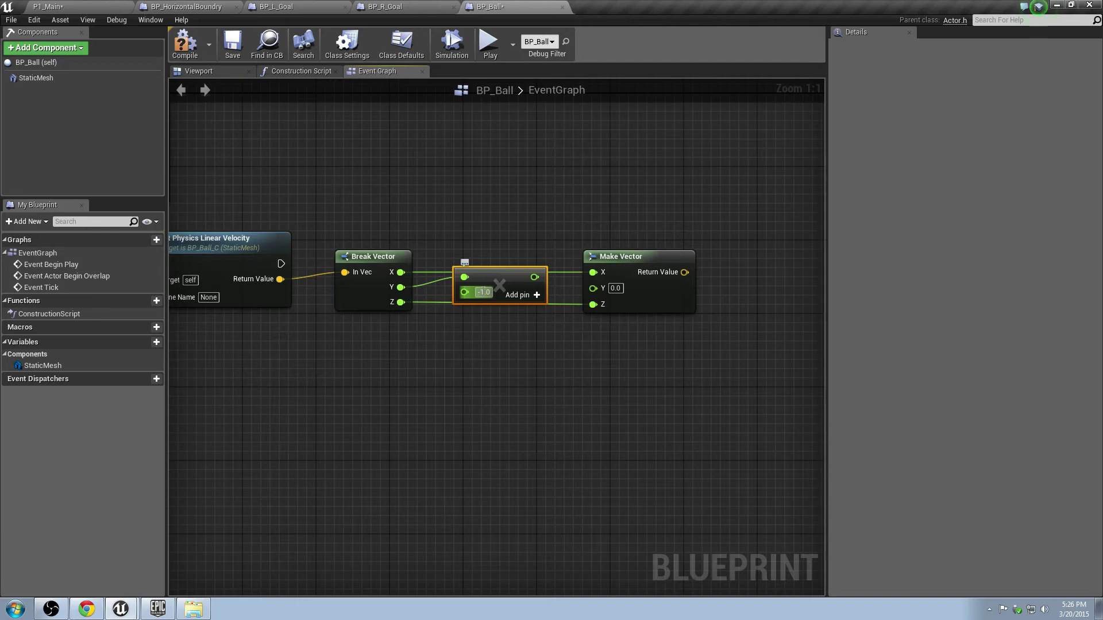
key(Return)
drag(534, 277, 597, 289)
drag(502, 275, 499, 292)
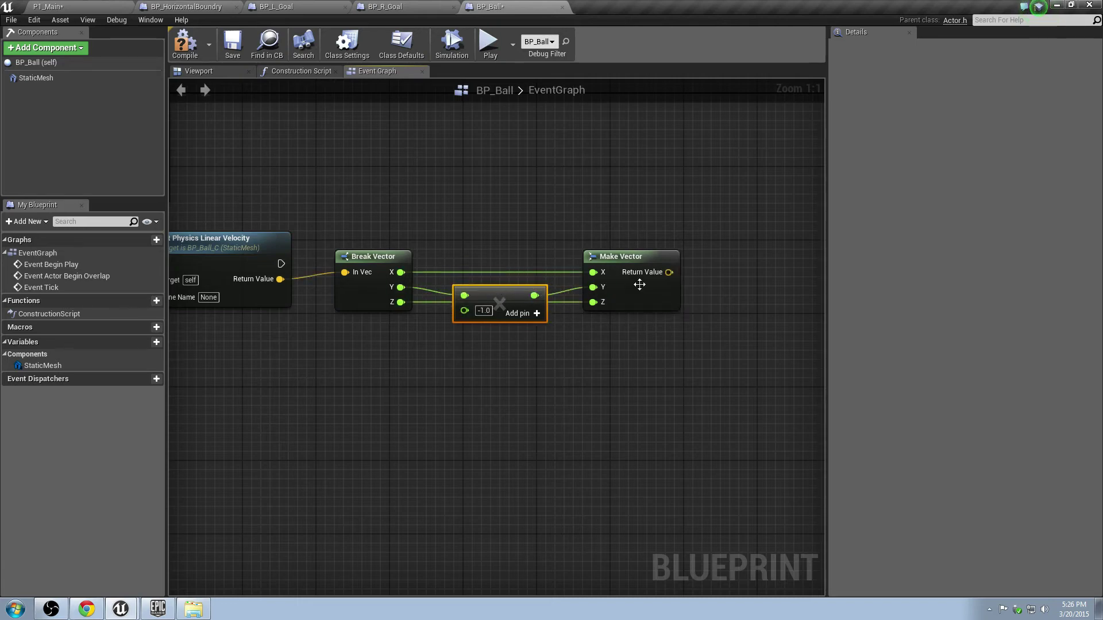
Add a Set Physics Linear Velocity (StaticMesh) node whose New Vel comes from Make Vector's Return Value, placed slightly higher than Make Vector
right_drag(733, 216, 748, 247)
right_drag(229, 298, 171, 263)
click(322, 261)
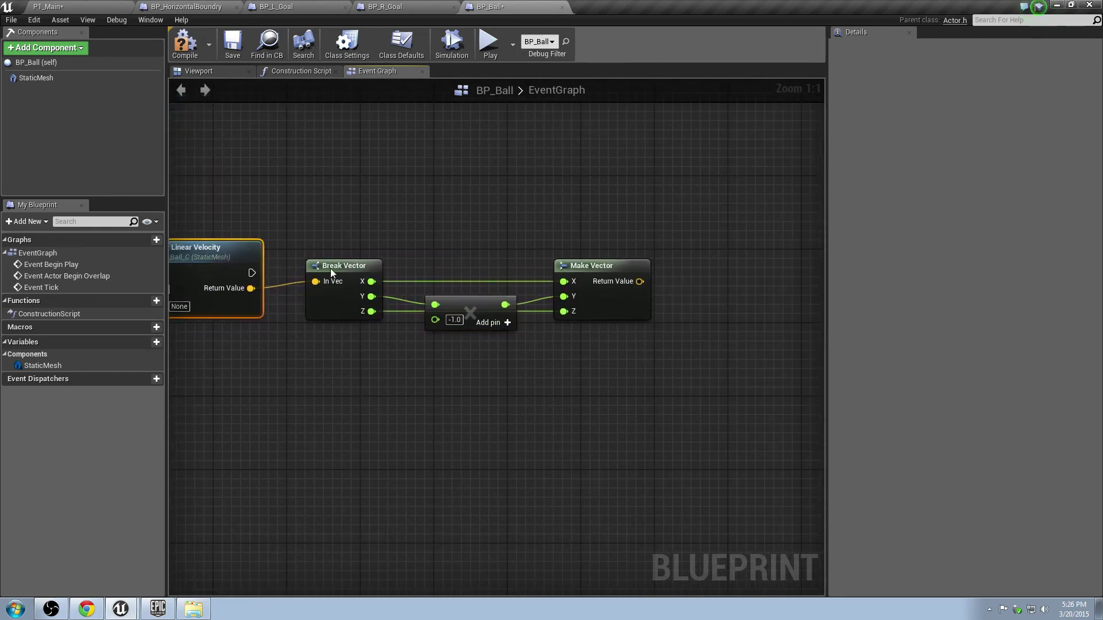
click(373, 272)
right_drag(434, 289, 285, 303)
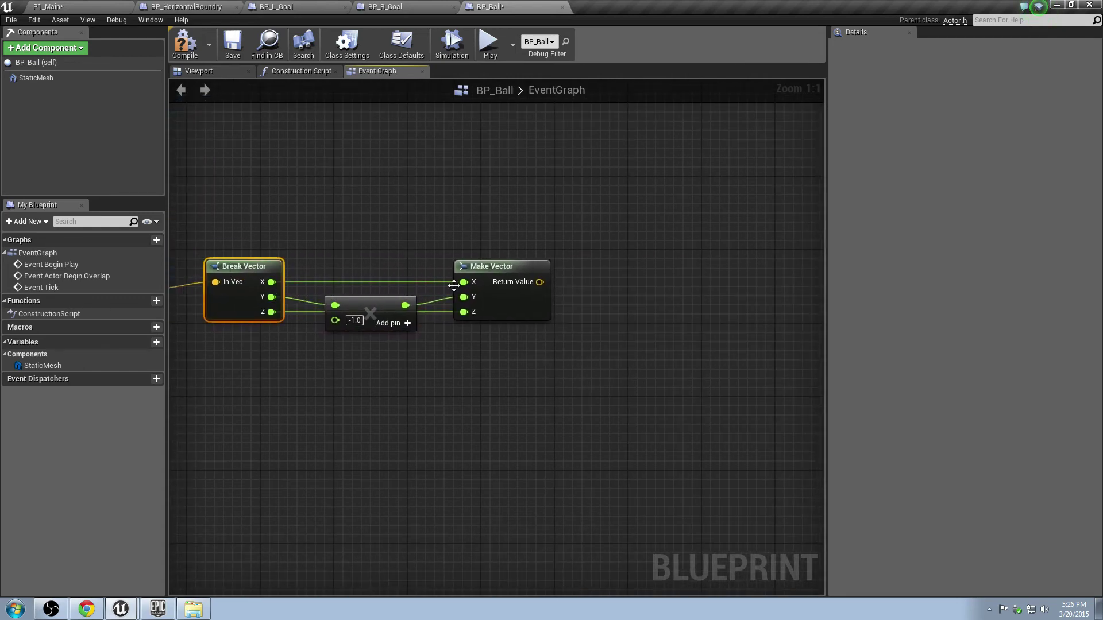
right_drag(454, 285, 304, 301)
click(346, 299)
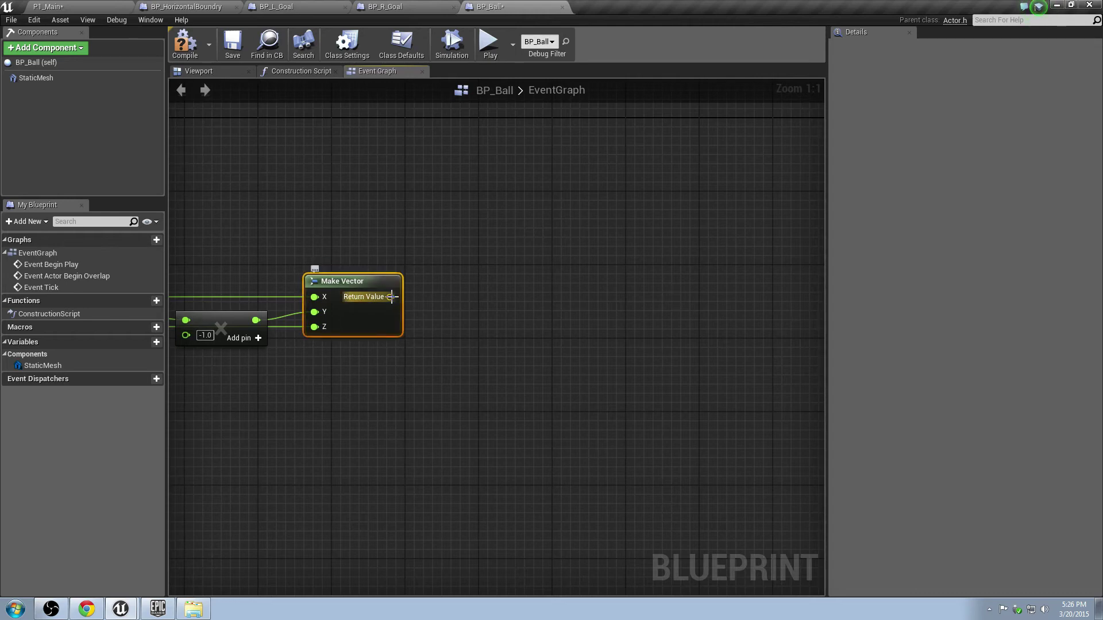
drag(391, 297, 437, 281)
text(set )
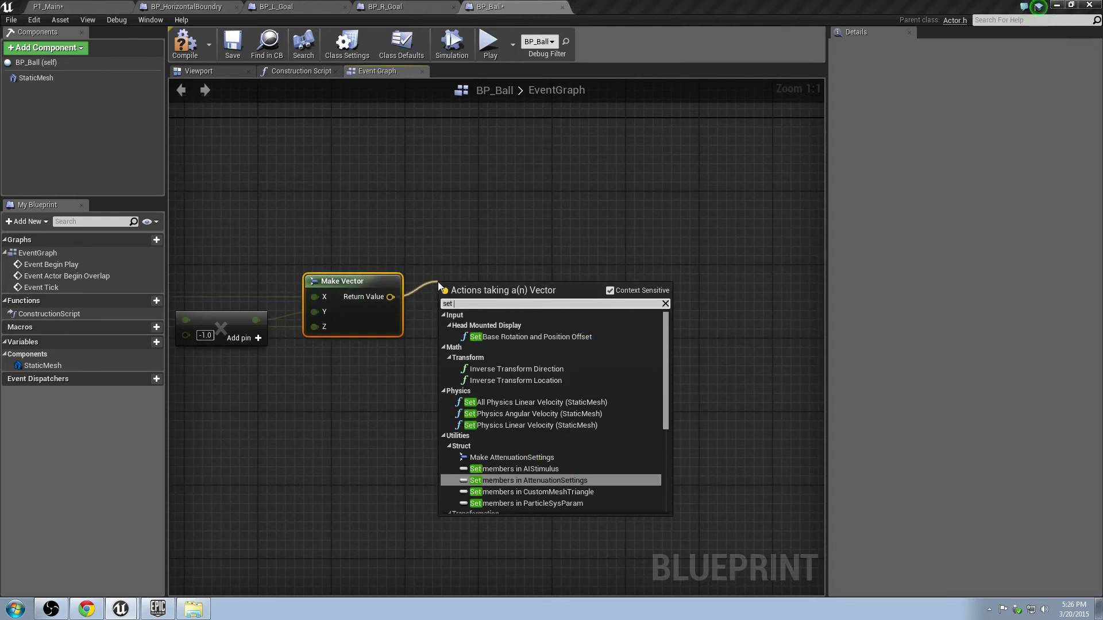
text(physic)
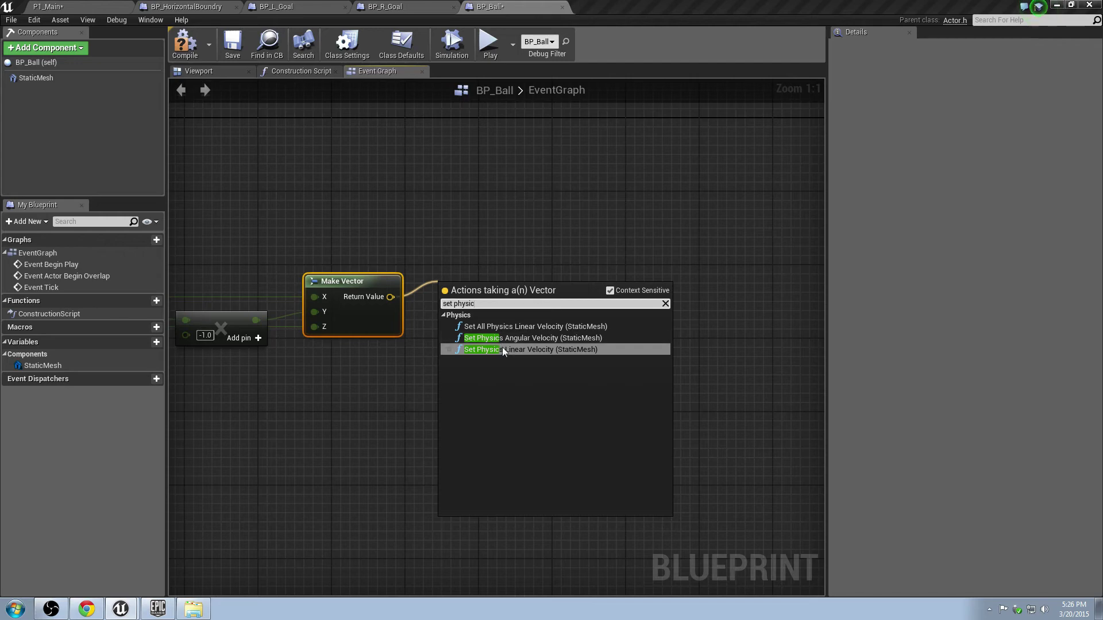
click(506, 351)
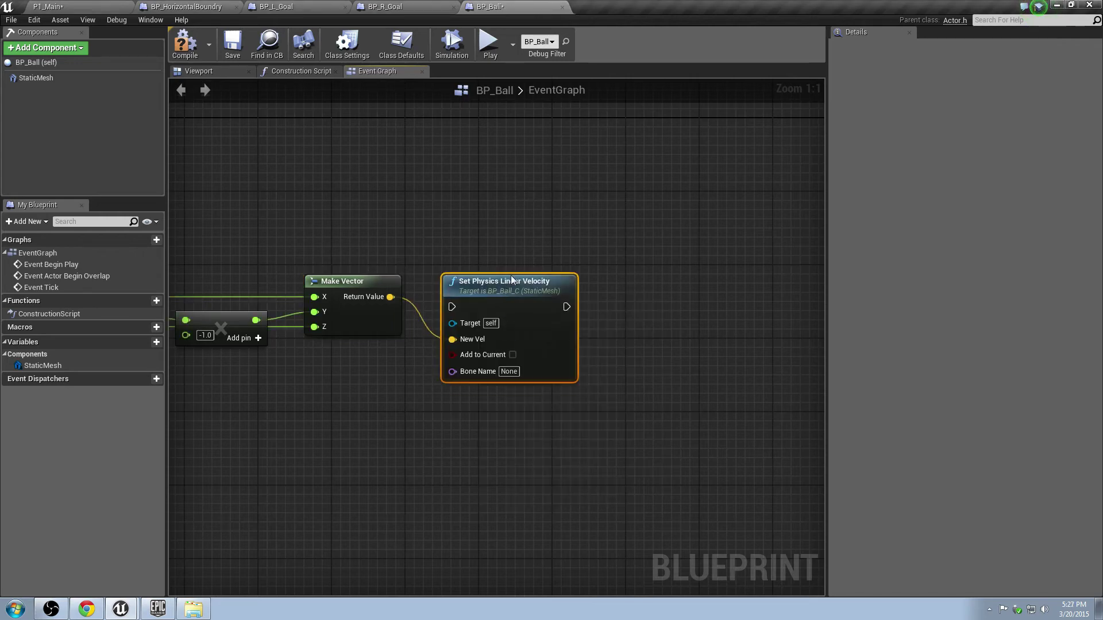
drag(512, 274, 523, 254)
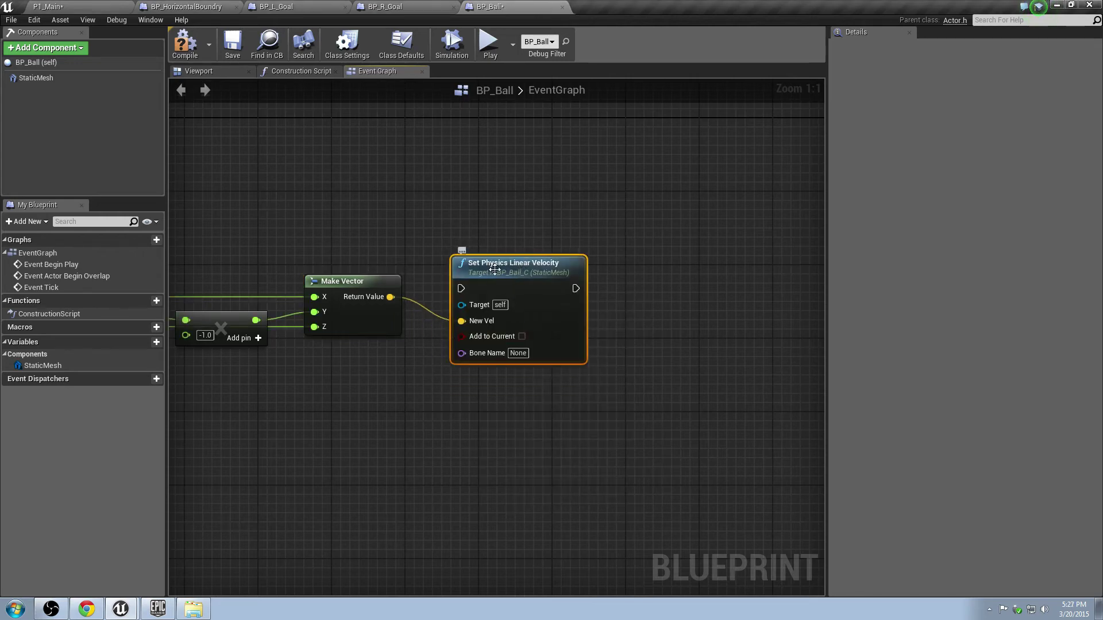
Raise the new Set Physics Linear Velocity node slightly and connect Get Physics Linear Velocity's execution output to it
right_drag(345, 289, 559, 299)
drag(738, 295, 746, 276)
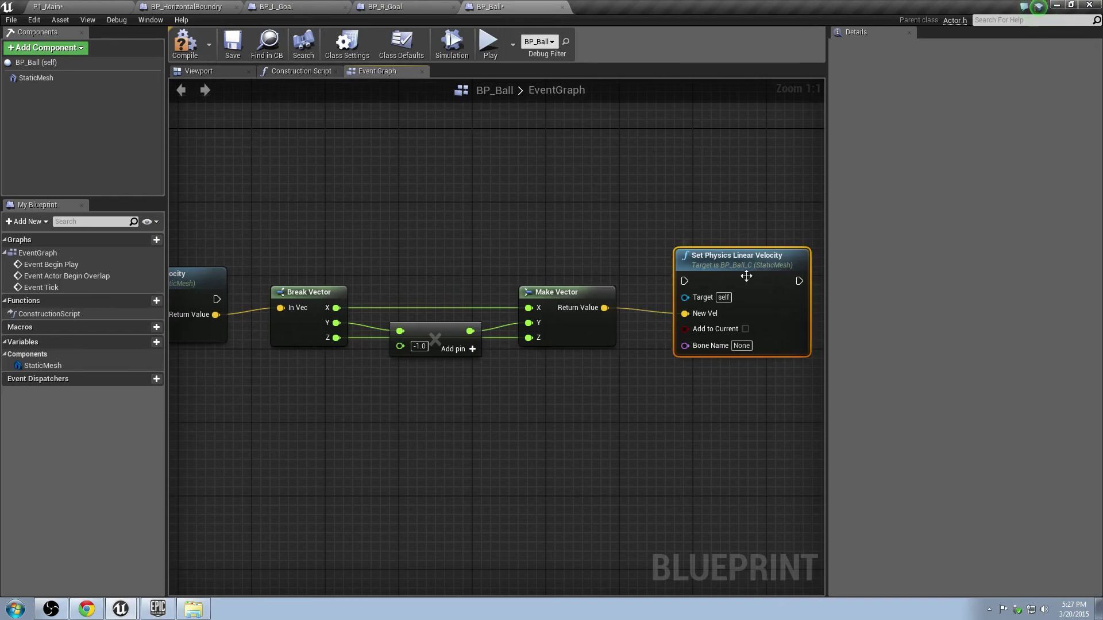
right_drag(320, 285, 522, 292)
click(339, 299)
right_drag(689, 276, 348, 294)
click(634, 292)
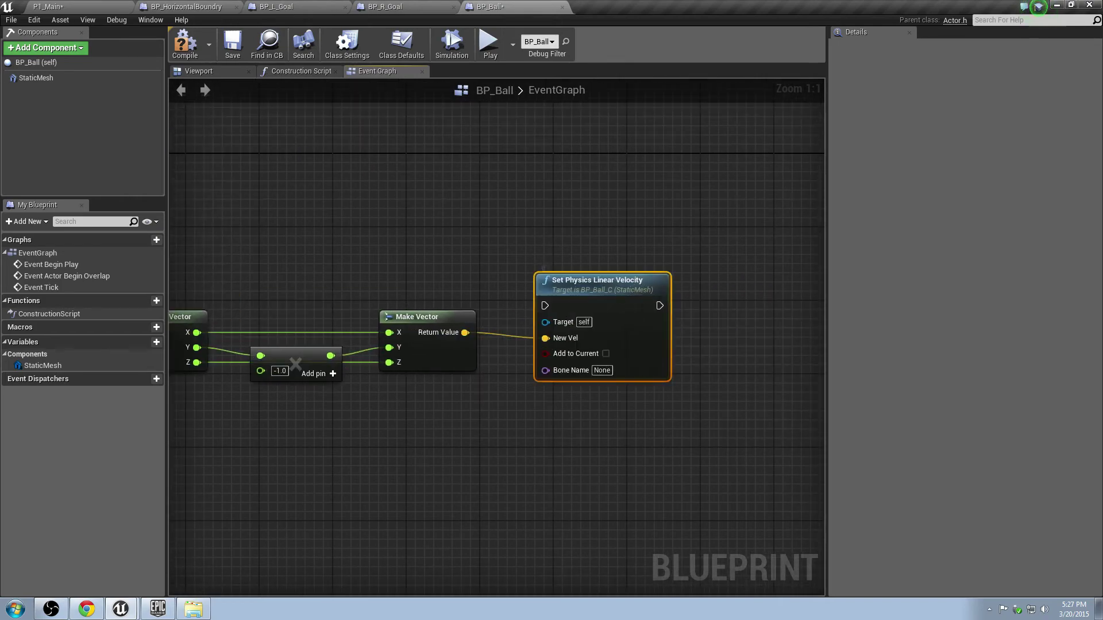
right_drag(506, 292, 671, 269)
scroll(672, 269, down, 1)
drag(299, 300, 708, 284)
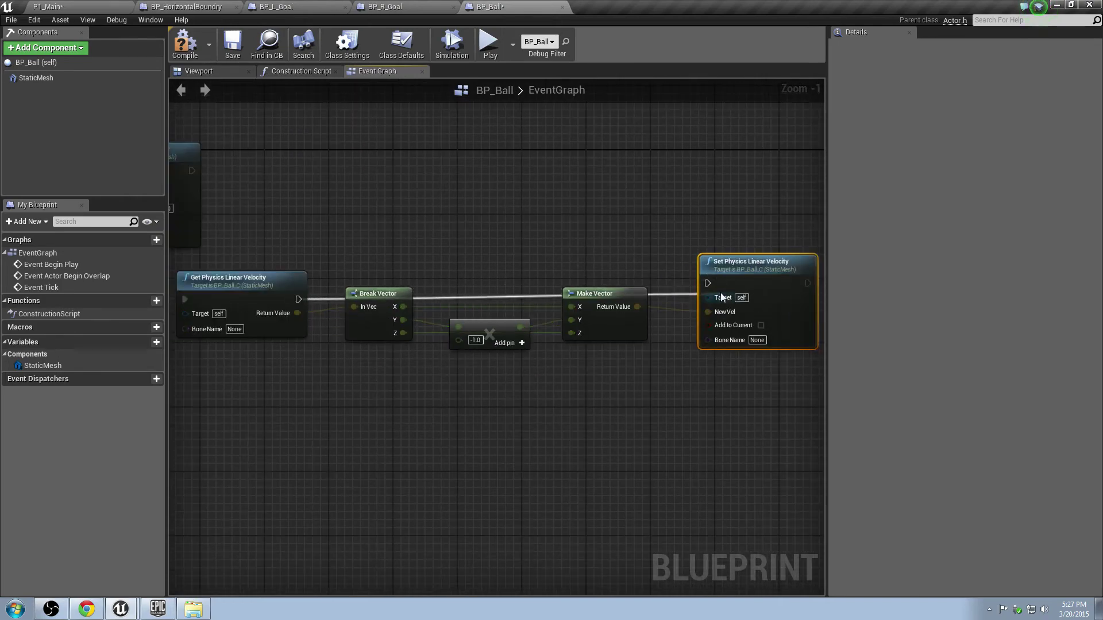
Move the Break Vector, multiply and Make Vector nodes together to just below the execution wire
drag(364, 242, 651, 356)
drag(604, 302, 605, 322)
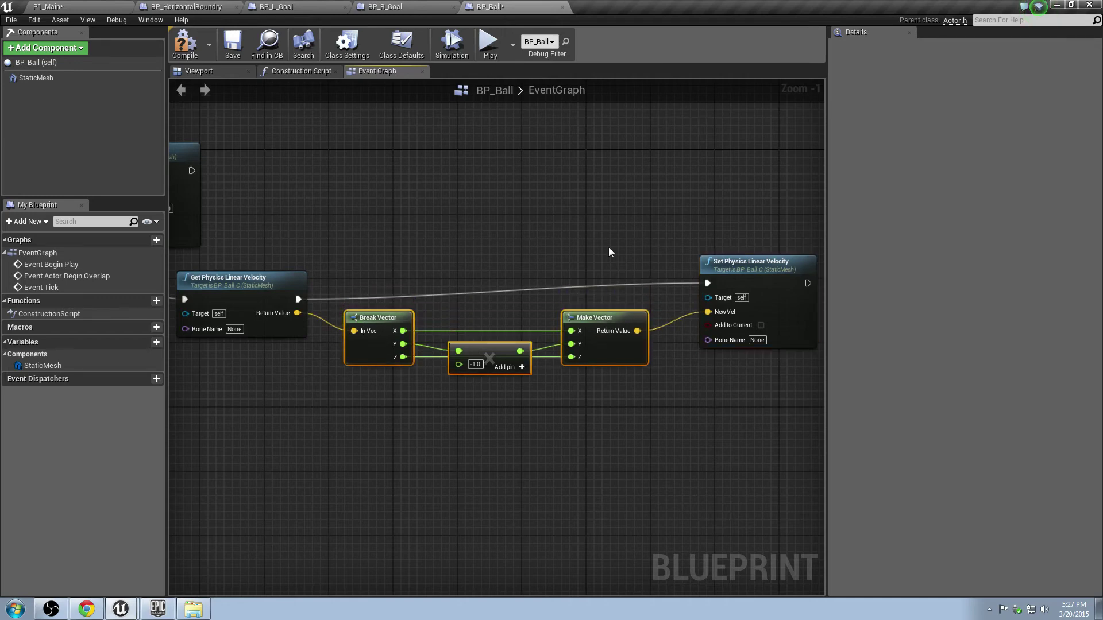
click(609, 247)
Examine the overlap chain from the paddle cast through the velocity nodes, along with the StaticMesh component's physics and collision settings
right_drag(660, 278, 463, 253)
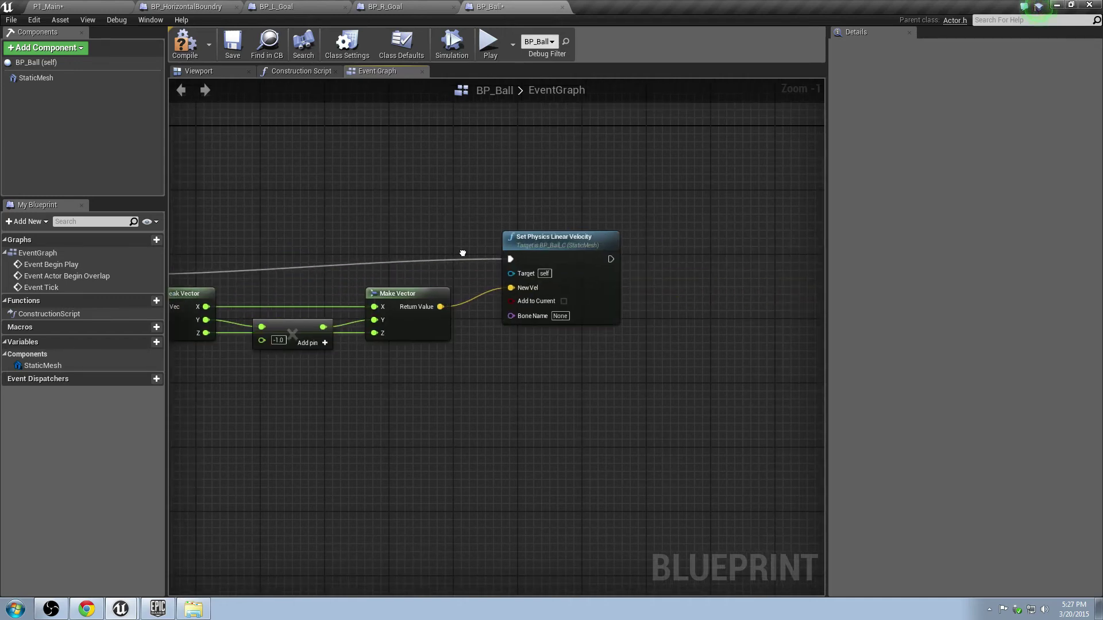
click(537, 239)
right_drag(536, 239, 744, 234)
right_drag(400, 248, 842, 291)
click(370, 293)
scroll(373, 299, up, 1)
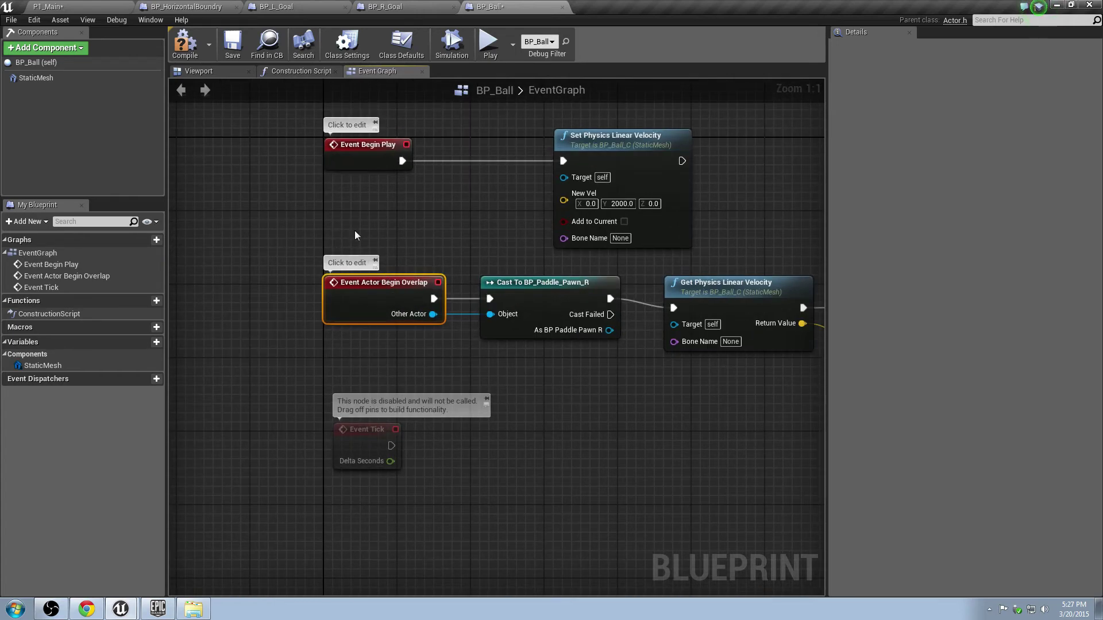
click(48, 77)
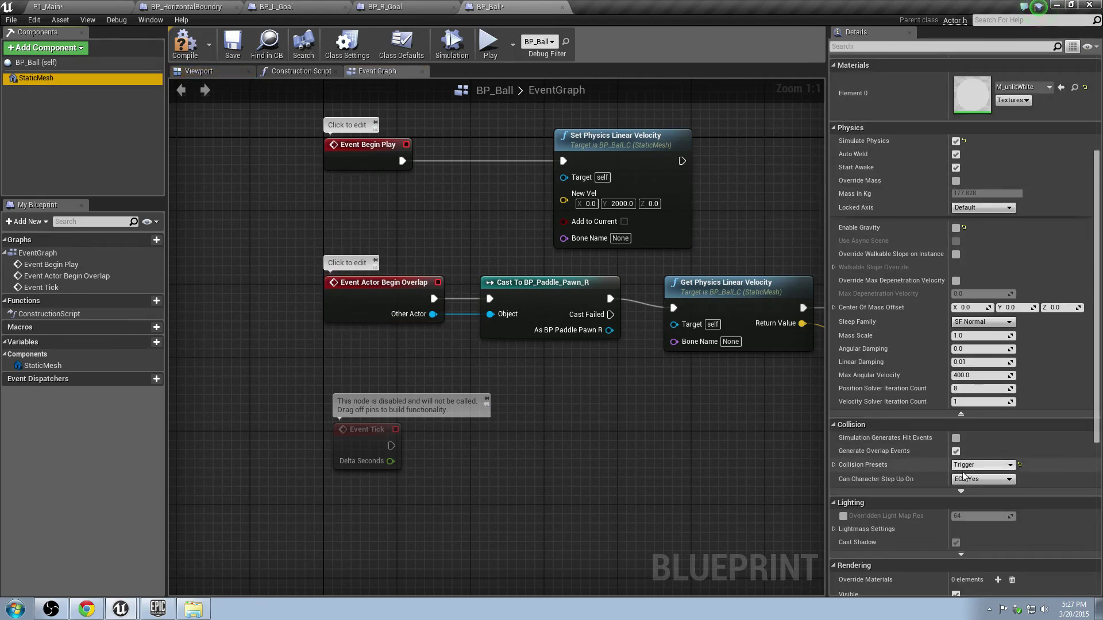
right_drag(508, 208, 340, 178)
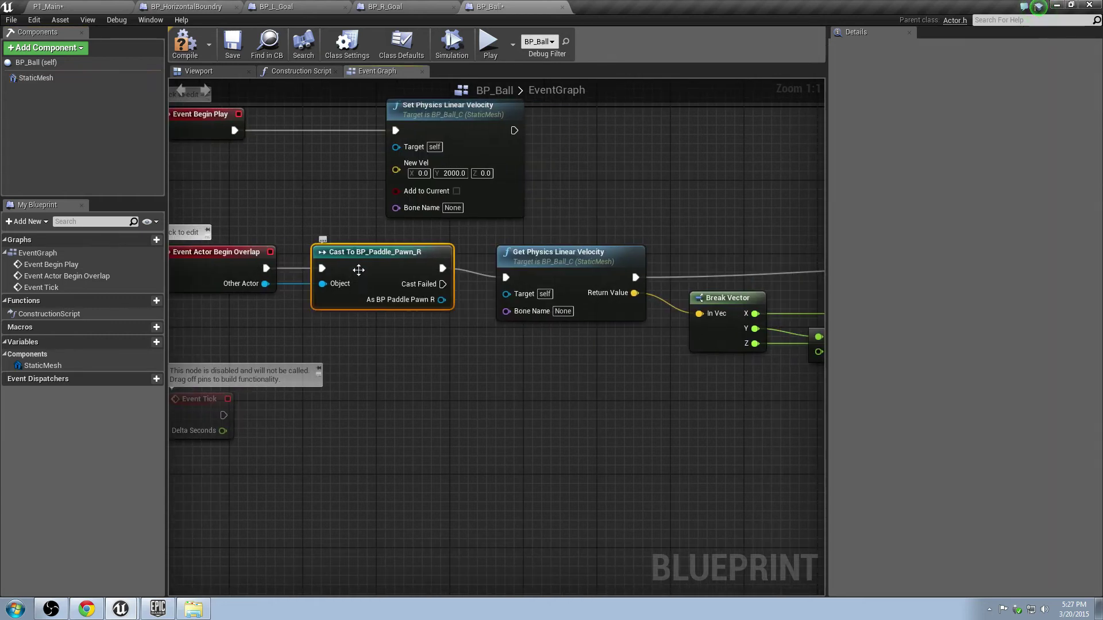
right_drag(584, 230, 446, 241)
click(433, 281)
right_drag(507, 222, 387, 206)
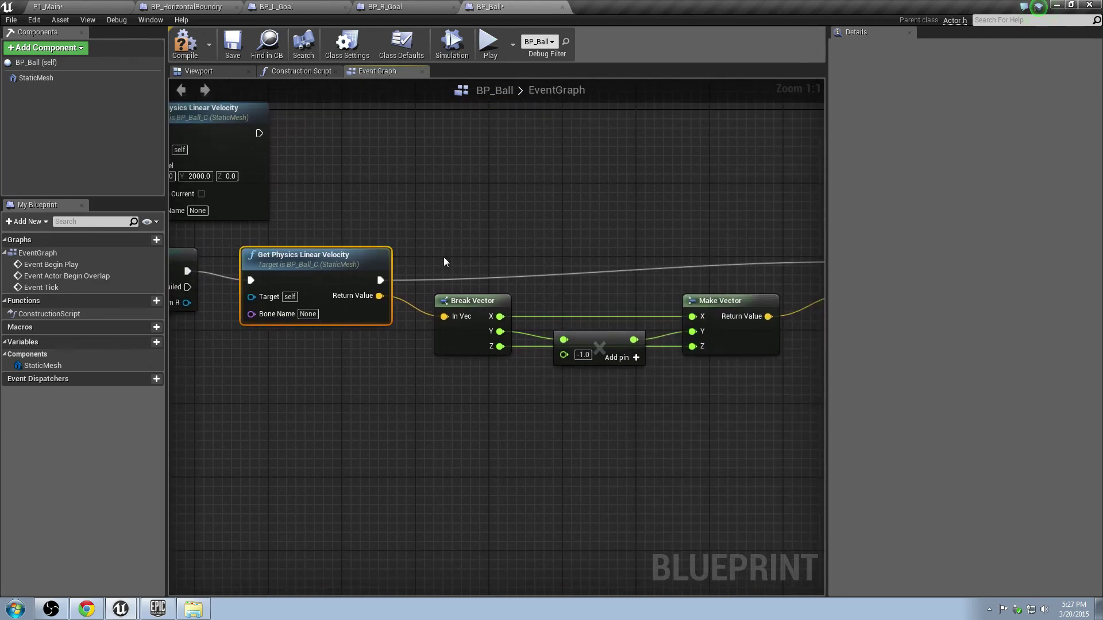
Raise the multiply node slightly so it lines up with the Y pins of Break Vector and Make Vector, and save BP_Ball
right_drag(498, 261, 295, 214)
click(287, 258)
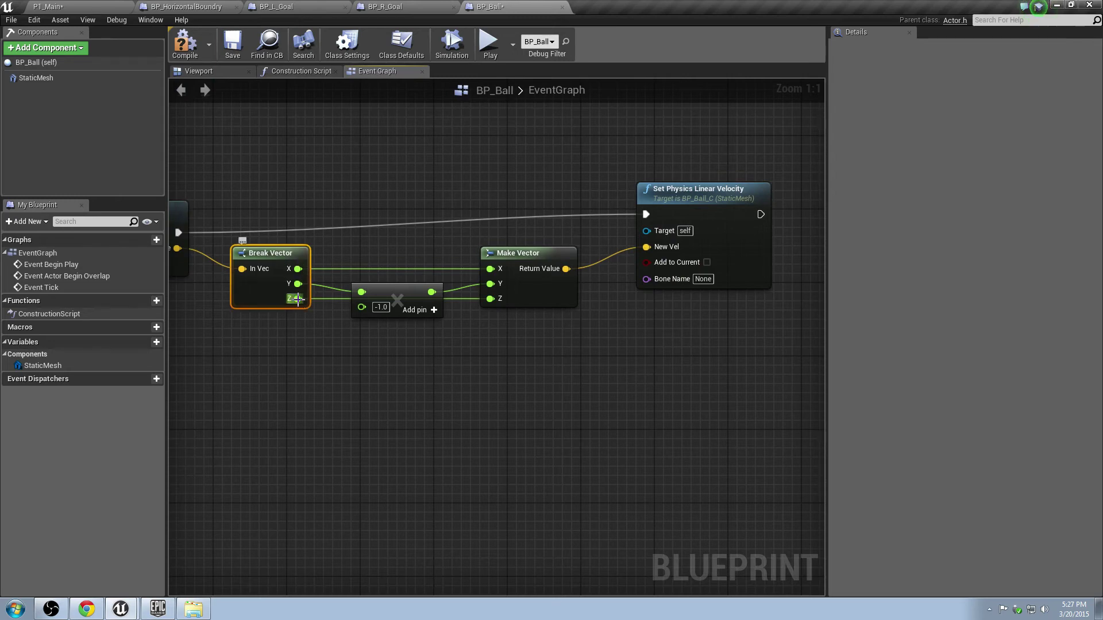
drag(393, 294, 386, 284)
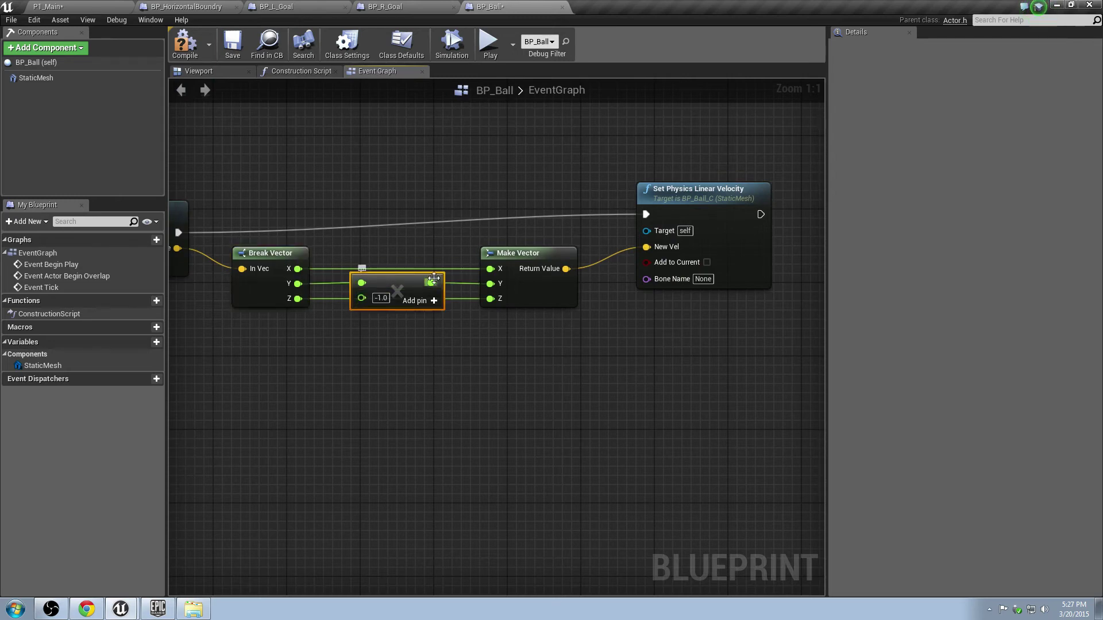
right_drag(491, 227, 356, 280)
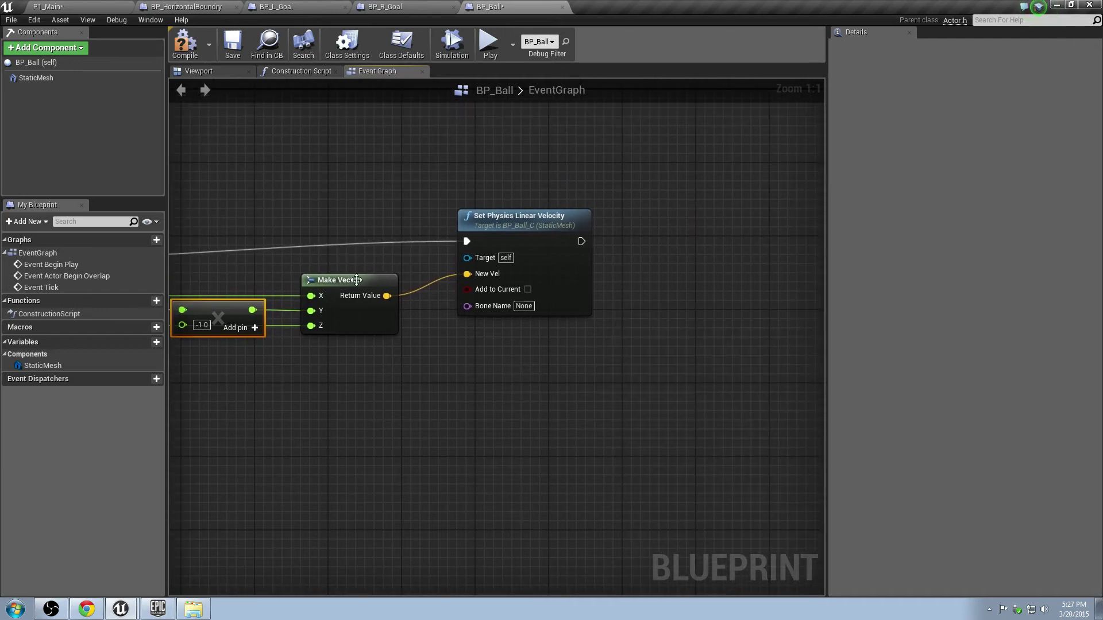
click(364, 281)
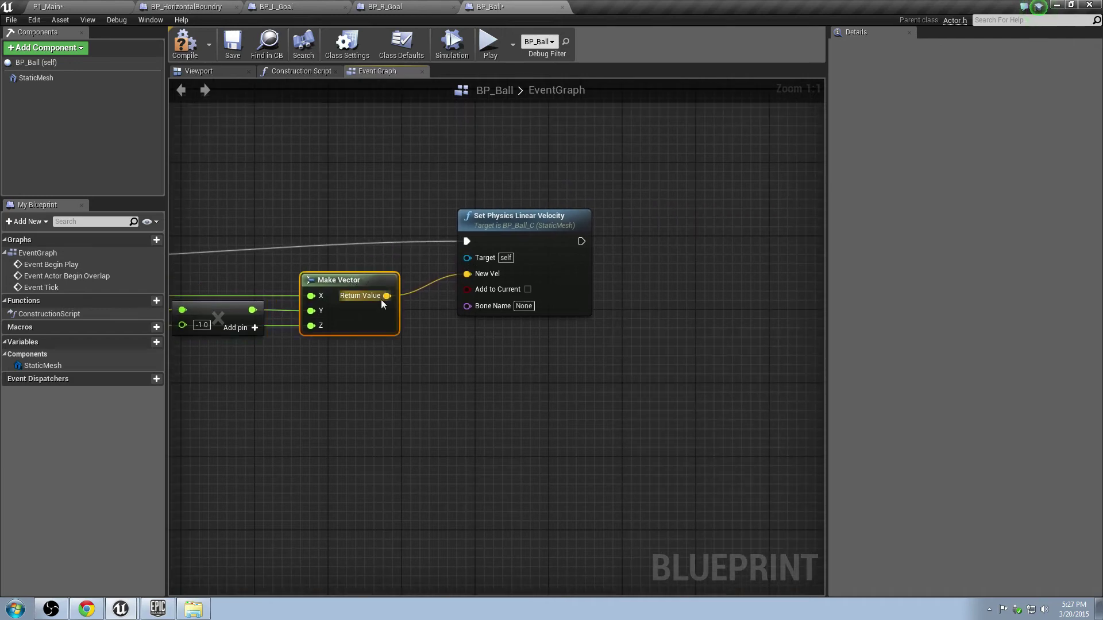
click(530, 222)
right_drag(320, 236, 697, 211)
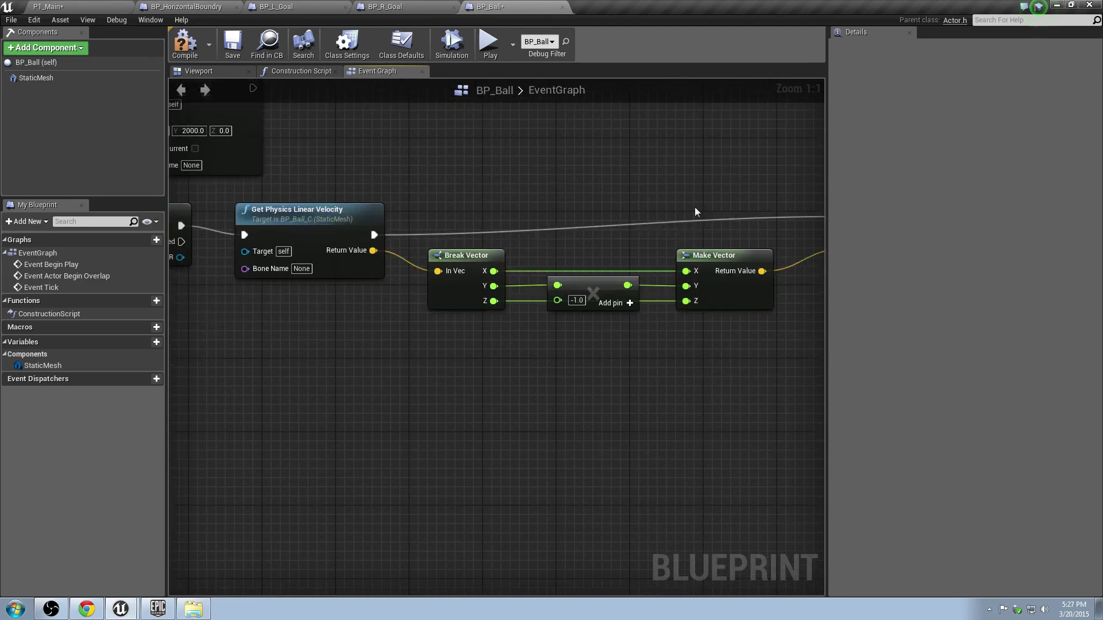
click(231, 43)
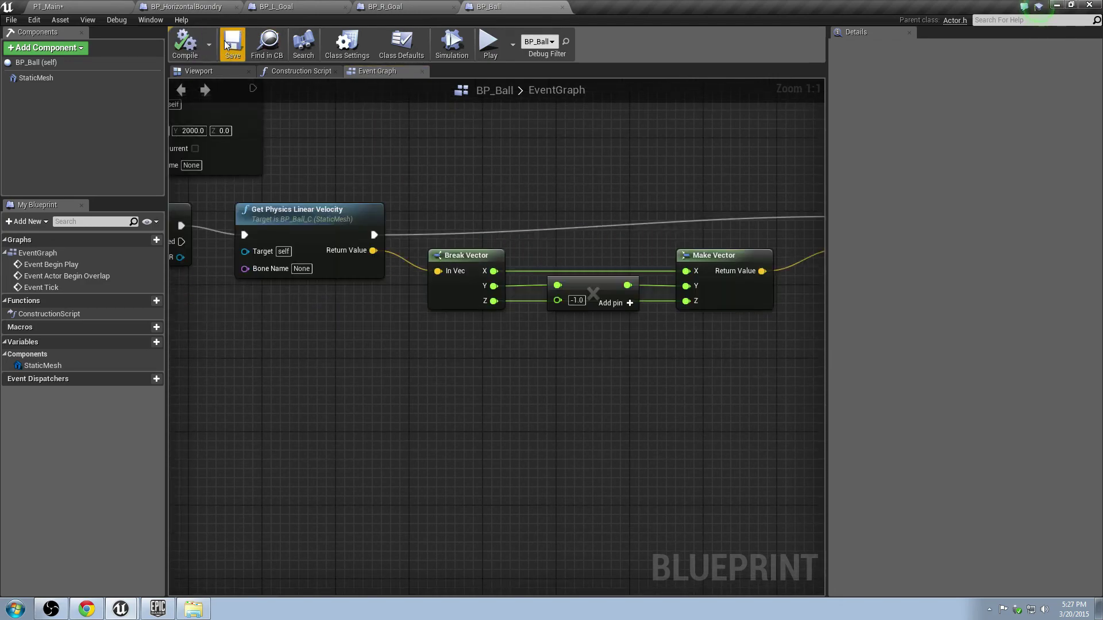
Switch to the PT_Main level and play-test it twice, moving the right paddle up and down against the ball
click(48, 6)
click(532, 44)
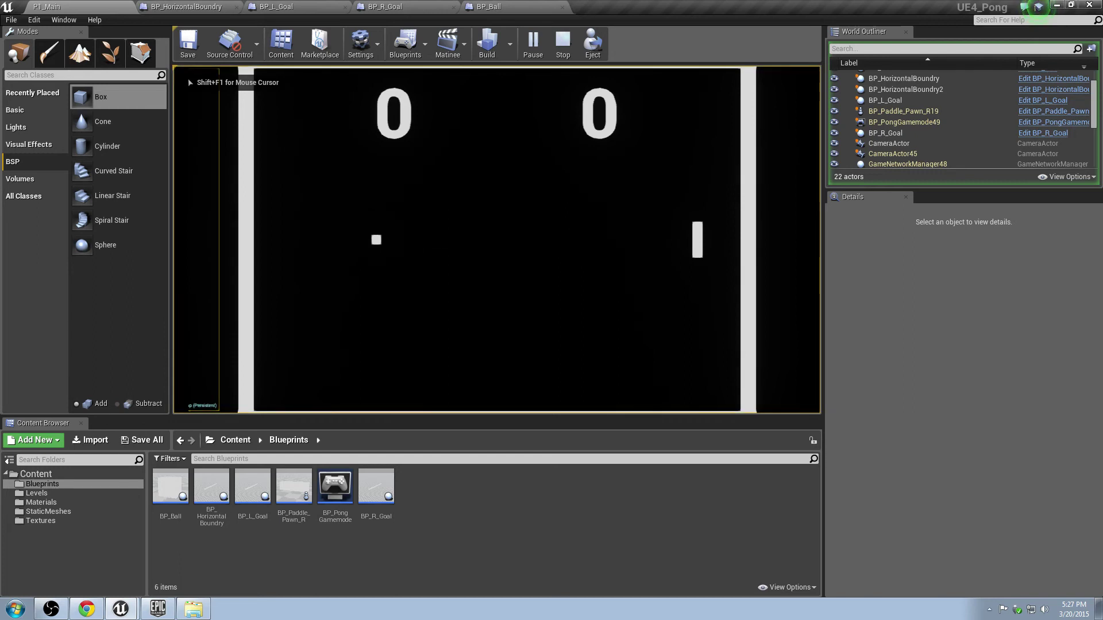
key(Escape)
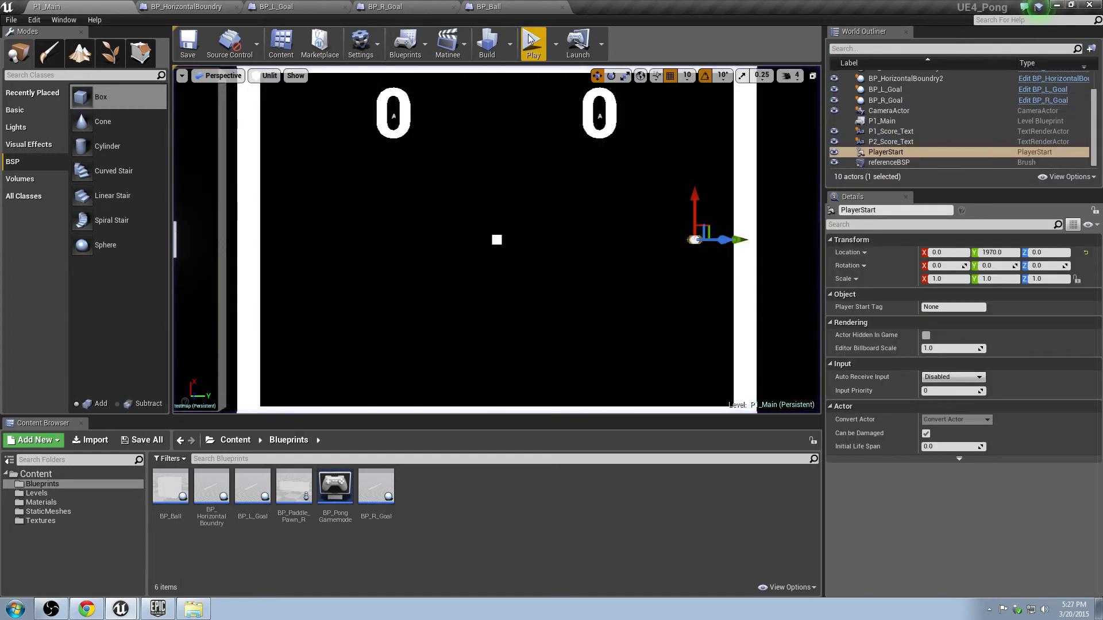
click(529, 40)
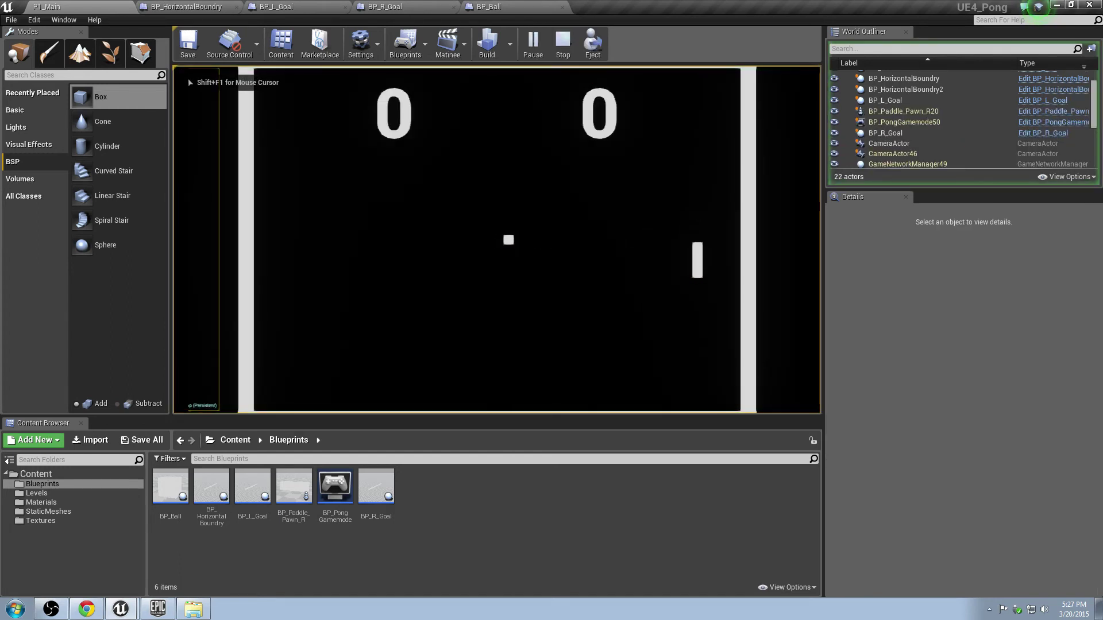
key(Up)
key(Down)
key(Up)
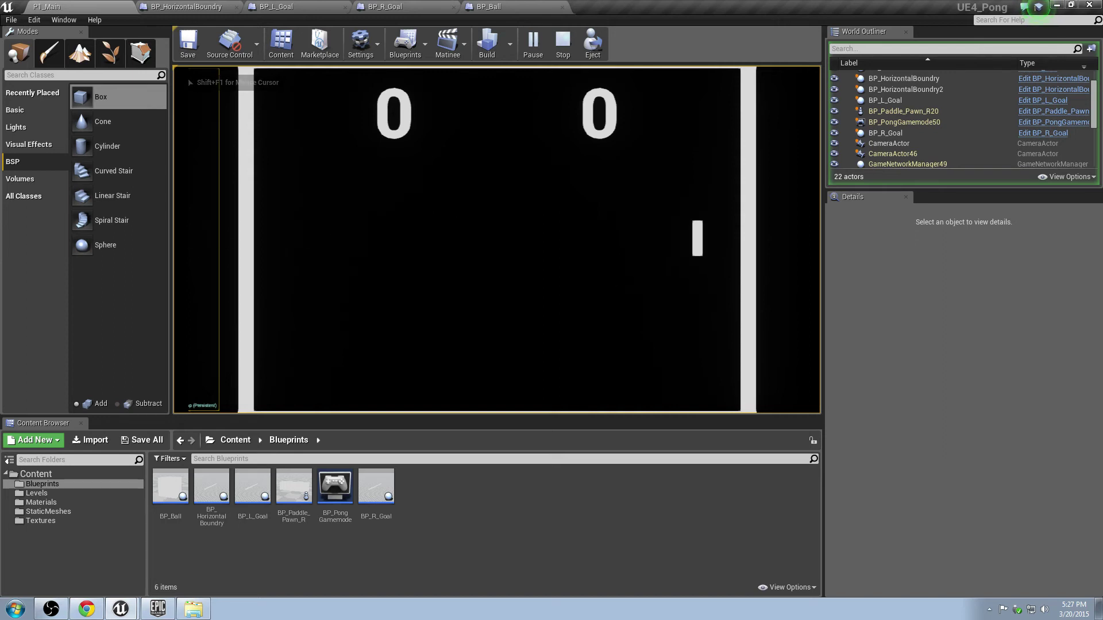
key(Escape)
Restart the play session three more times to check how the ball reacts when it meets the right paddle
click(531, 41)
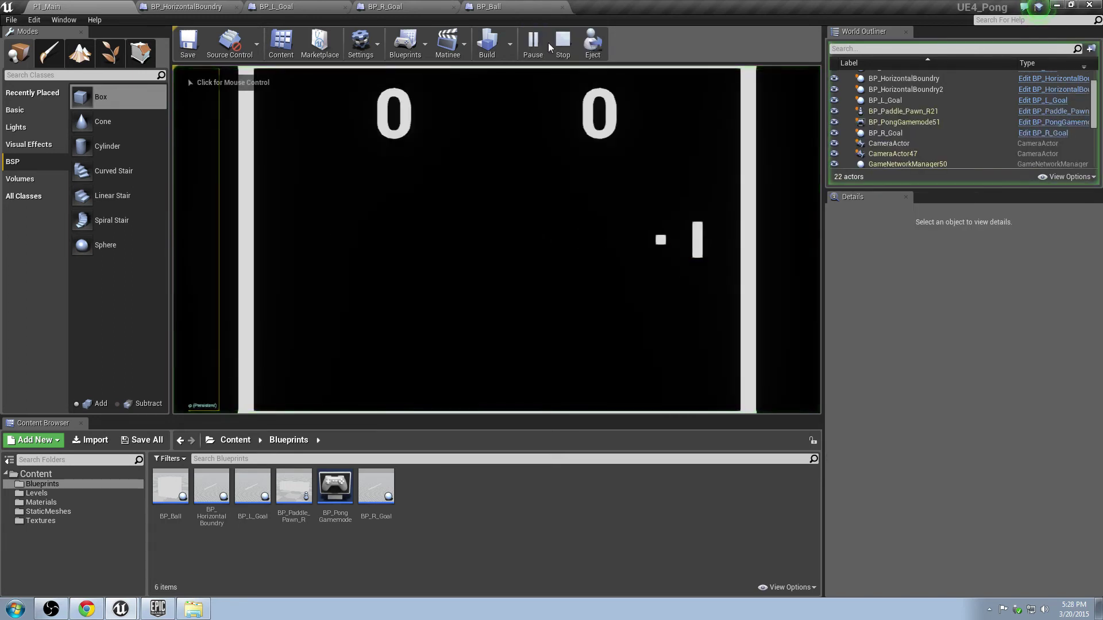
key(Escape)
click(542, 40)
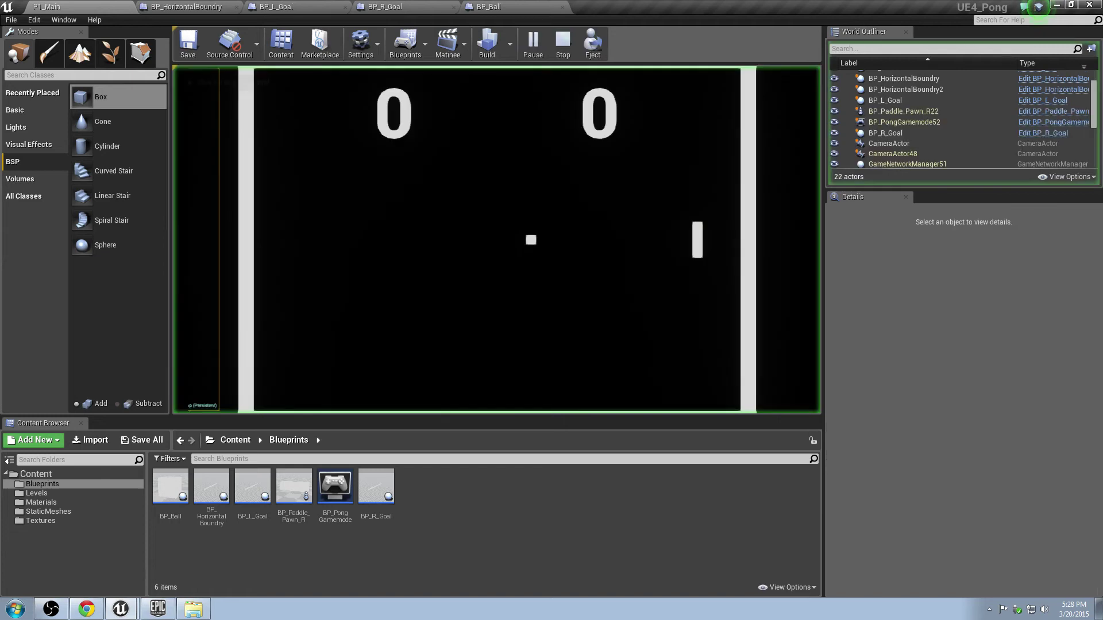
key(Down)
key(Escape)
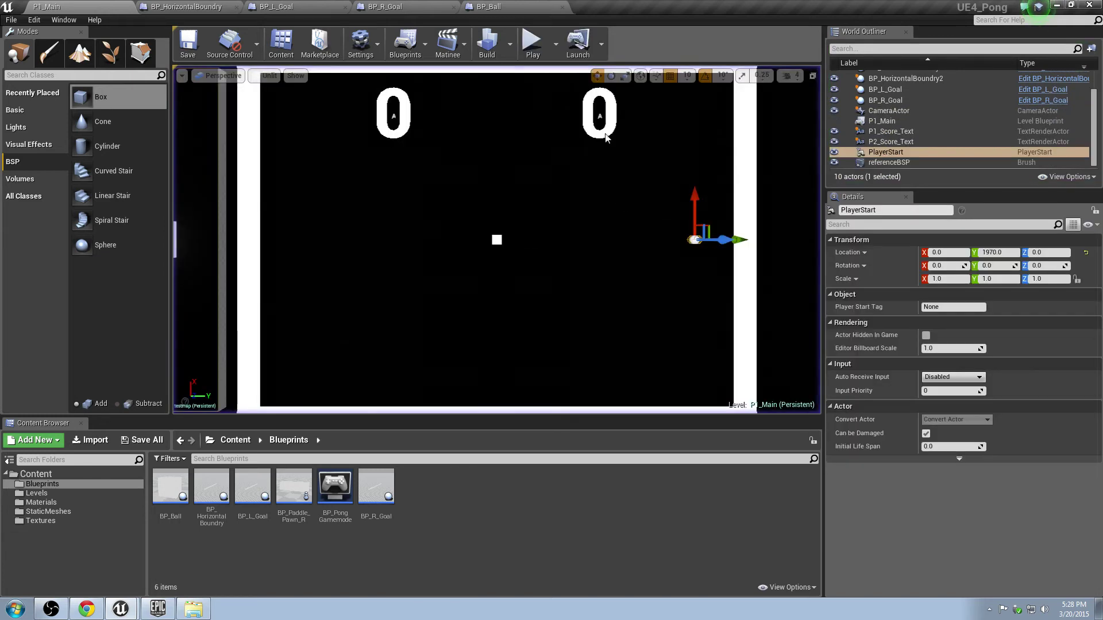
click(532, 48)
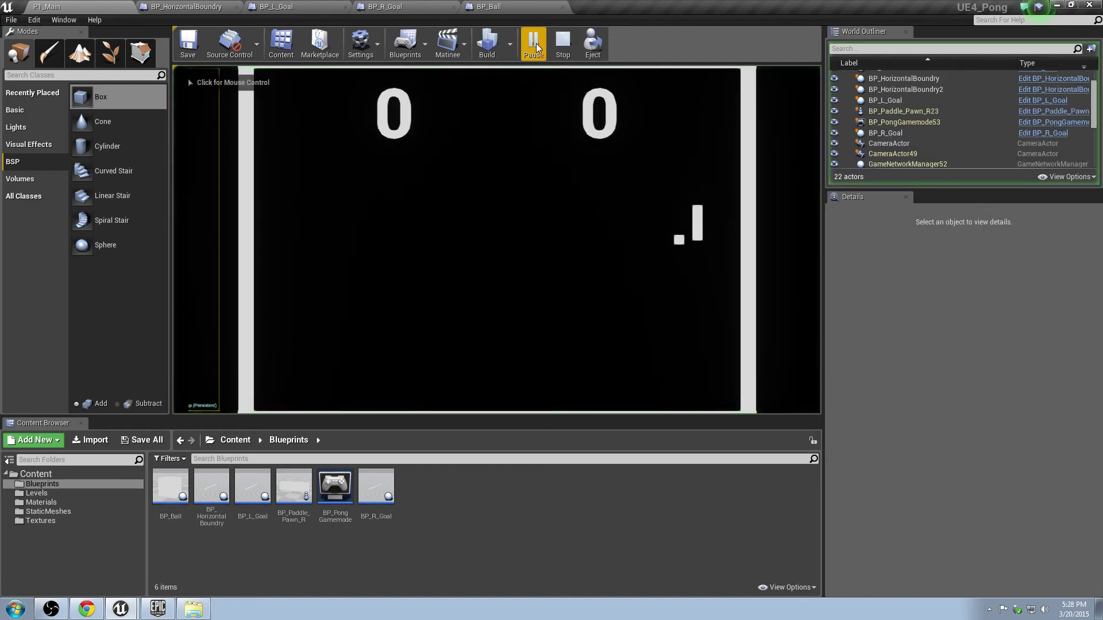
click(563, 45)
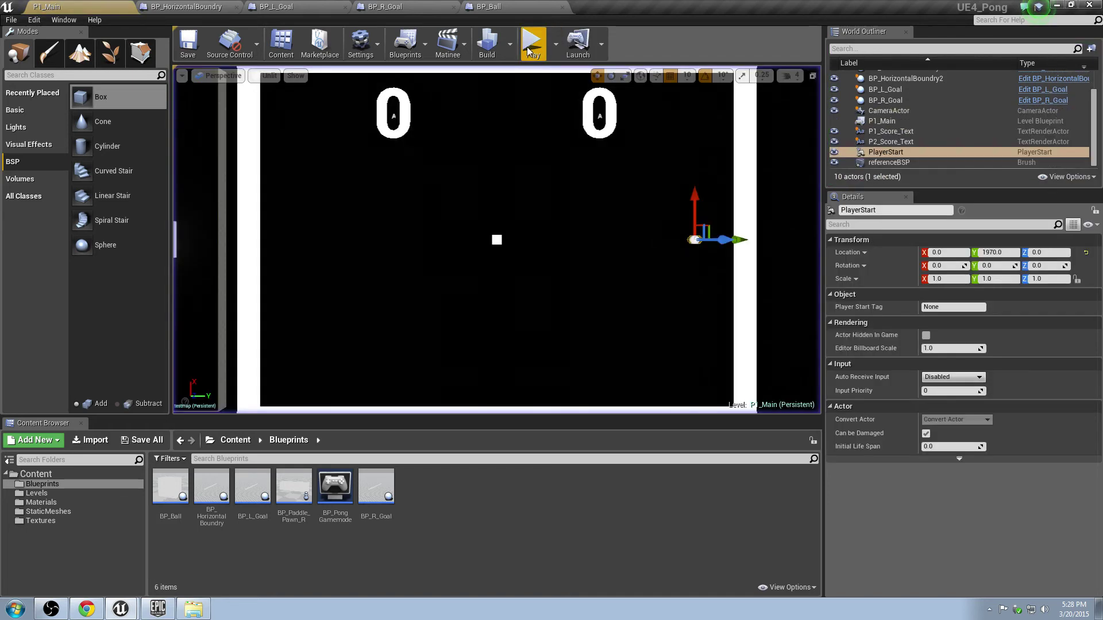
Play the level once more and move the right paddle repeatedly up and down to check its motion
click(533, 45)
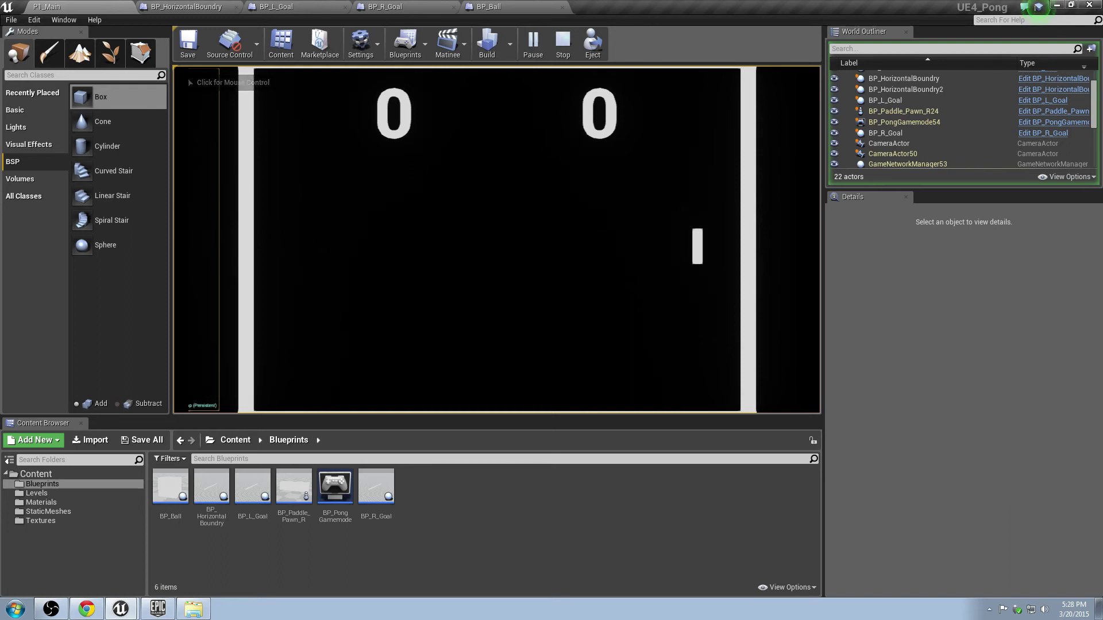
key(Down)
key(Up)
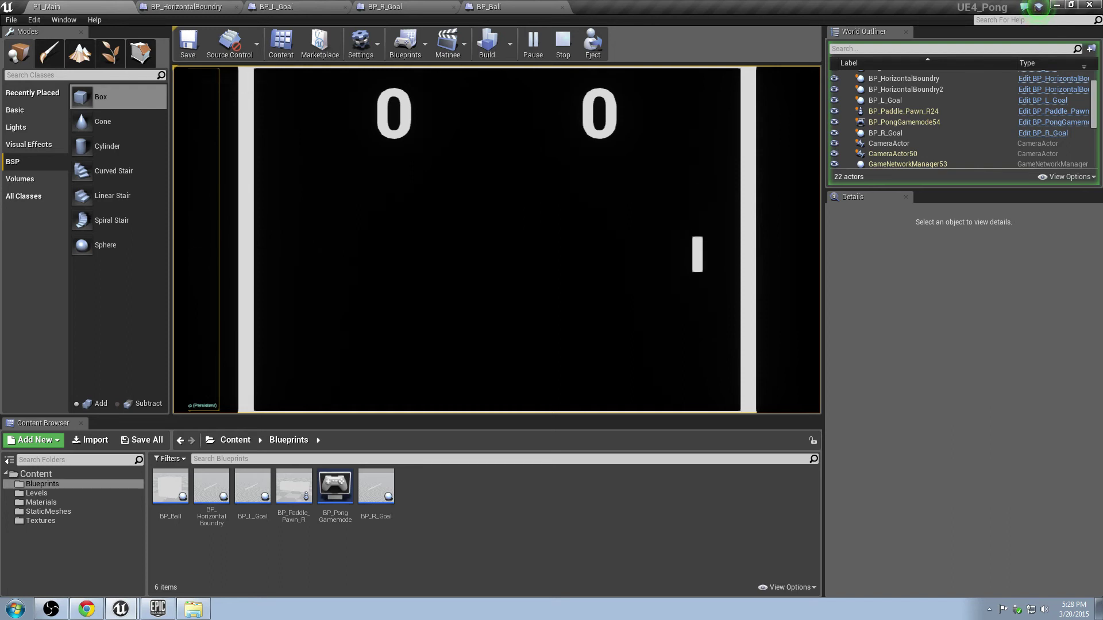
key(Down)
key(Up)
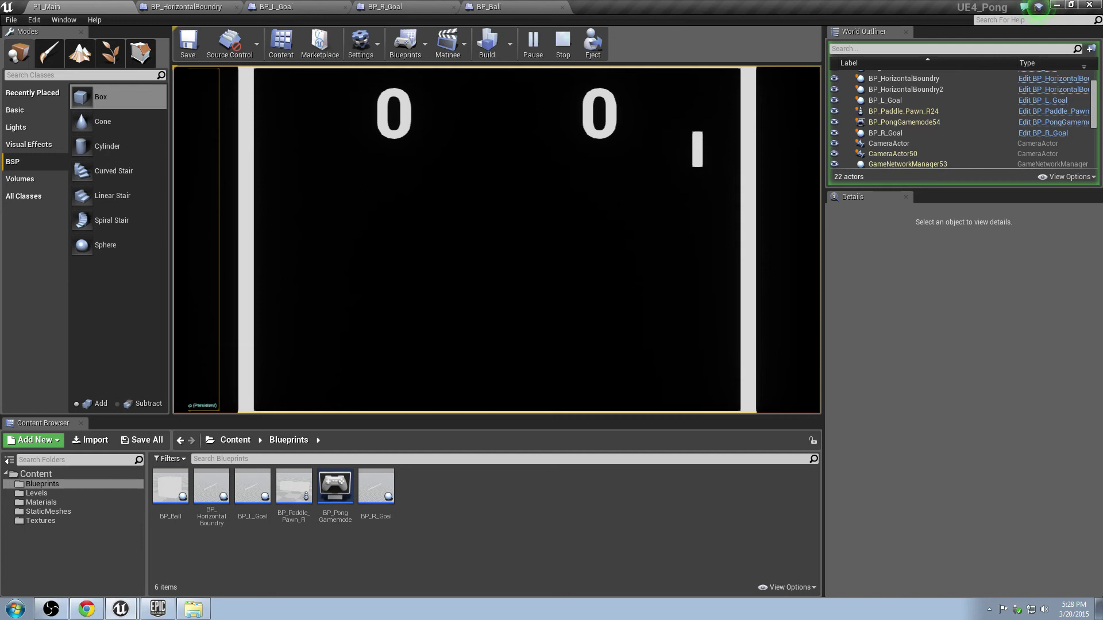
key(Down)
key(Up)
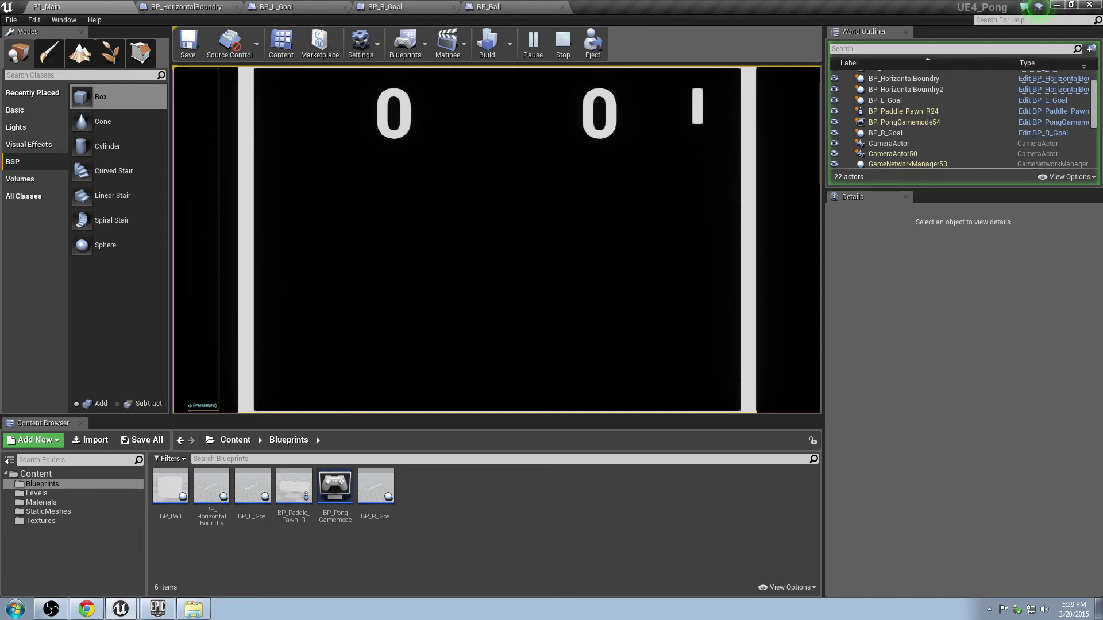
key(Down)
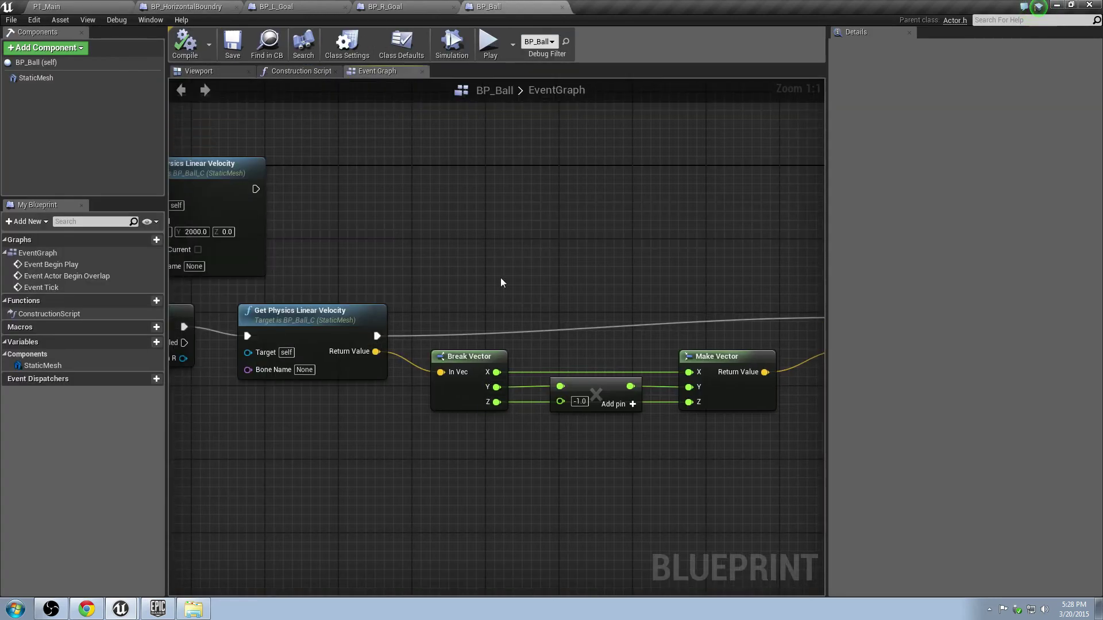
In BP_Ball's event graph, move the nodes from Get Physics Linear Velocity to the final Set Physics Linear Velocity together to the right, away from the paddle cast
scroll(501, 281, down, 2)
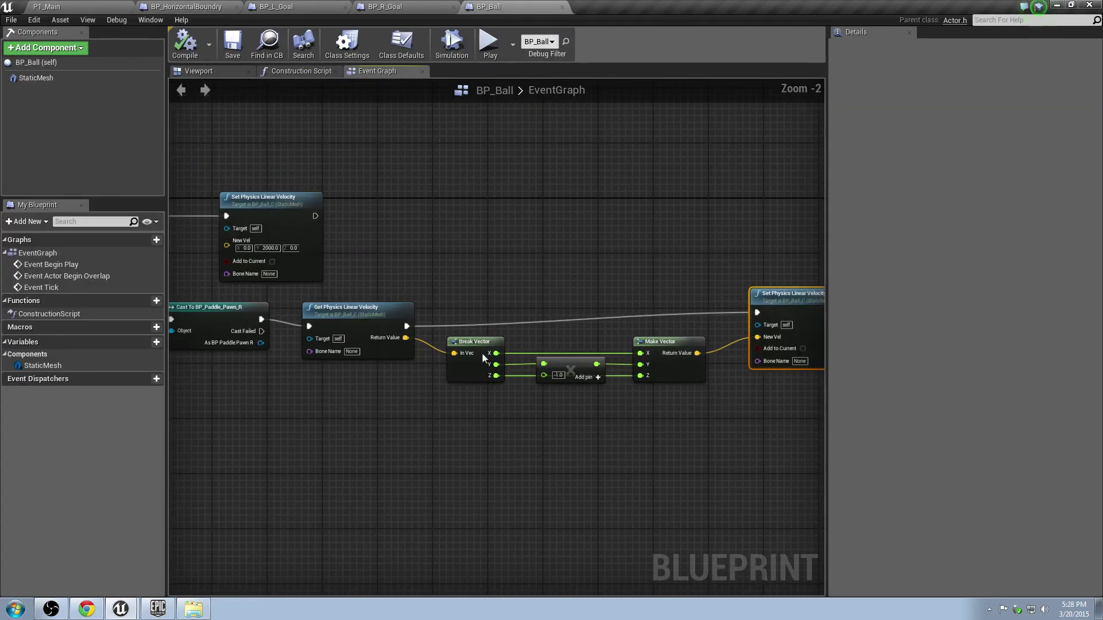
right_drag(704, 350, 507, 251)
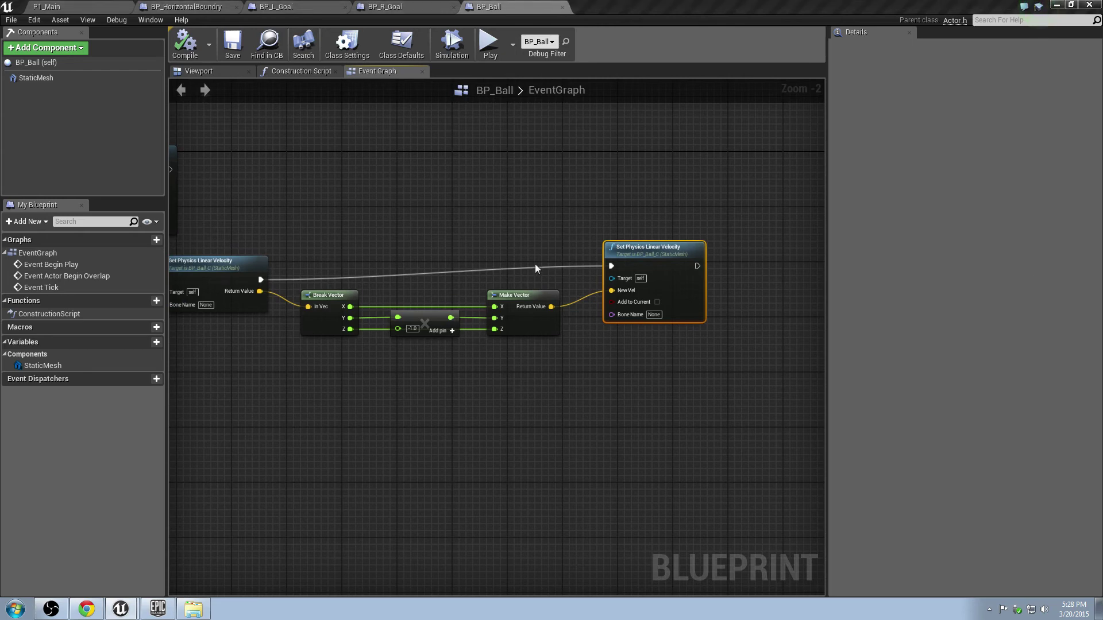
right_drag(535, 263, 643, 260)
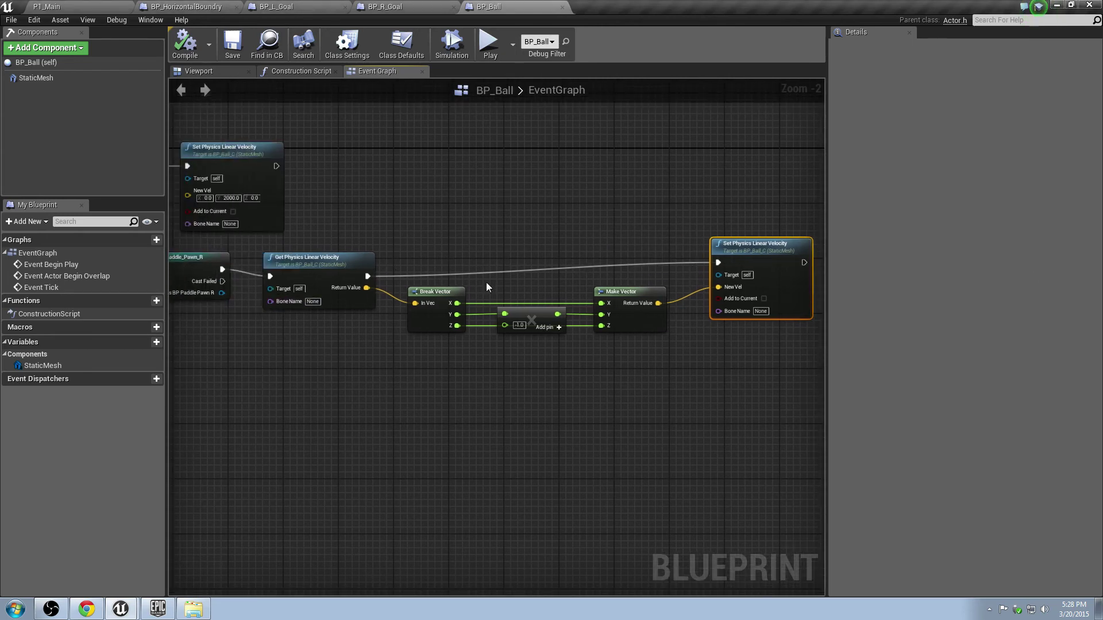
right_drag(486, 282, 402, 293)
scroll(405, 287, down, 2)
drag(575, 387, 307, 244)
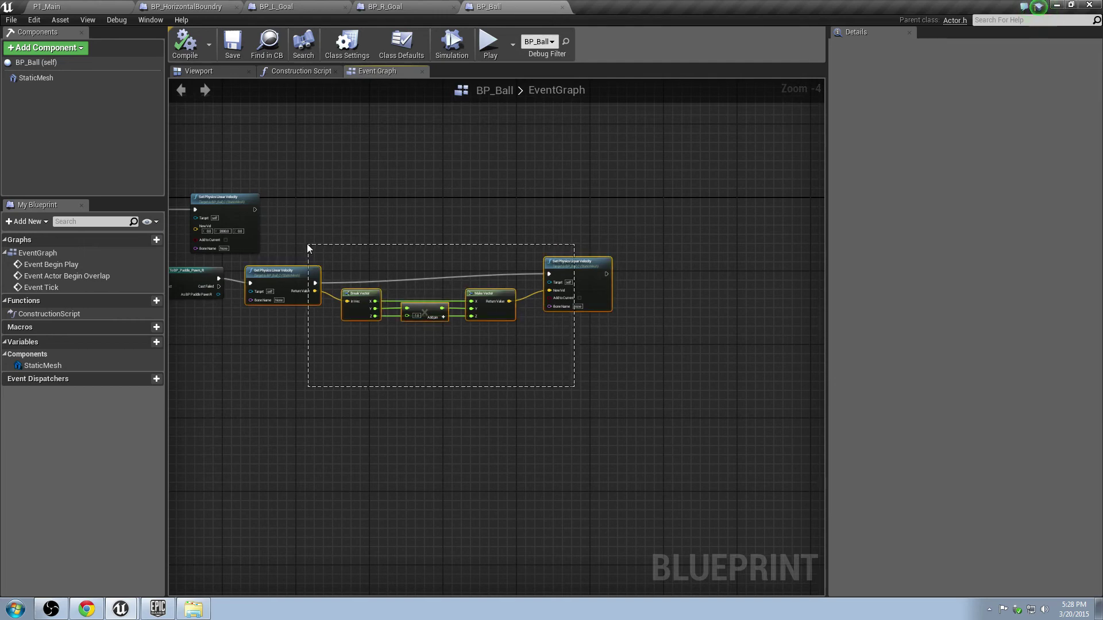
right_drag(280, 261, 315, 258)
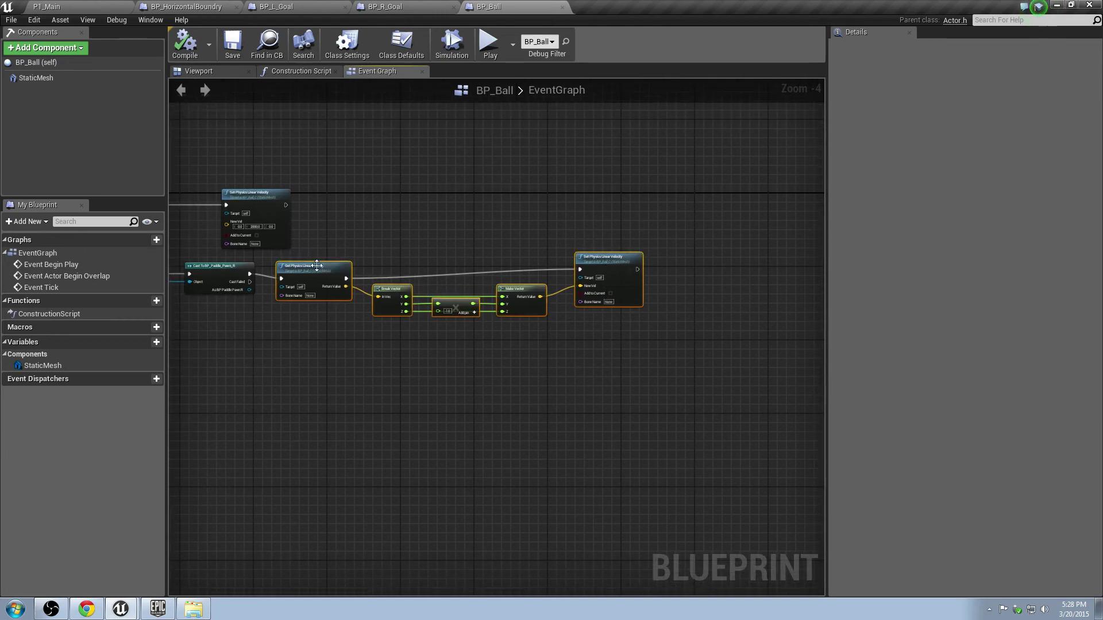
drag(317, 265, 388, 266)
Move Event Begin Play and its Set Physics Linear Velocity node together upward, away from the overlap chain
right_drag(172, 212, 393, 267)
drag(303, 219, 517, 285)
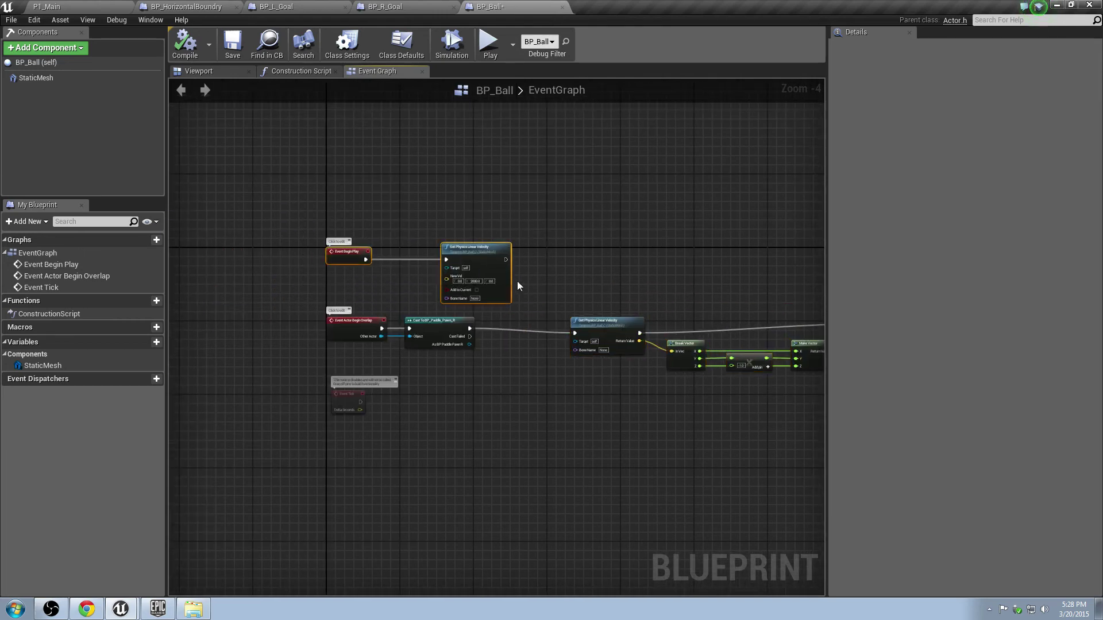
drag(475, 248, 473, 198)
Shift the ball's velocity nodes further right to widen the gap after the paddle cast
right_drag(642, 268, 399, 204)
drag(315, 203, 655, 313)
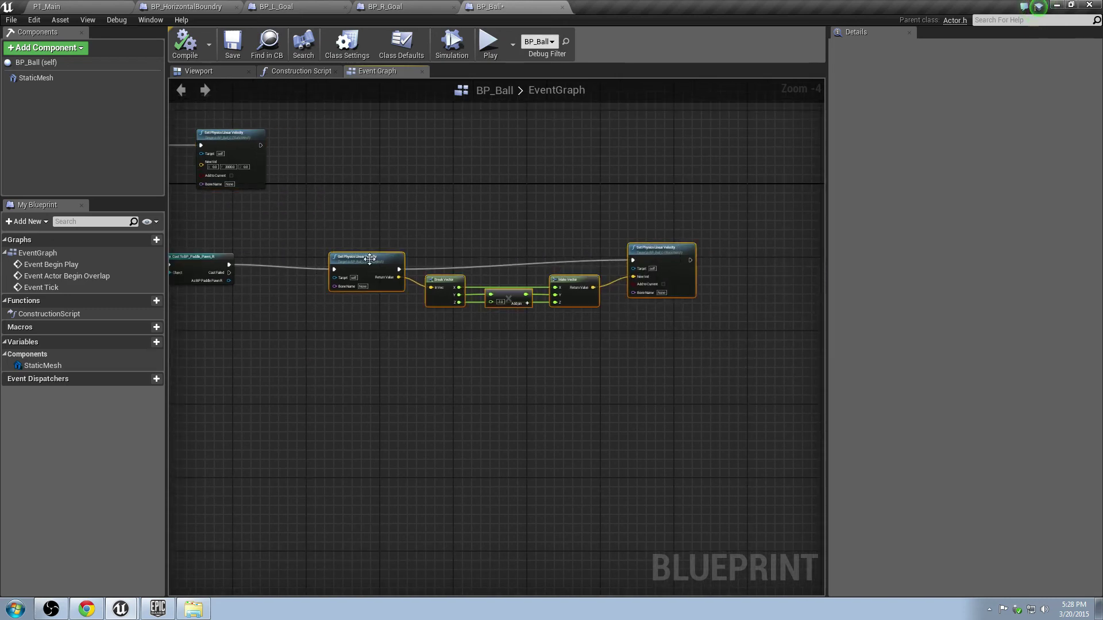
drag(370, 259, 405, 259)
Add a Get Physics Linear Velocity (Paddle_Mesh) node after the paddle cast and connect As BP Paddle Pawn R to its Target
scroll(396, 253, up, 4)
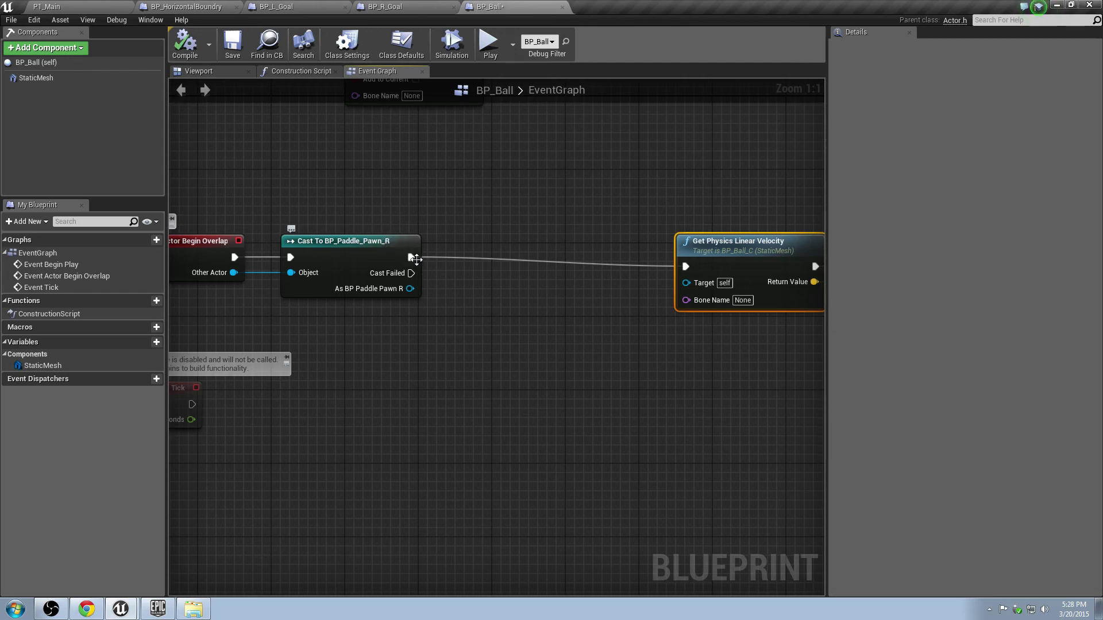
drag(410, 257, 461, 257)
text(get)
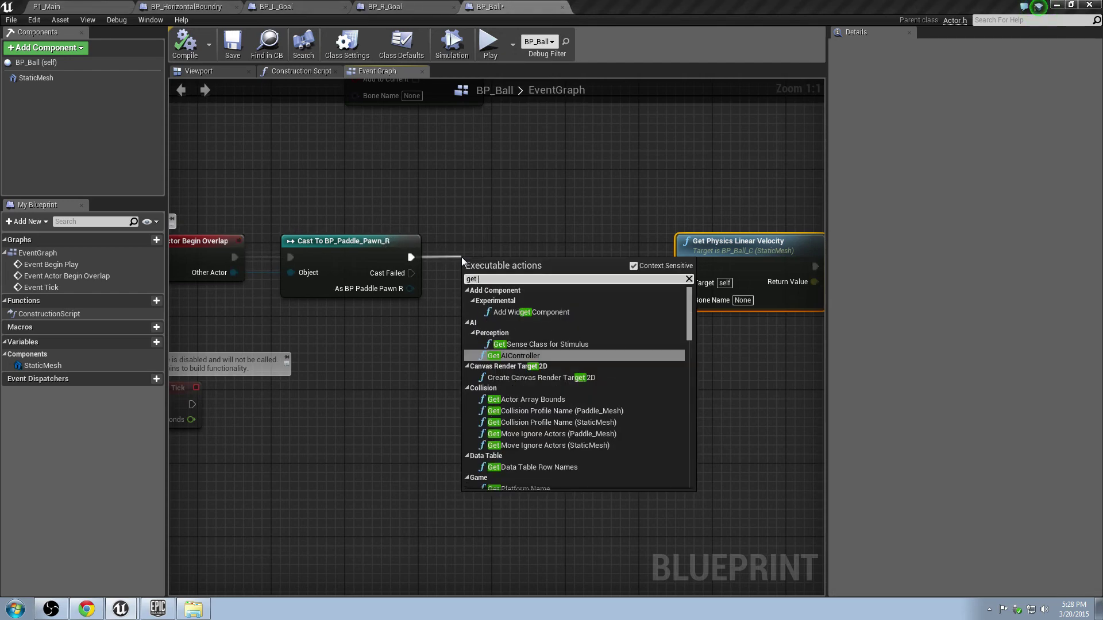
text( physic)
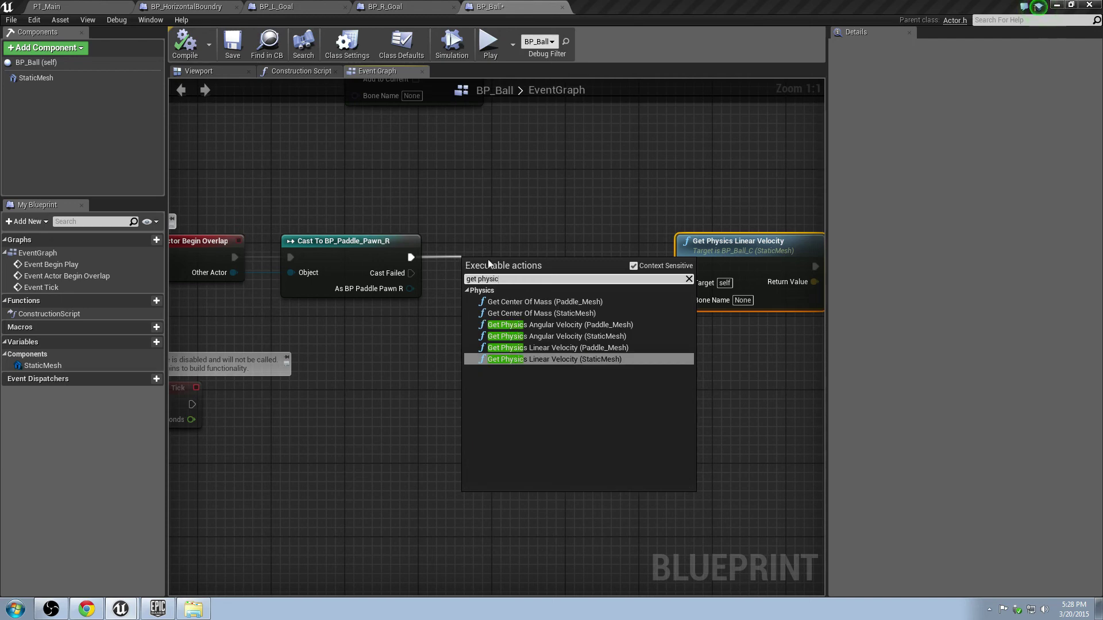
click(593, 348)
drag(462, 314, 462, 288)
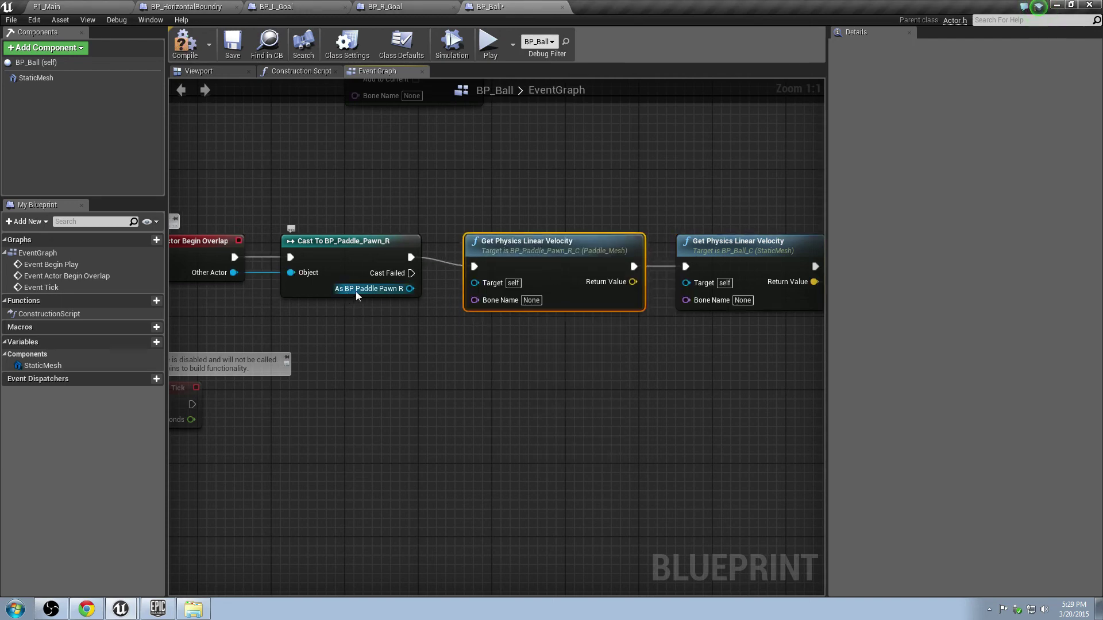
drag(410, 288, 475, 283)
Spread the two Get Physics Linear Velocity nodes apart and move the Break Vector through Set Physics Linear Velocity nodes further right
right_drag(589, 209, 404, 243)
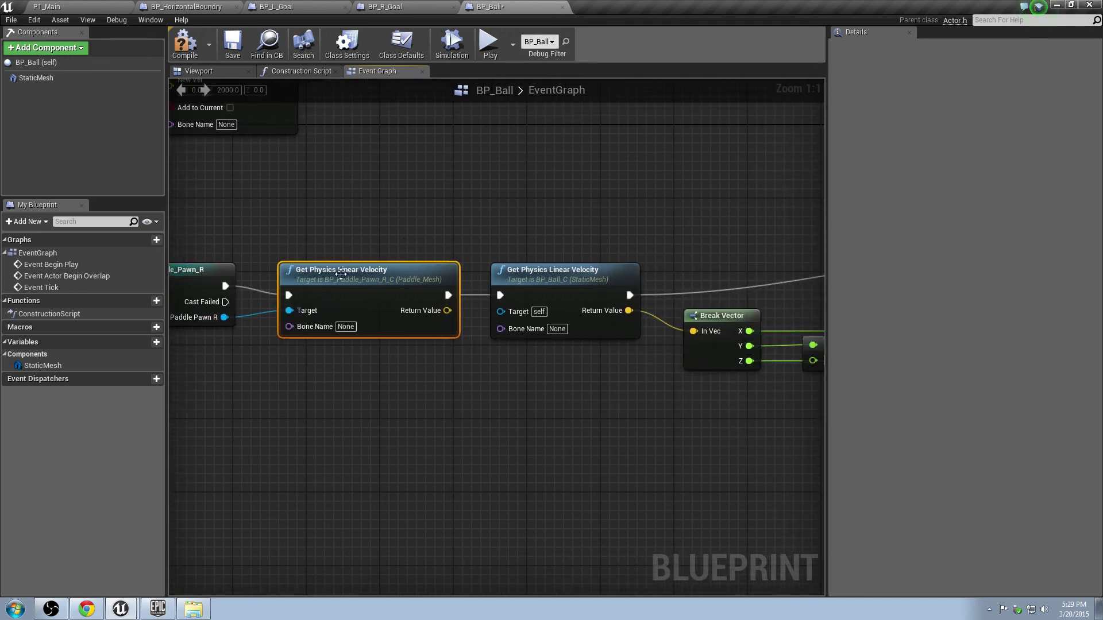
drag(341, 274, 321, 274)
drag(511, 268, 523, 267)
right_drag(583, 266, 401, 256)
scroll(537, 260, down, 4)
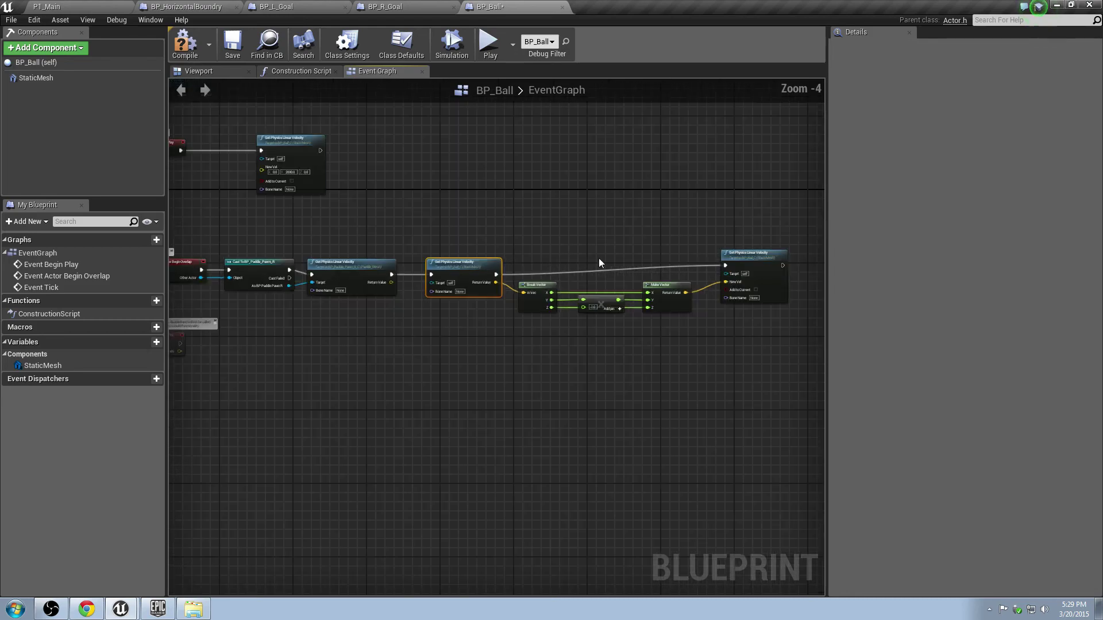
right_drag(599, 257, 476, 261)
drag(677, 378, 410, 221)
drag(409, 289, 436, 284)
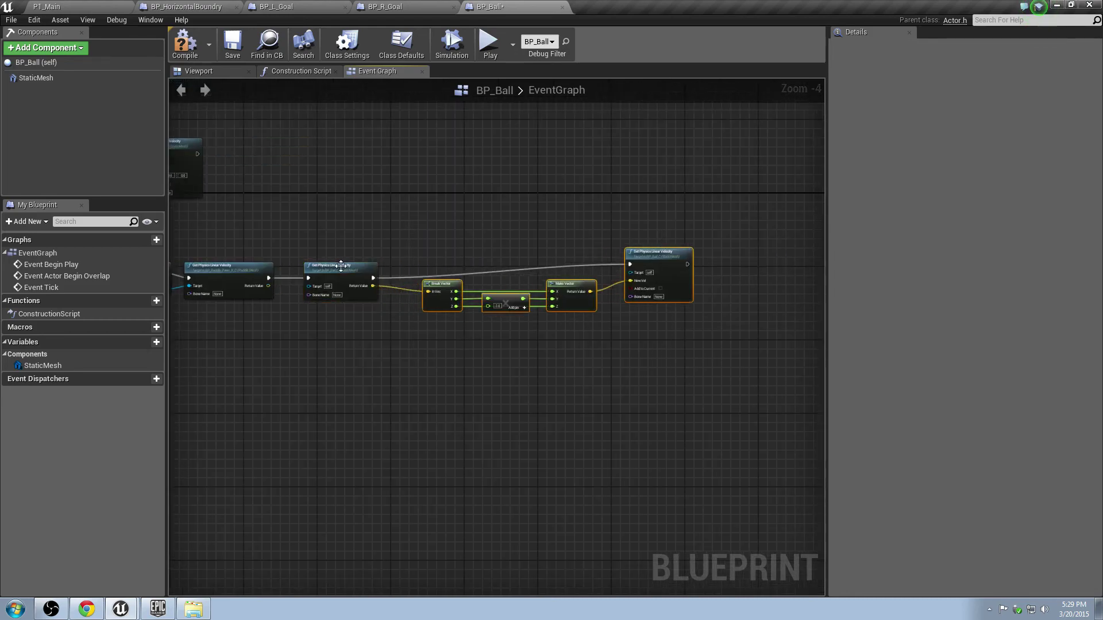
drag(340, 264, 353, 264)
Add a Break Vector node from the paddle velocity's Return Value, placed above the ball's Get Physics Linear Velocity node
scroll(310, 247, up, 4)
right_drag(309, 251, 474, 284)
drag(392, 356, 508, 233)
text(break)
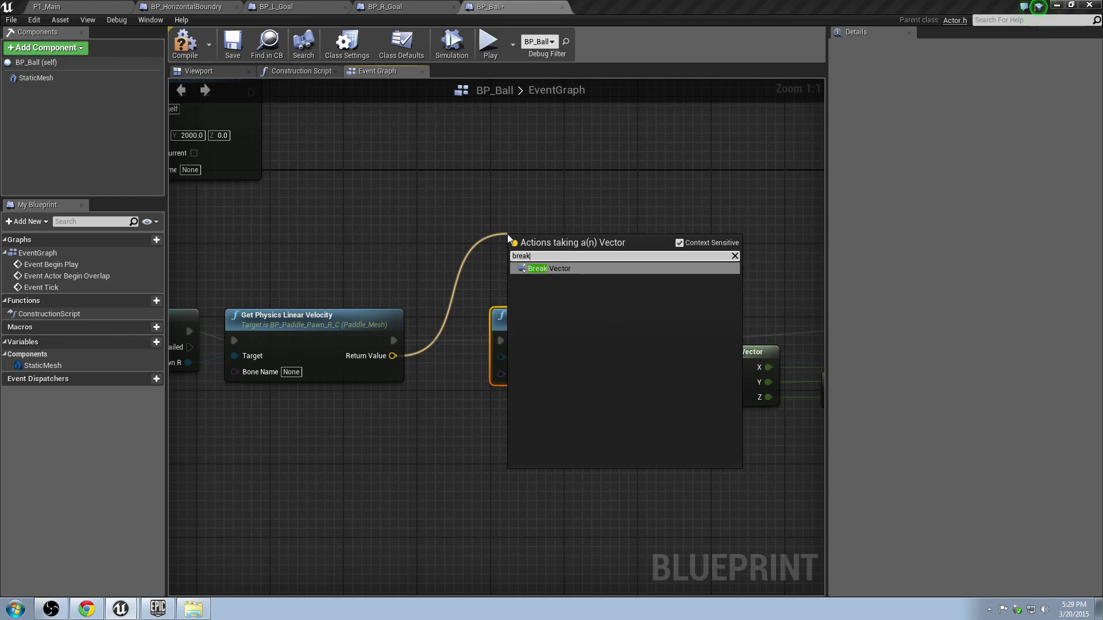
key(Return)
right_drag(508, 234, 317, 245)
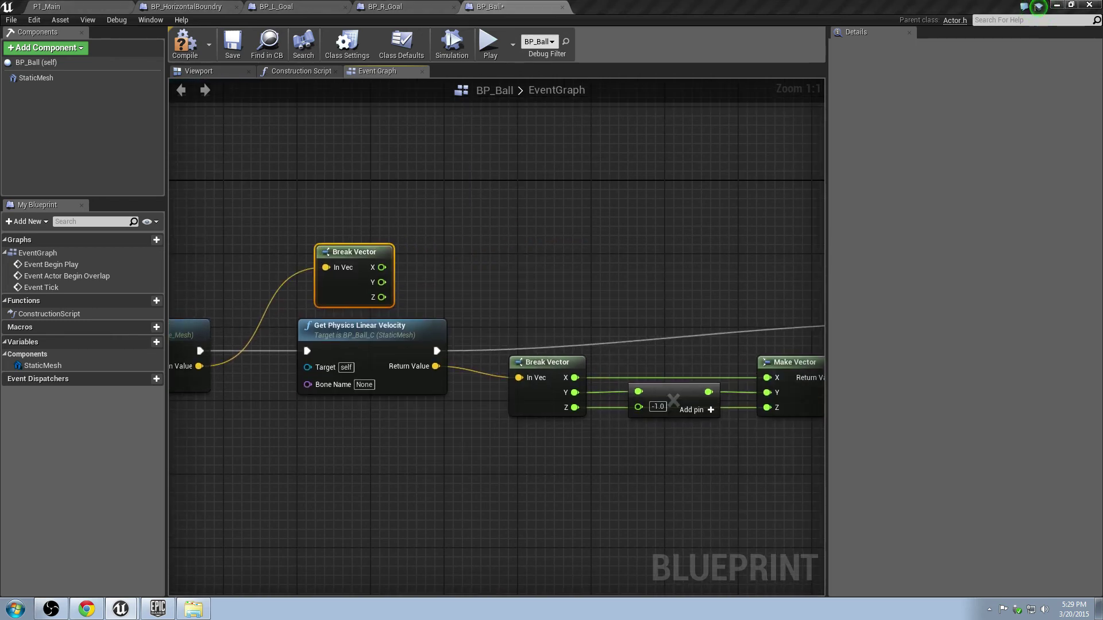
right_click(661, 327)
right_drag(581, 296, 627, 305)
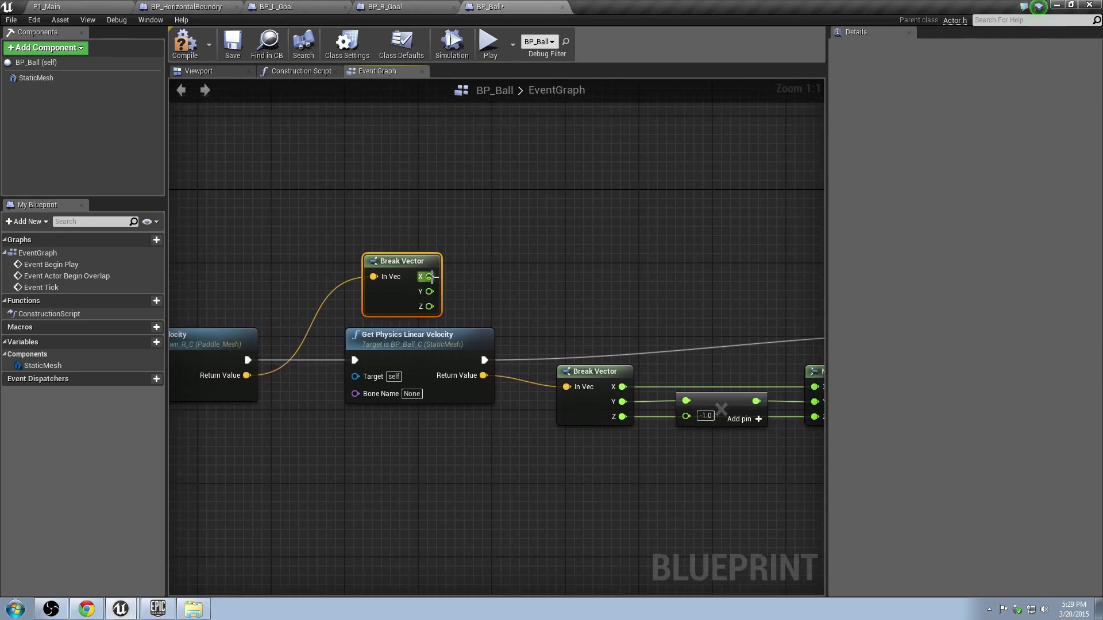
drag(431, 277, 487, 275)
key(Escape)
Disconnect the ball's Break Vector X from the Make Vector node and connect the paddle's Break Vector X to Make Vector's X input instead
right_drag(680, 408, 487, 322)
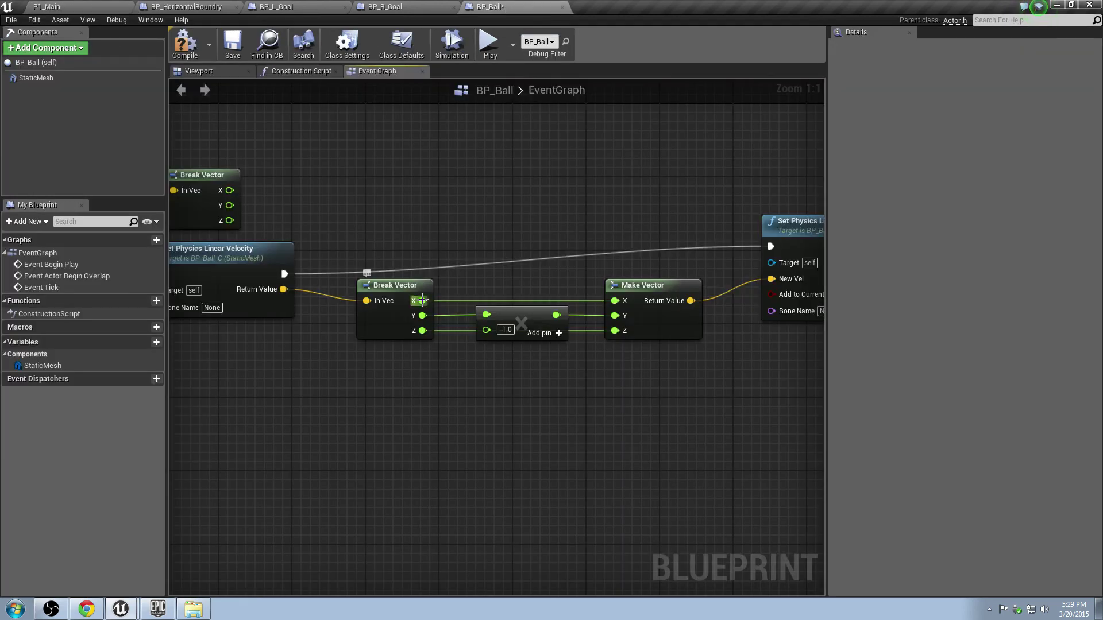
alt+click(422, 301)
right_drag(390, 204, 451, 236)
right_drag(243, 216, 483, 189)
right_drag(325, 263, 310, 247)
drag(300, 244, 512, 238)
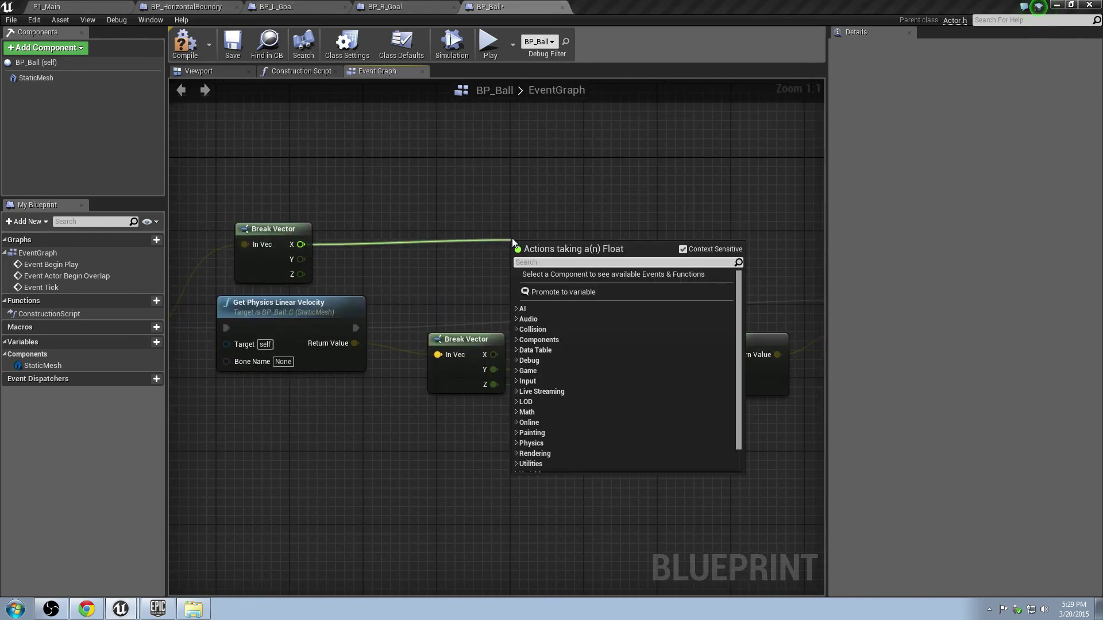
key(Escape)
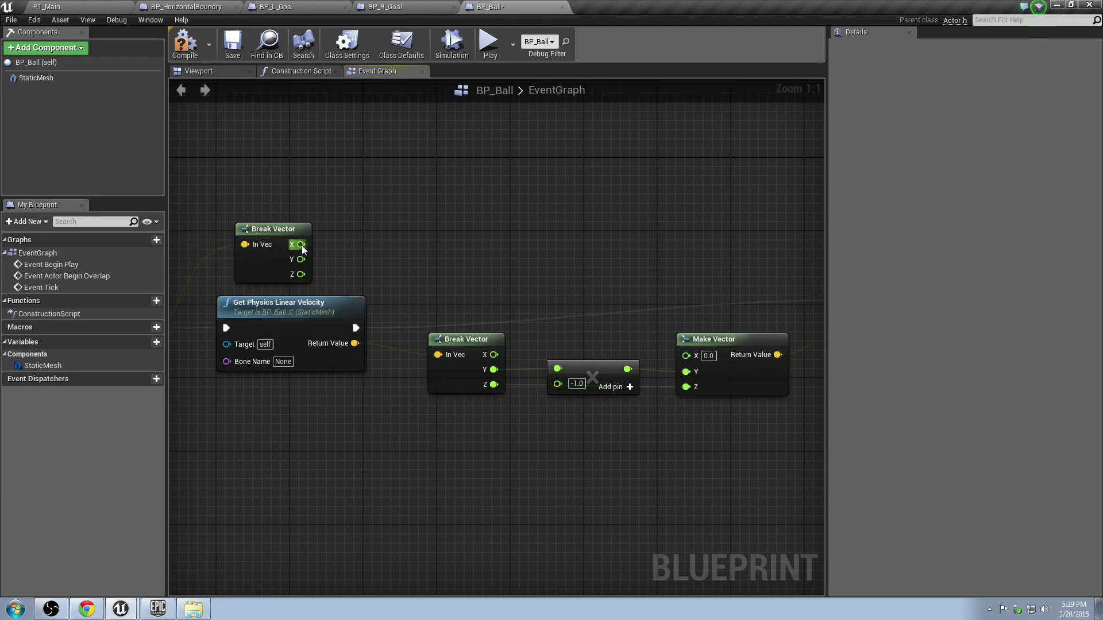
drag(301, 244, 690, 357)
Compile and save the BP_Ball blueprint
right_drag(613, 279, 744, 266)
scroll(615, 265, down, 6)
scroll(615, 266, up, 4)
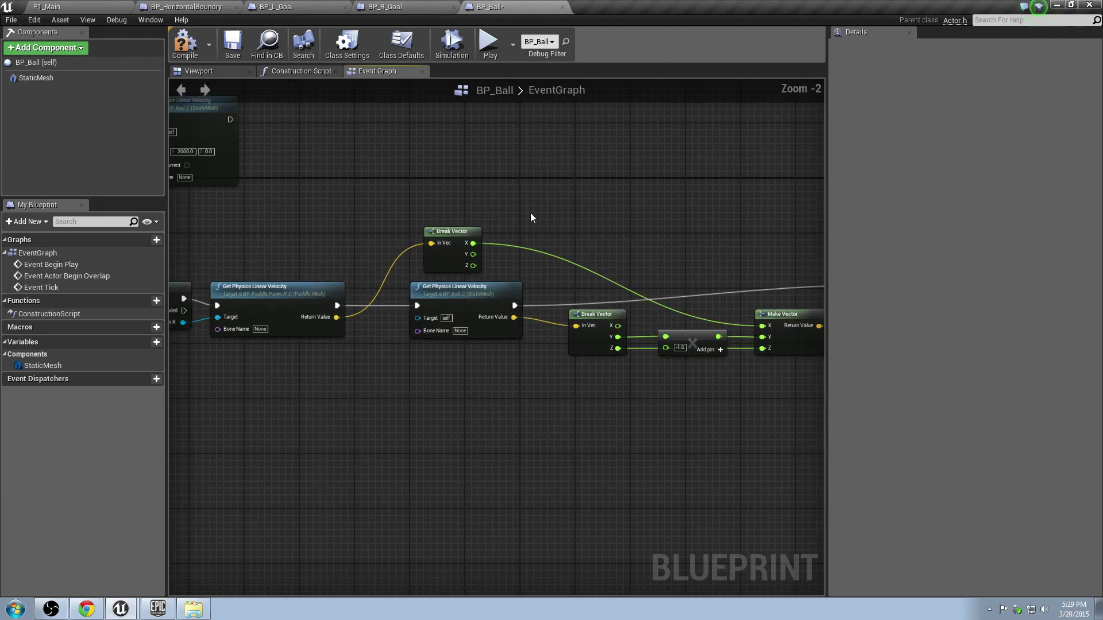
click(185, 46)
click(231, 46)
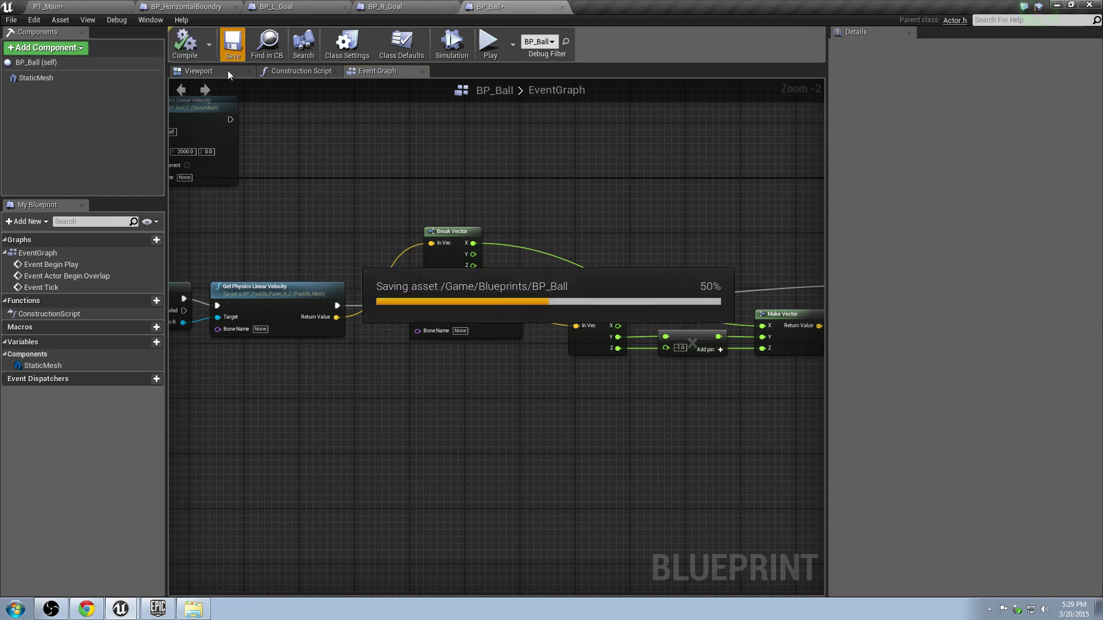
Play-test the P1_Main level several times, moving the right paddle to check how the ball rebounds from it
click(47, 6)
click(533, 44)
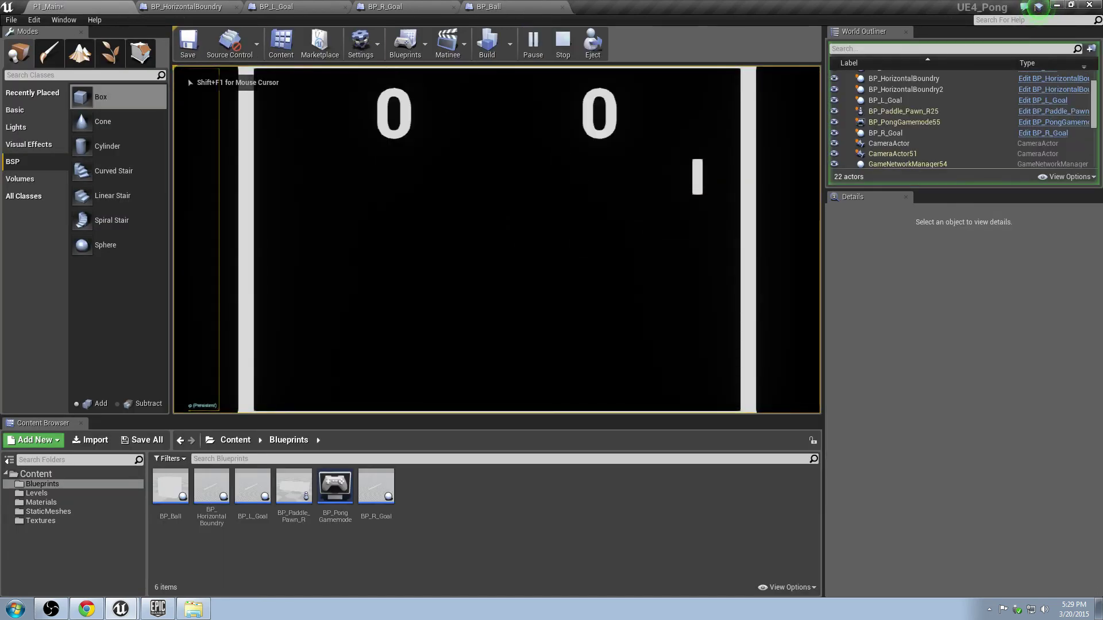
key(Escape)
click(544, 45)
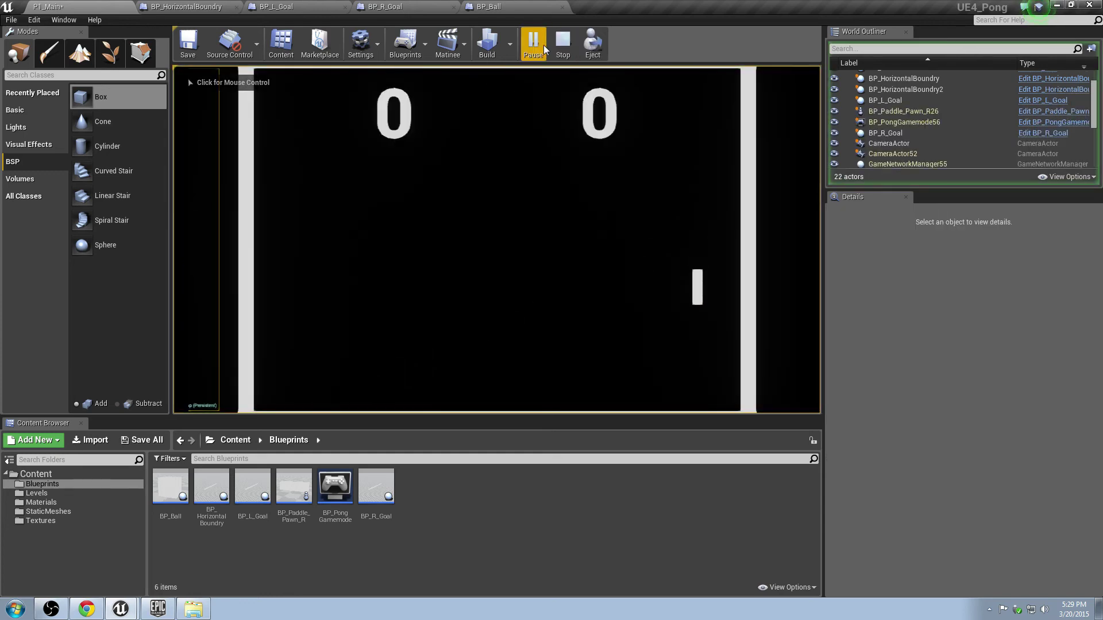
click(560, 46)
click(542, 43)
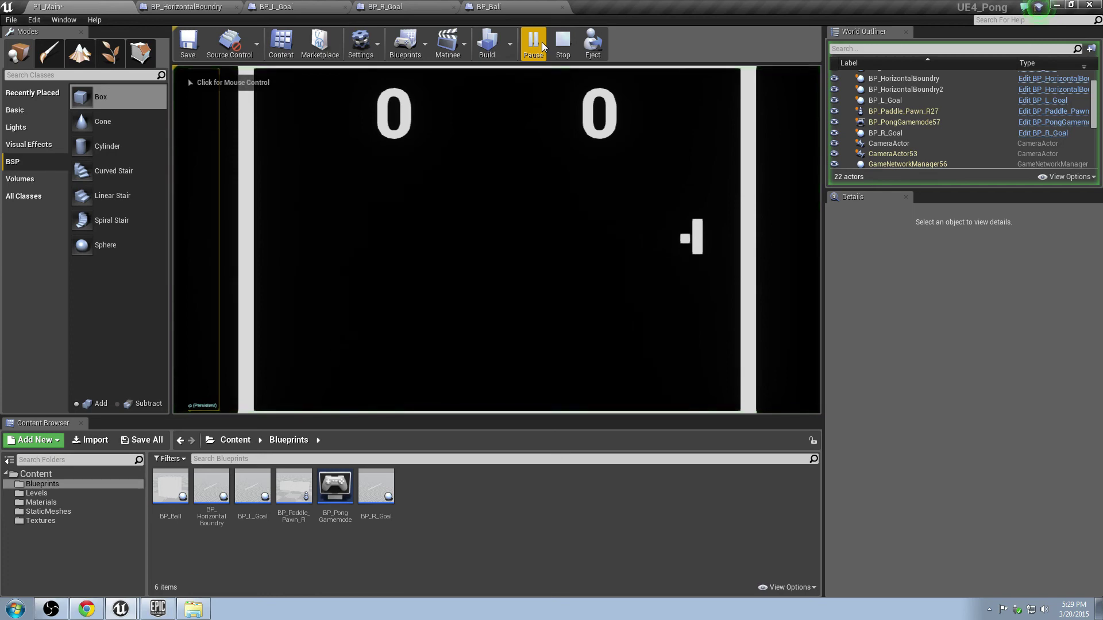
key(Escape)
click(542, 42)
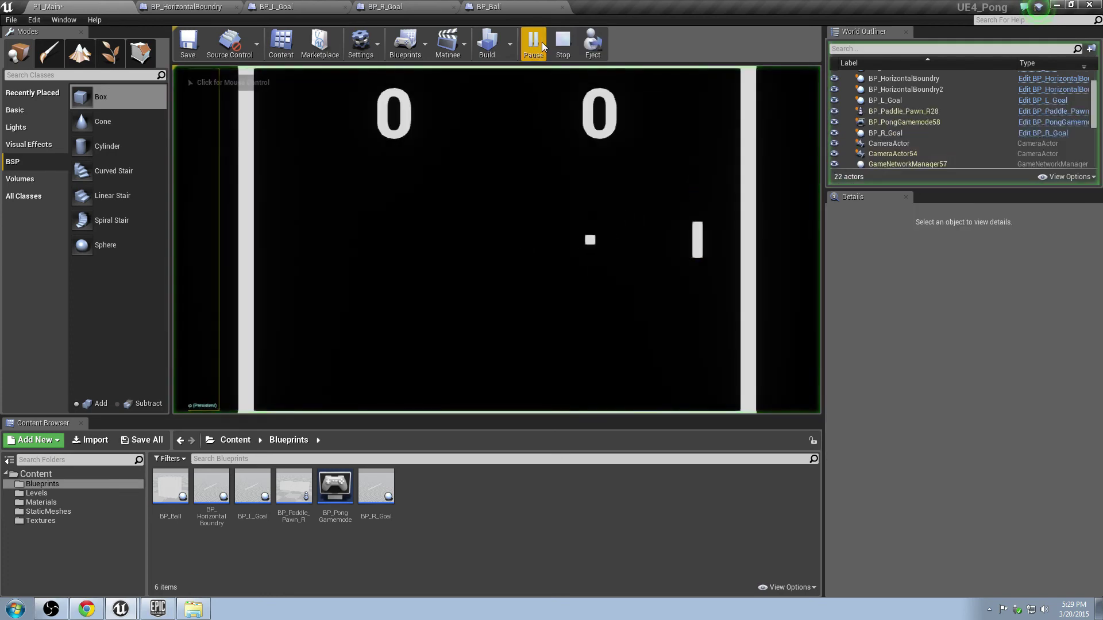
key(Escape)
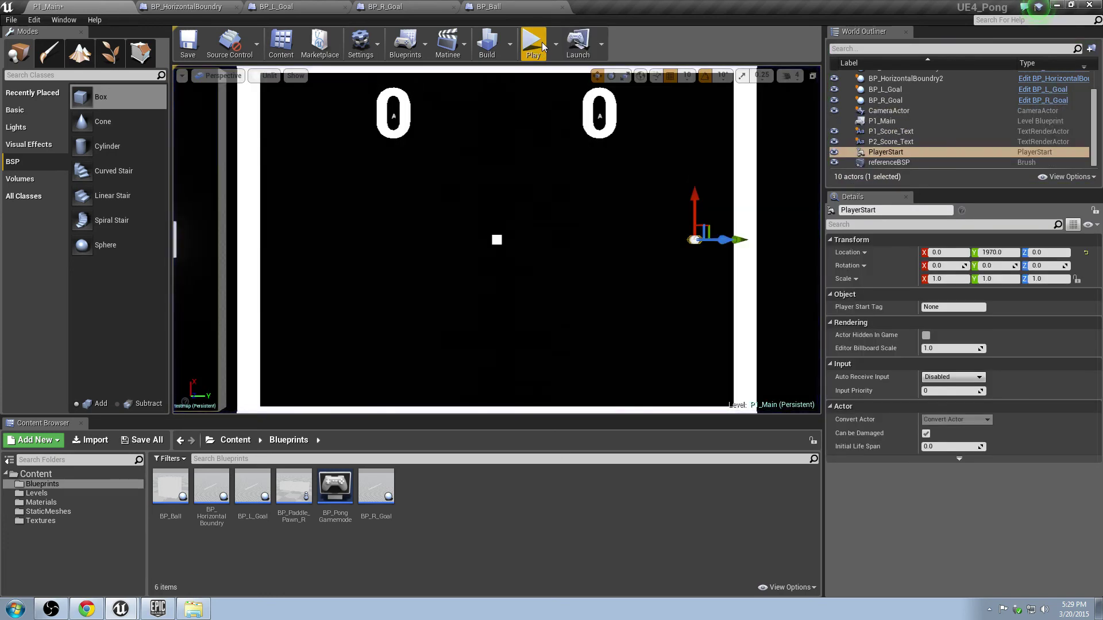
click(543, 43)
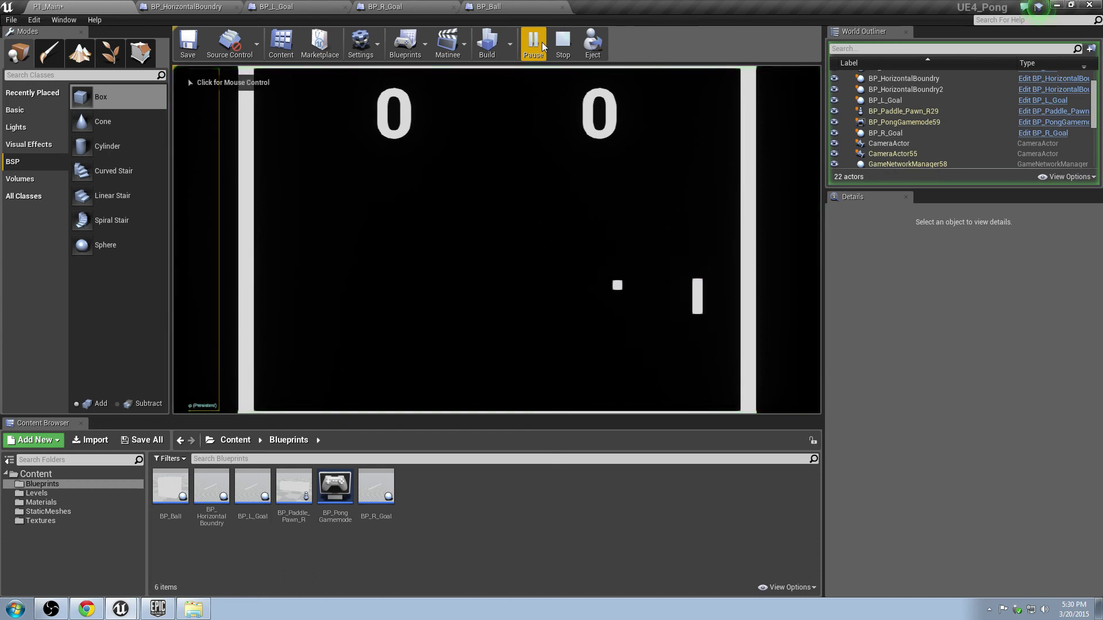
key(Escape)
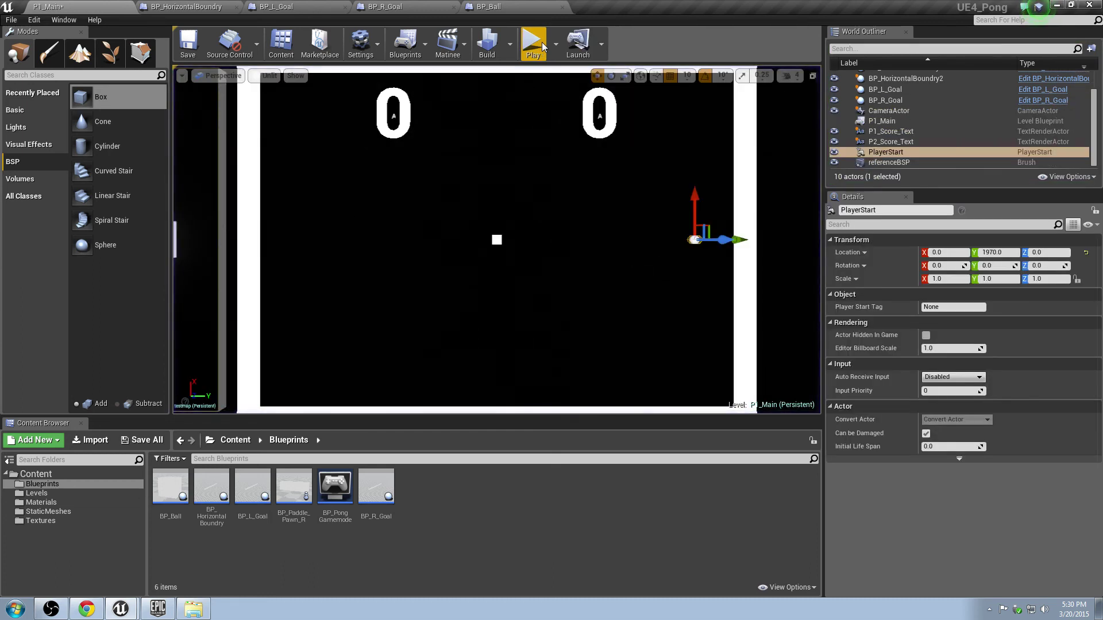
click(543, 42)
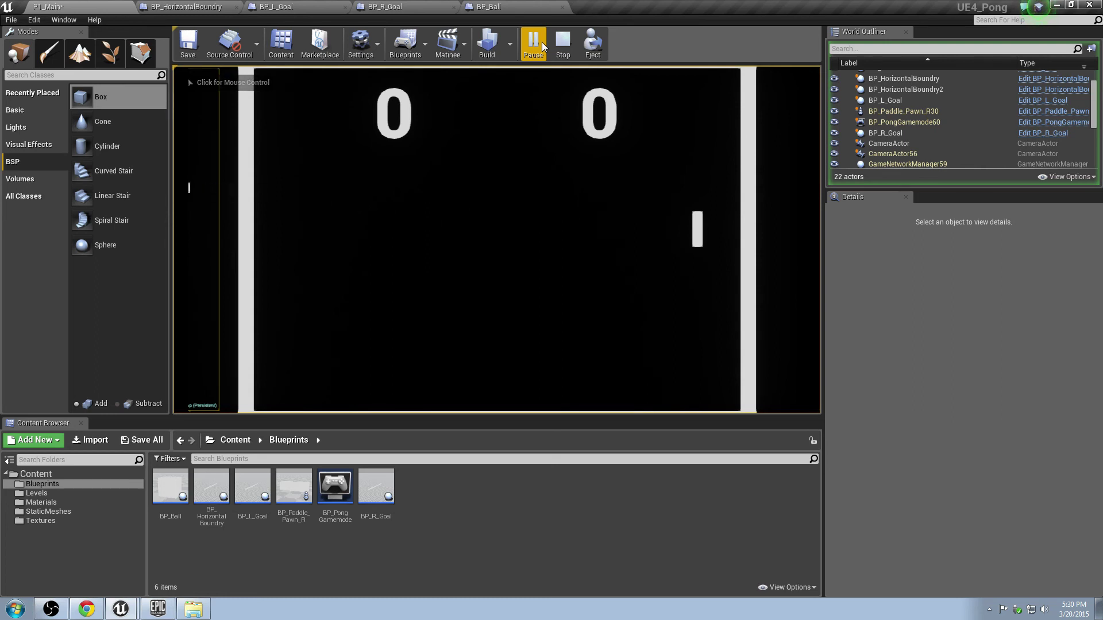
key(Escape)
click(542, 42)
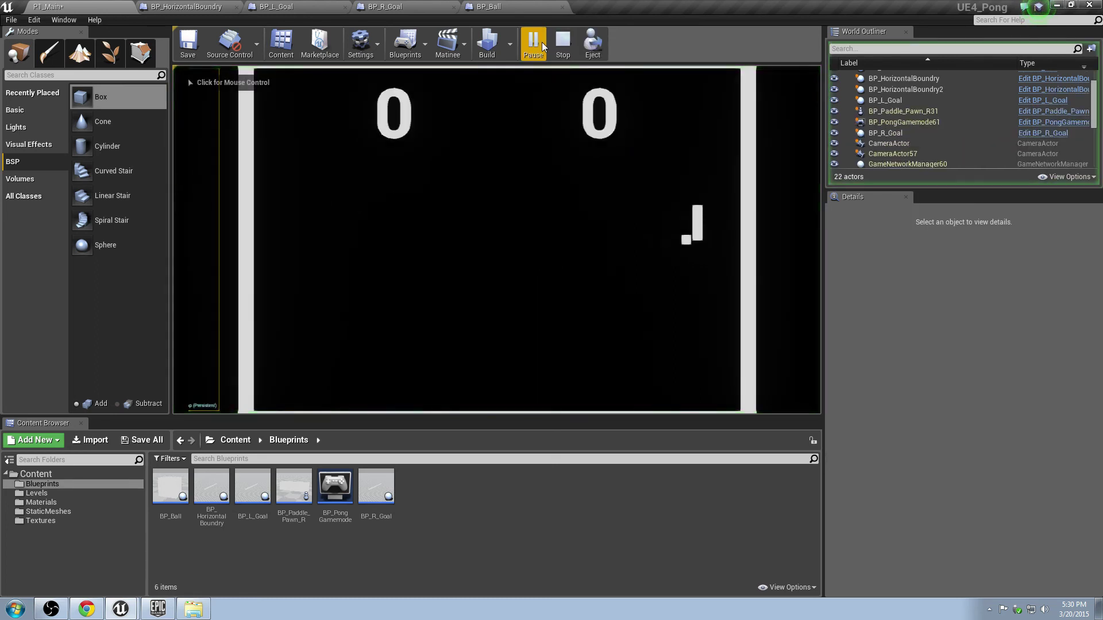
key(Escape)
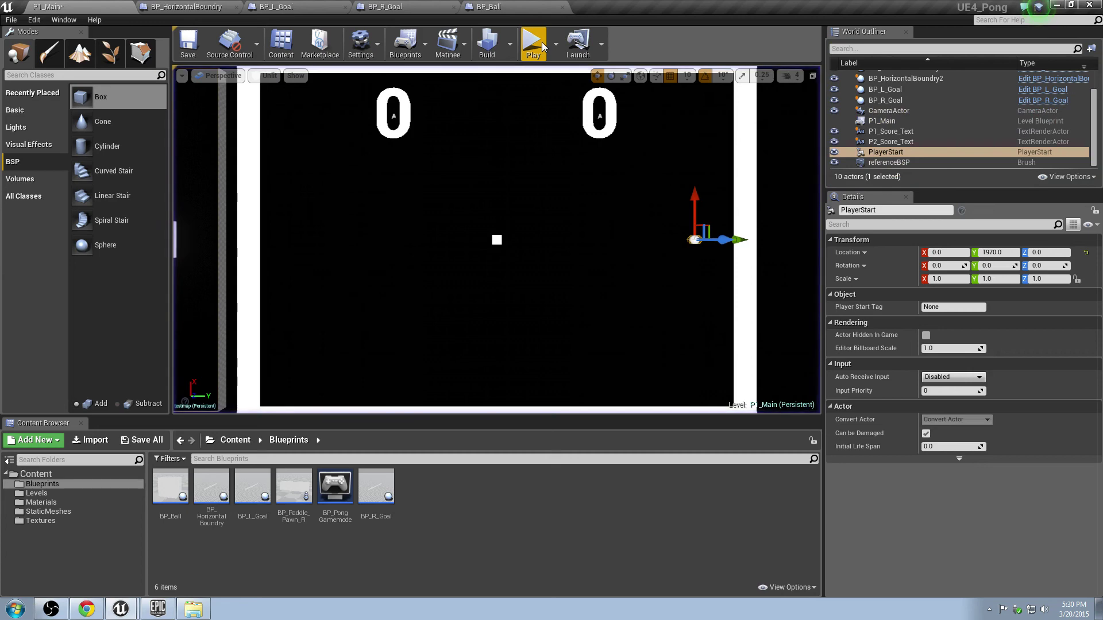
In BP_Ball's event graph, add a Float + Float node fed by the X output of the paddle's Break Vector
click(489, 6)
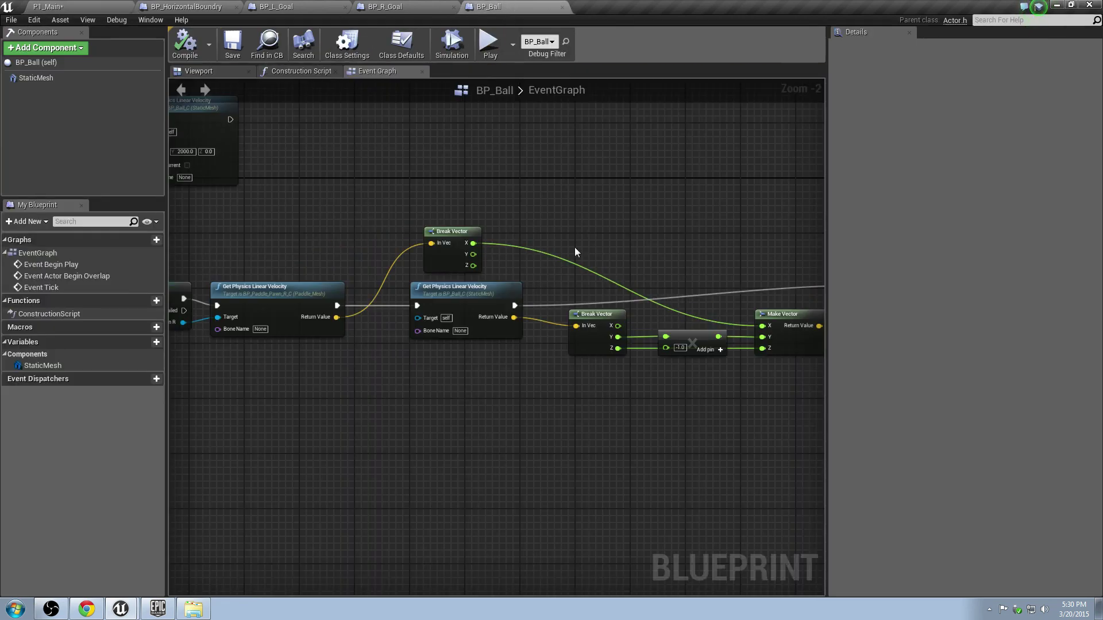
right_drag(559, 196, 333, 197)
right_drag(380, 237, 411, 340)
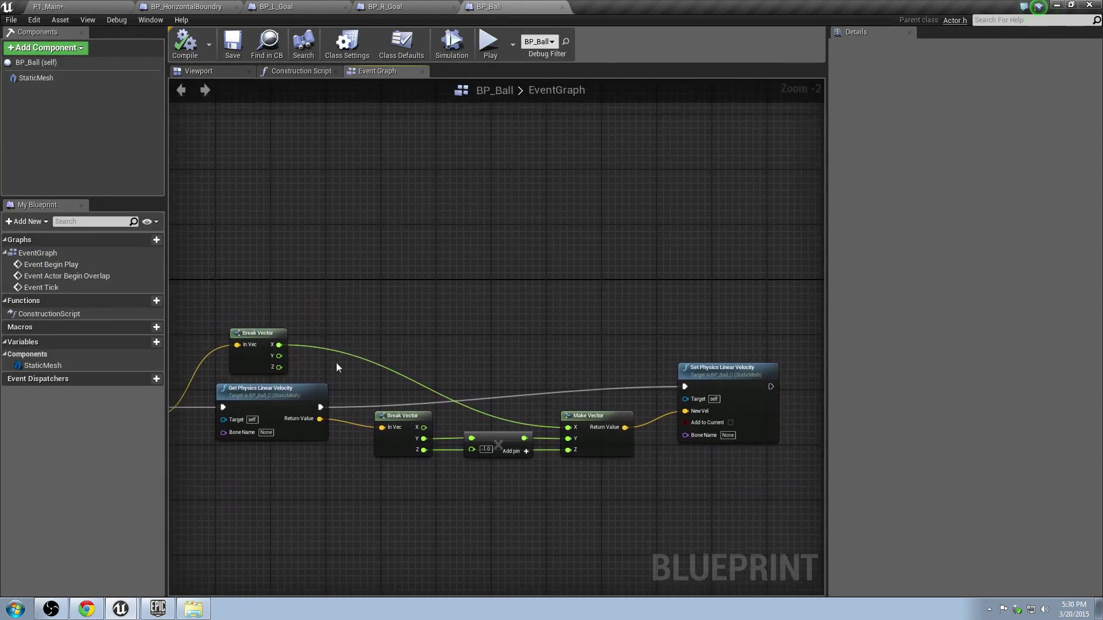
right_drag(336, 365, 557, 337)
right_drag(458, 350, 495, 348)
scroll(483, 320, up, 3)
drag(455, 343, 600, 337)
text(+)
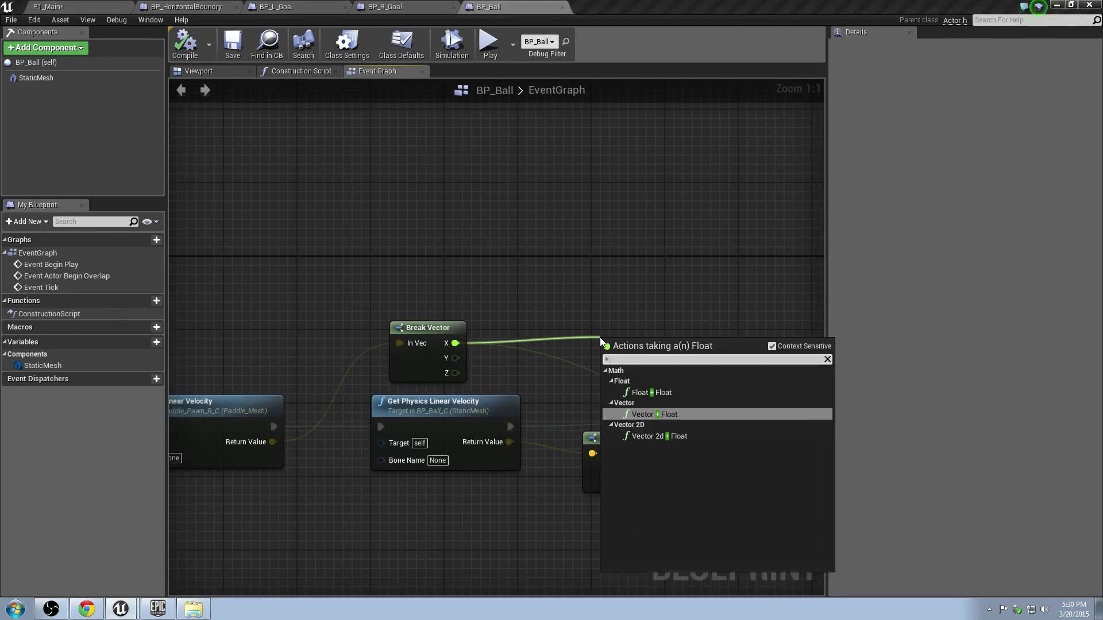
key(Return)
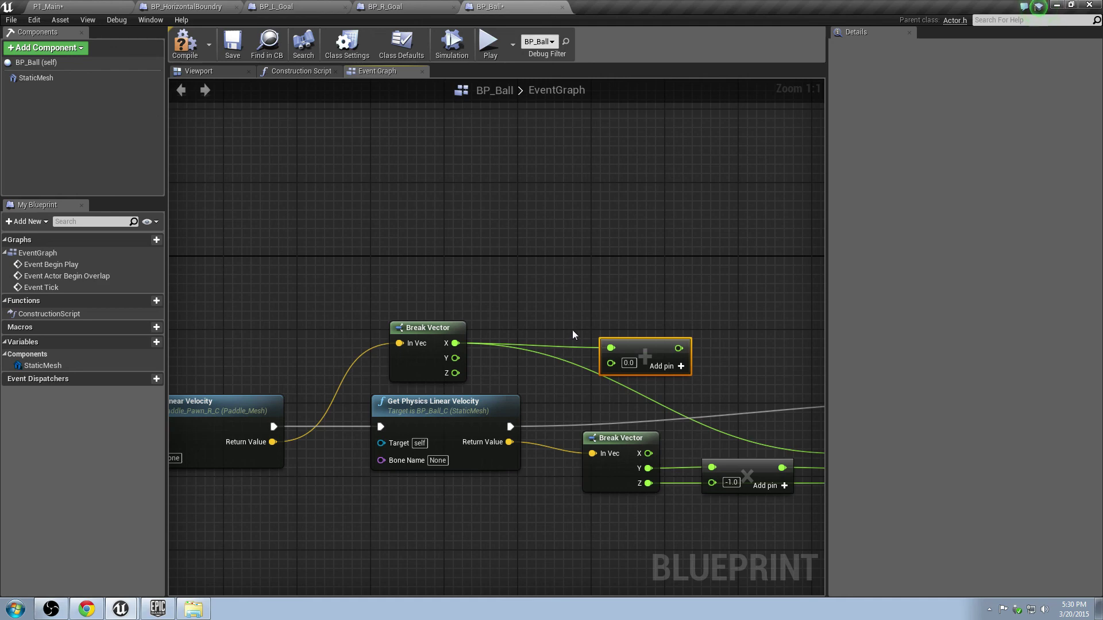
Break the links of the paddle's Break Vector X, reconnect it only to the addition node's first input, and move both nodes up
click(73, 6)
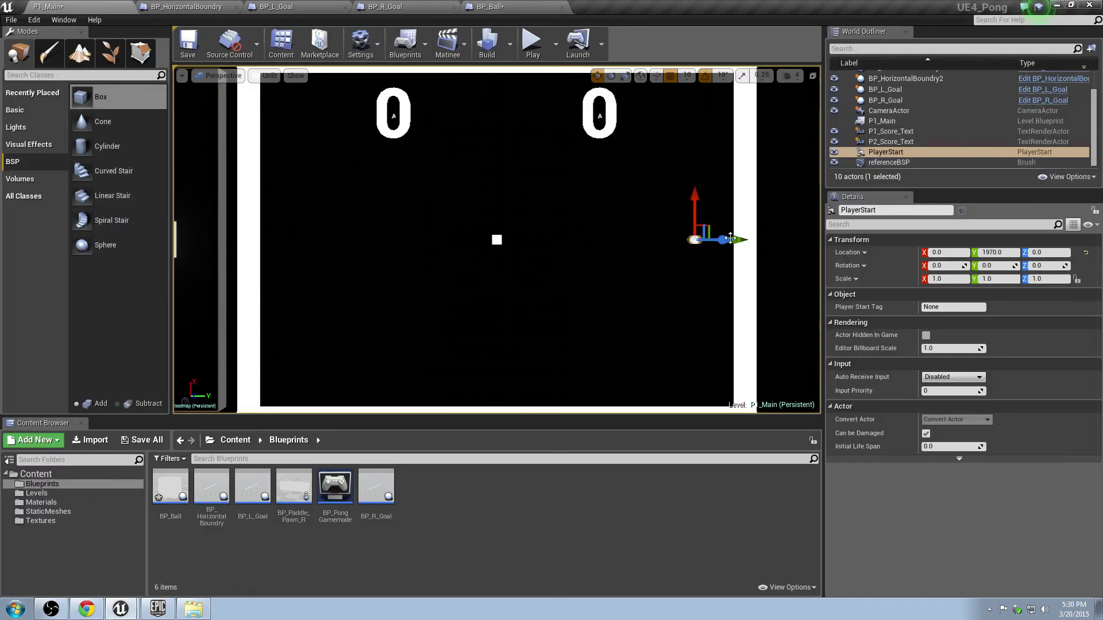
click(490, 6)
right_drag(525, 332, 416, 267)
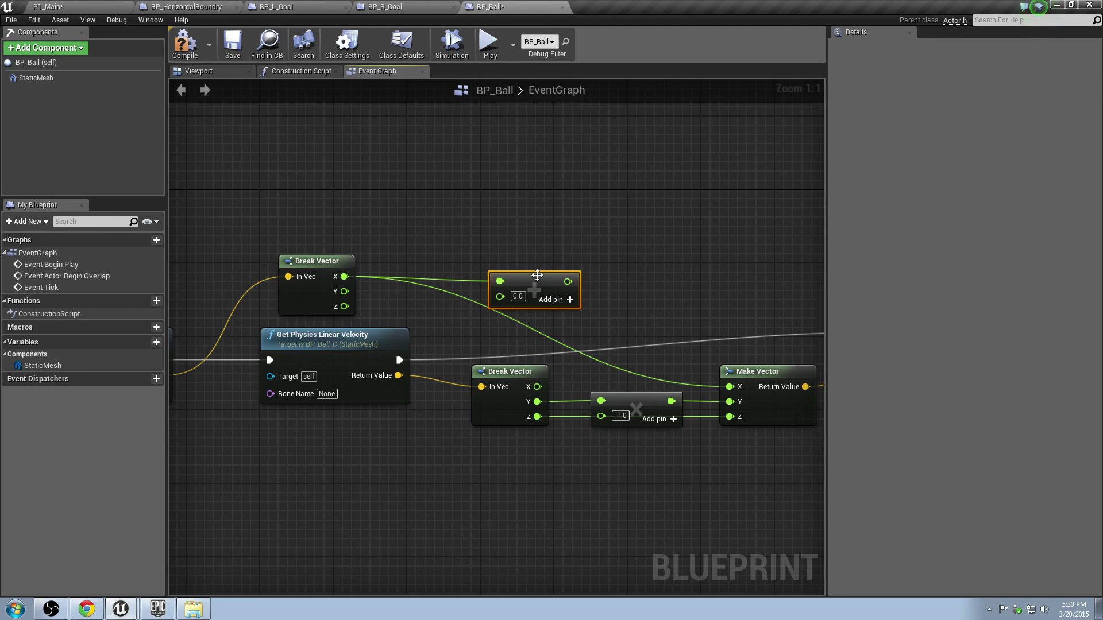
drag(537, 276, 507, 254)
alt+click(343, 276)
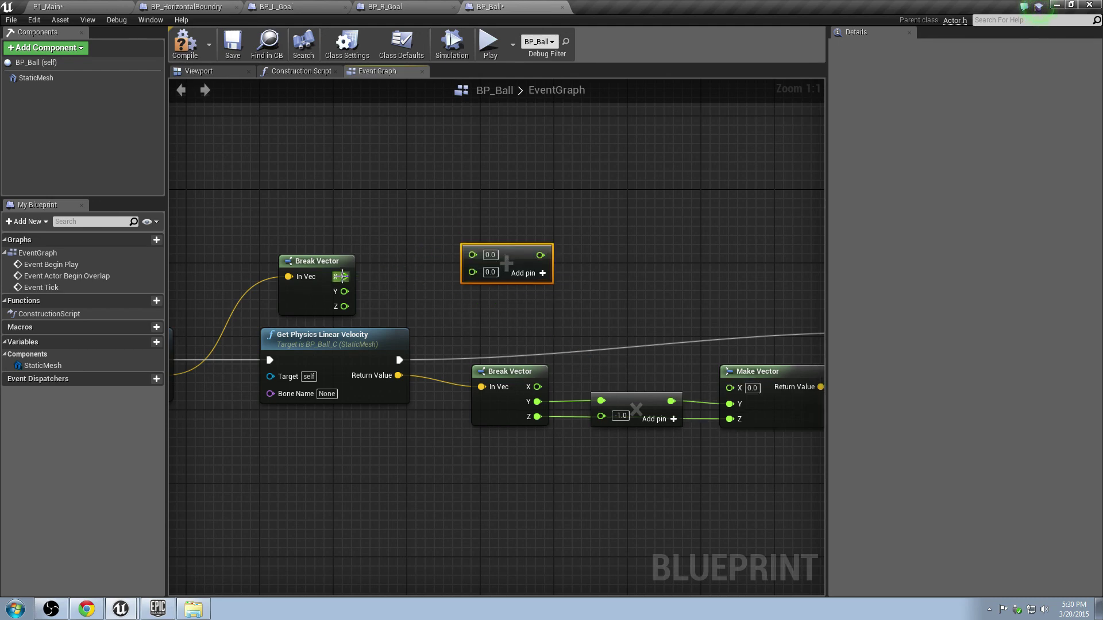
drag(343, 277, 472, 254)
drag(324, 261, 324, 224)
drag(515, 250, 533, 214)
Add a Random Float in Range node below the paddle's Break Vector and connect its Return Value to the addition node's second input
right_click(369, 299)
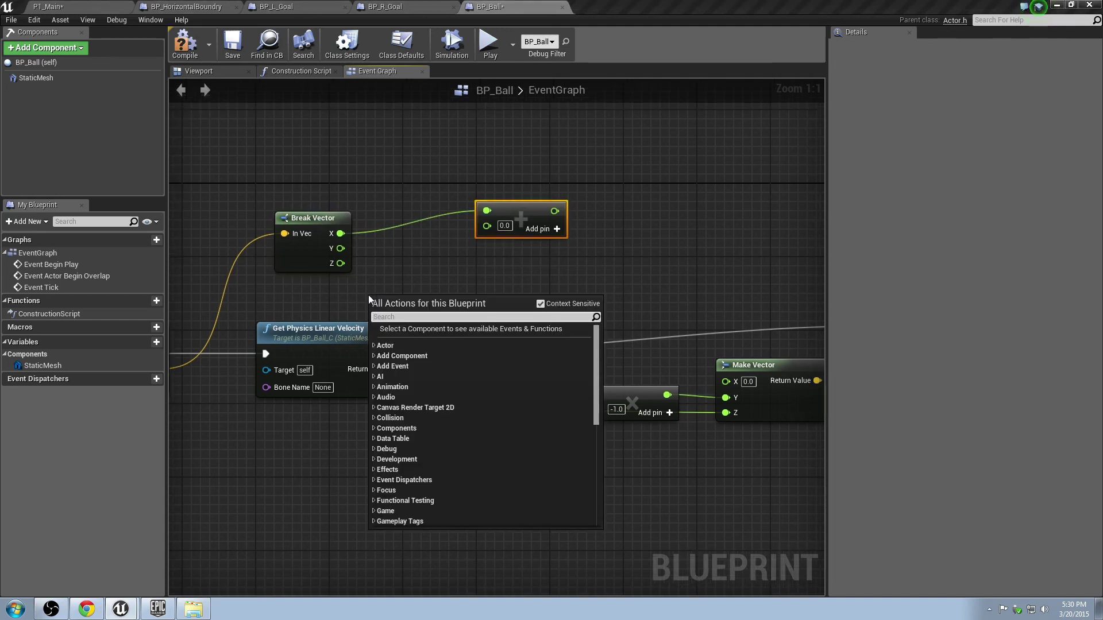
text(rando)
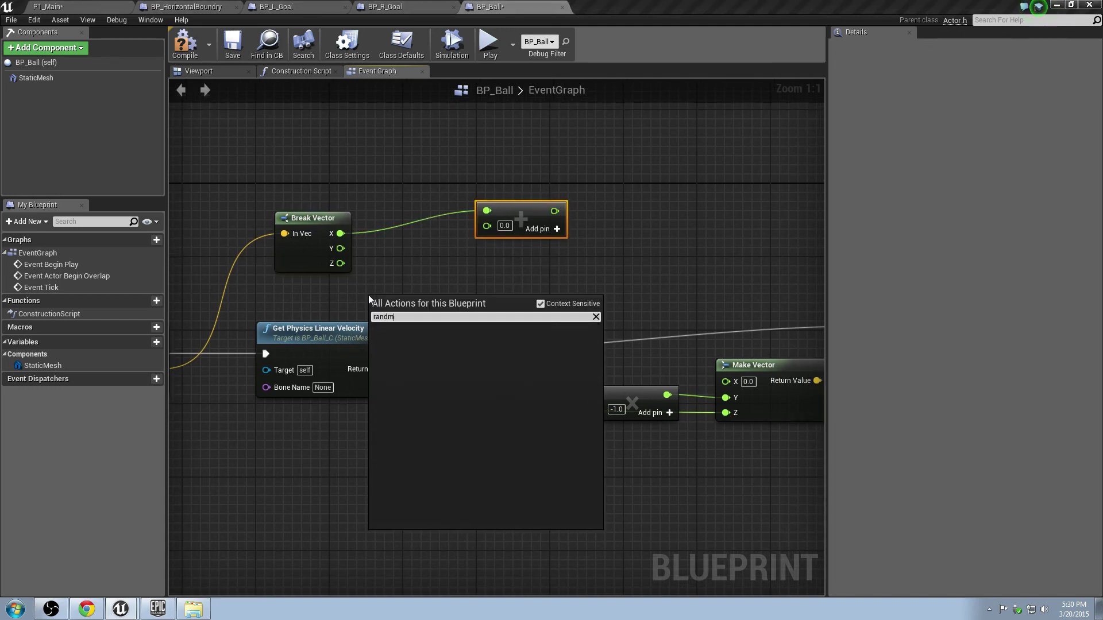
text(m float)
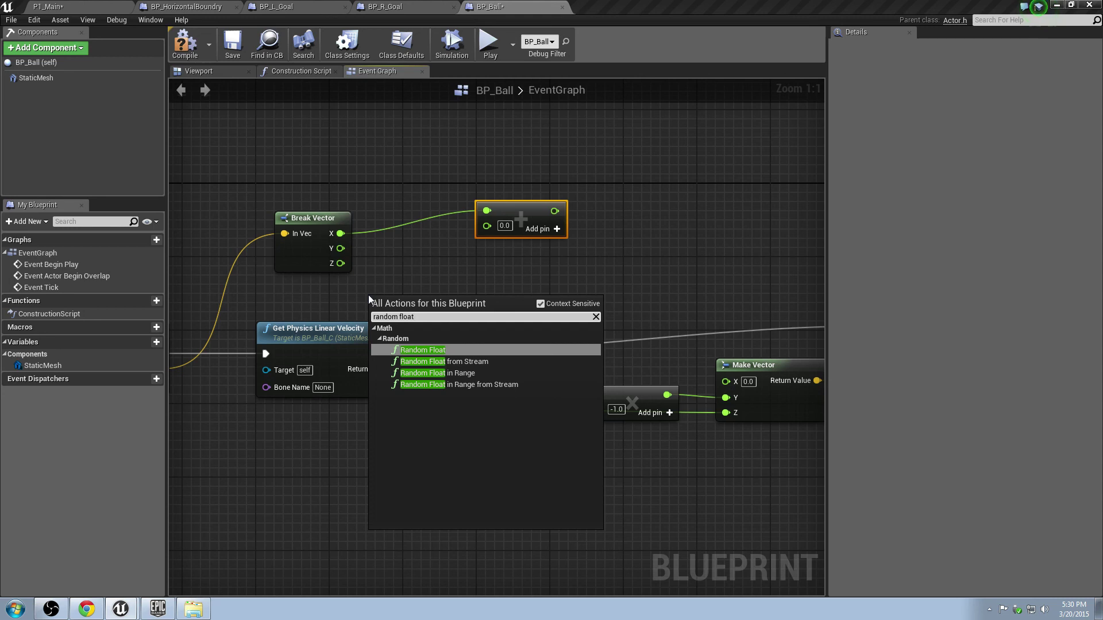
click(415, 373)
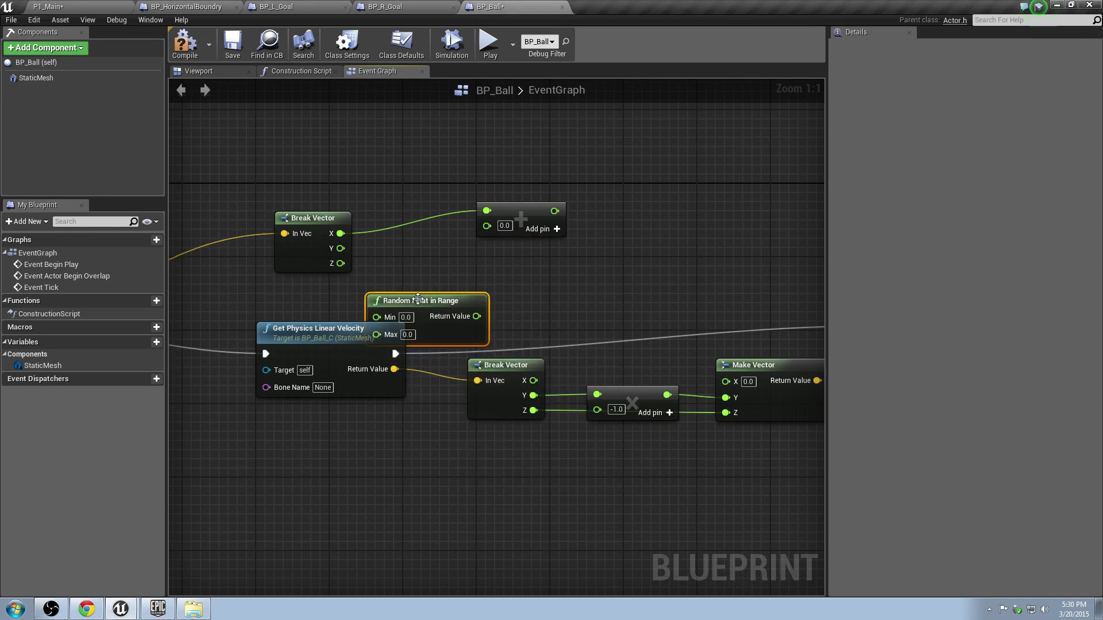
drag(418, 301, 391, 276)
drag(302, 228, 293, 200)
drag(395, 275, 487, 223)
Set the Random Float in Range node's Min to -1000 and Max to 1000
click(350, 280)
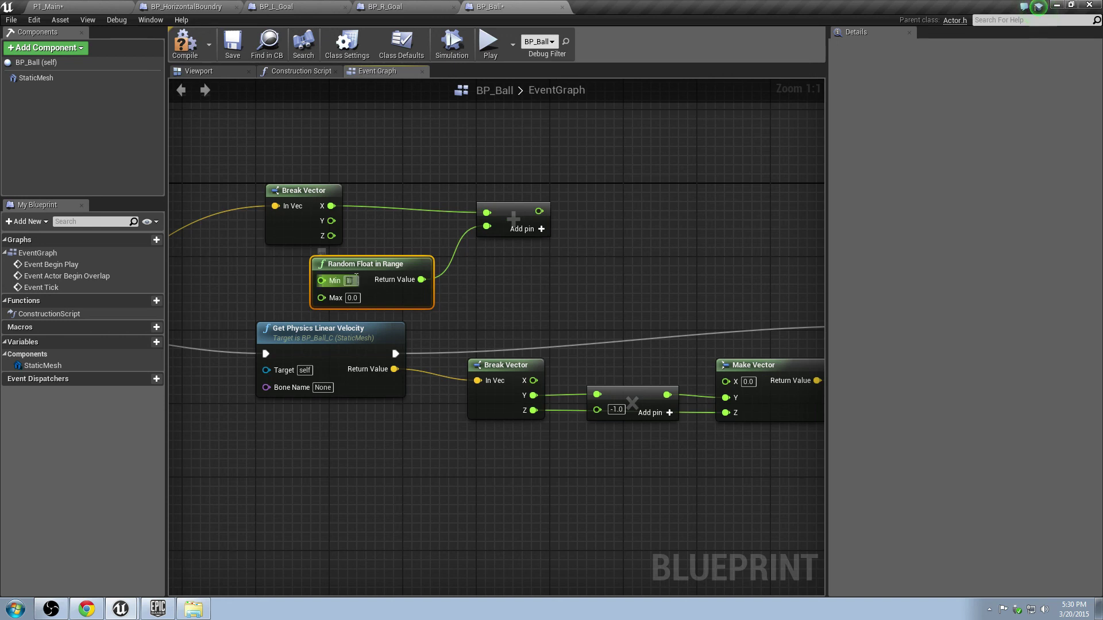
text(-1000)
key(Tab)
text(1000)
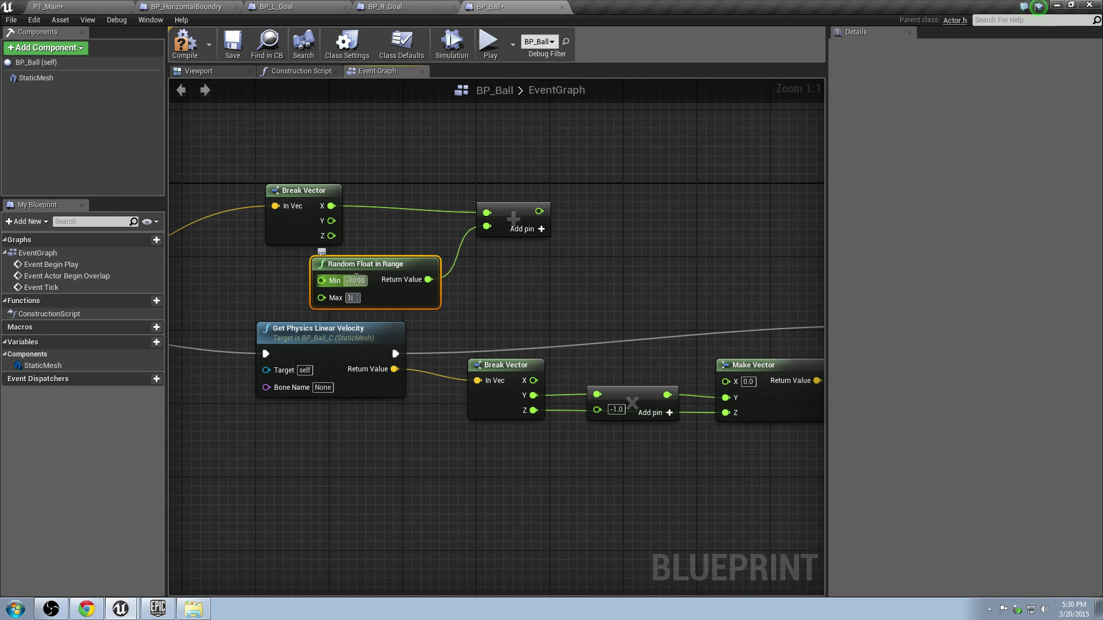
key(Return)
Connect the addition node's output to Make Vector's X input and shift the Random Float in Range node right beneath the addition node
drag(539, 211, 726, 382)
right_drag(458, 236, 509, 327)
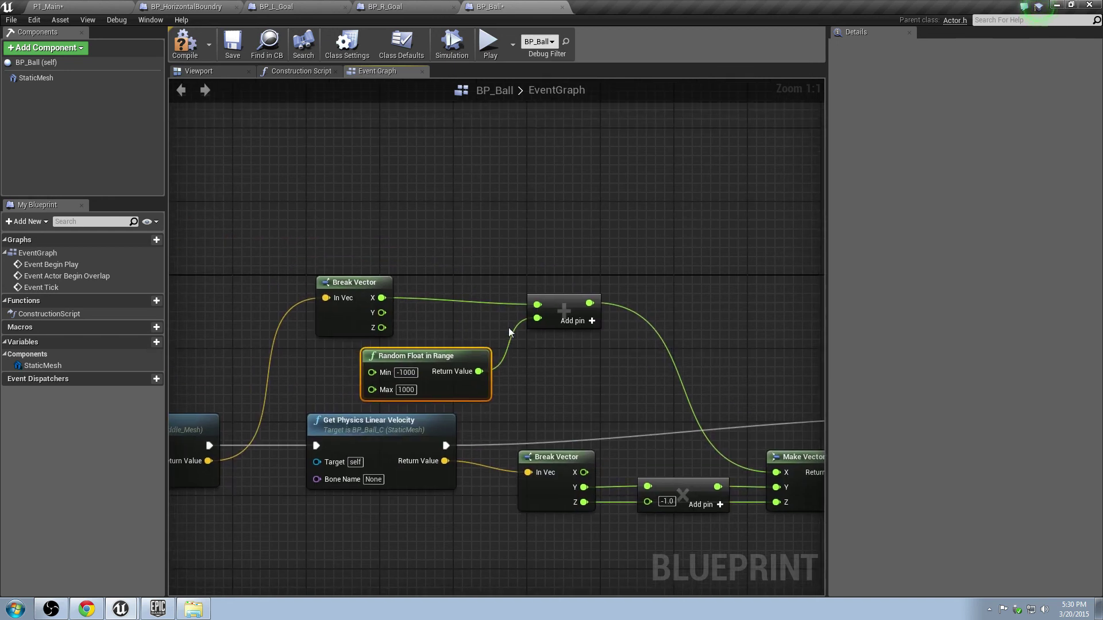
click(575, 295)
drag(426, 352, 483, 354)
right_drag(482, 355, 547, 334)
Compile and save BP_Ball, and play-test the P1_Main level twice to check the randomized rebound off the right paddle
scroll(548, 334, down, 3)
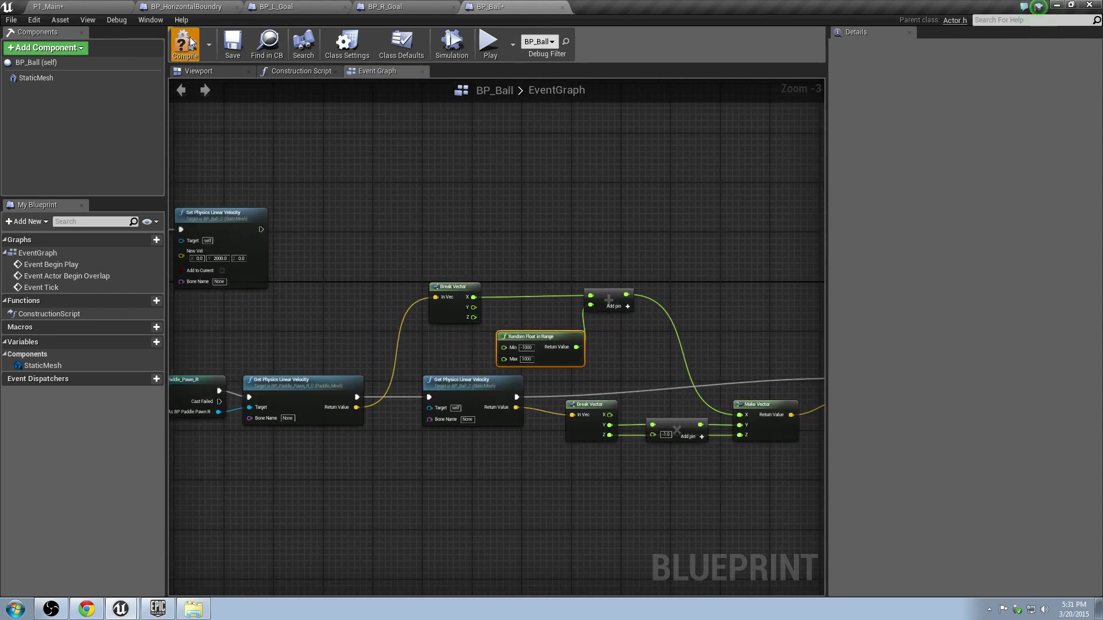
click(228, 48)
click(58, 6)
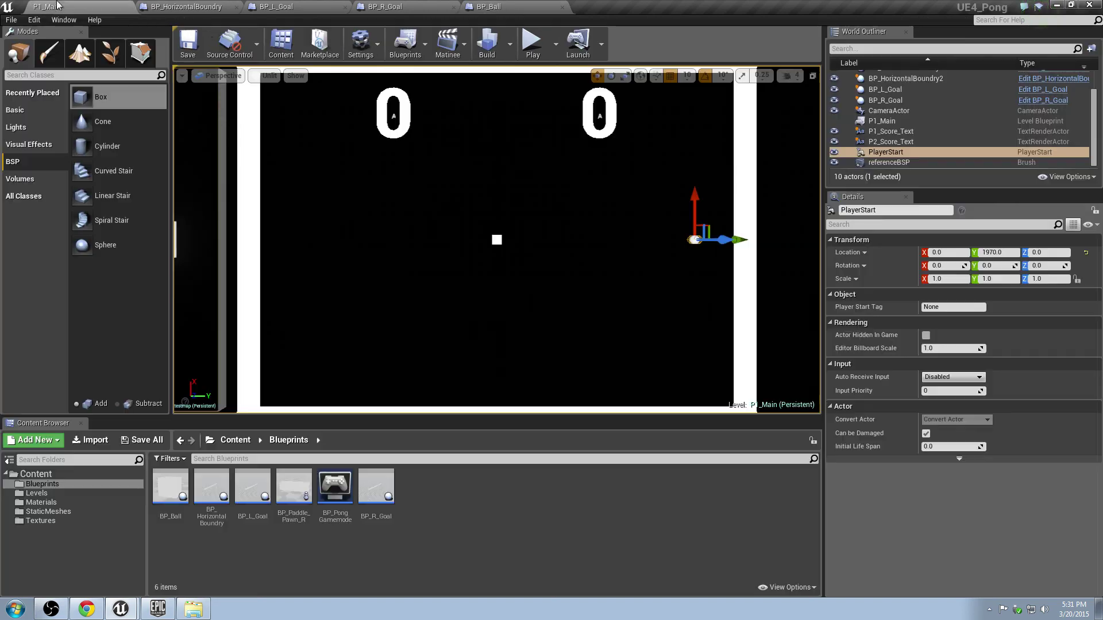
click(533, 43)
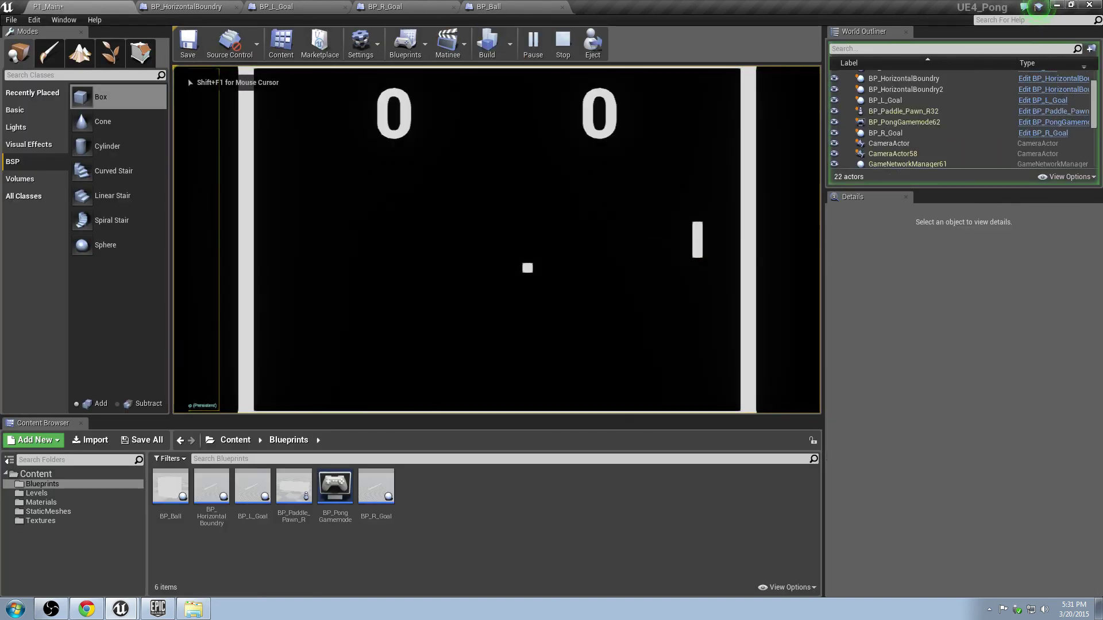
key(Escape)
click(533, 43)
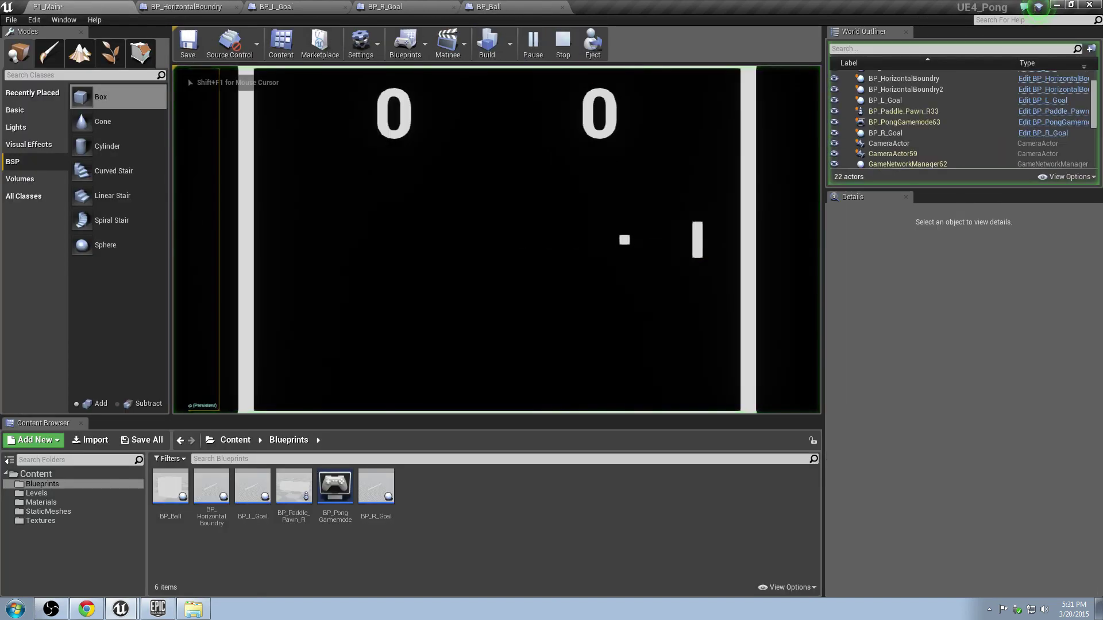
key(Escape)
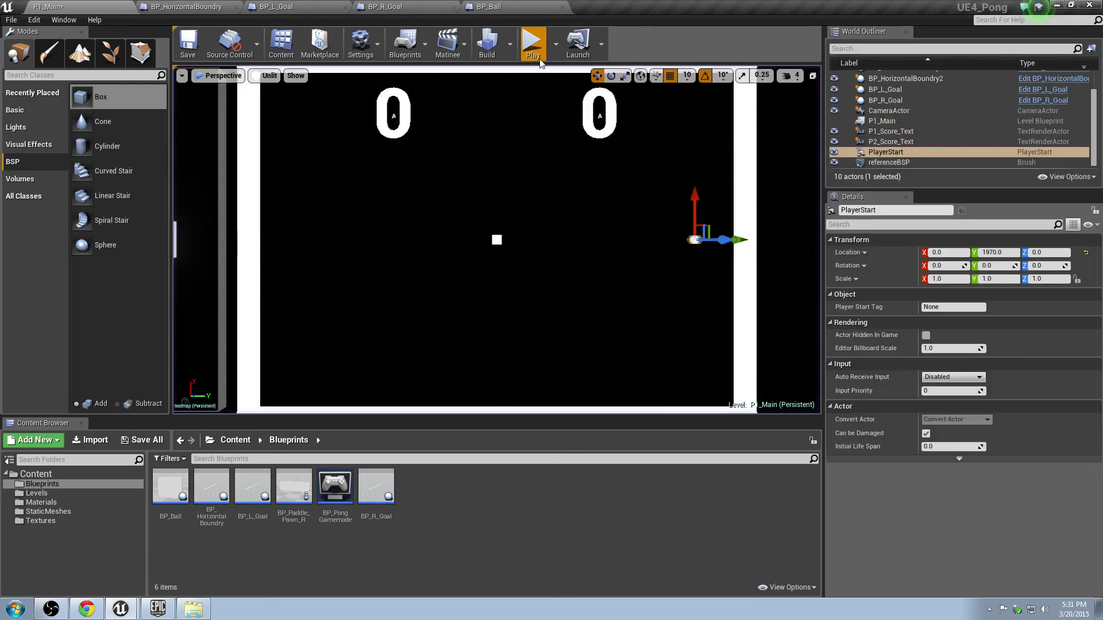
Play-test the P1_Main level three more times, moving the right paddle down and up during the last run
click(533, 43)
key(Escape)
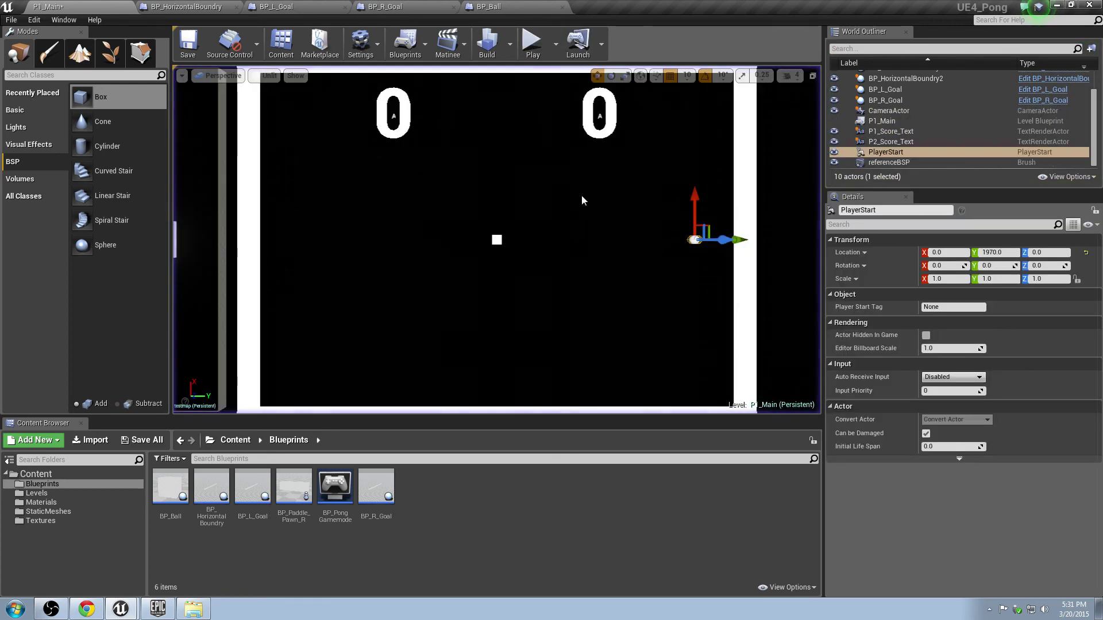
click(531, 58)
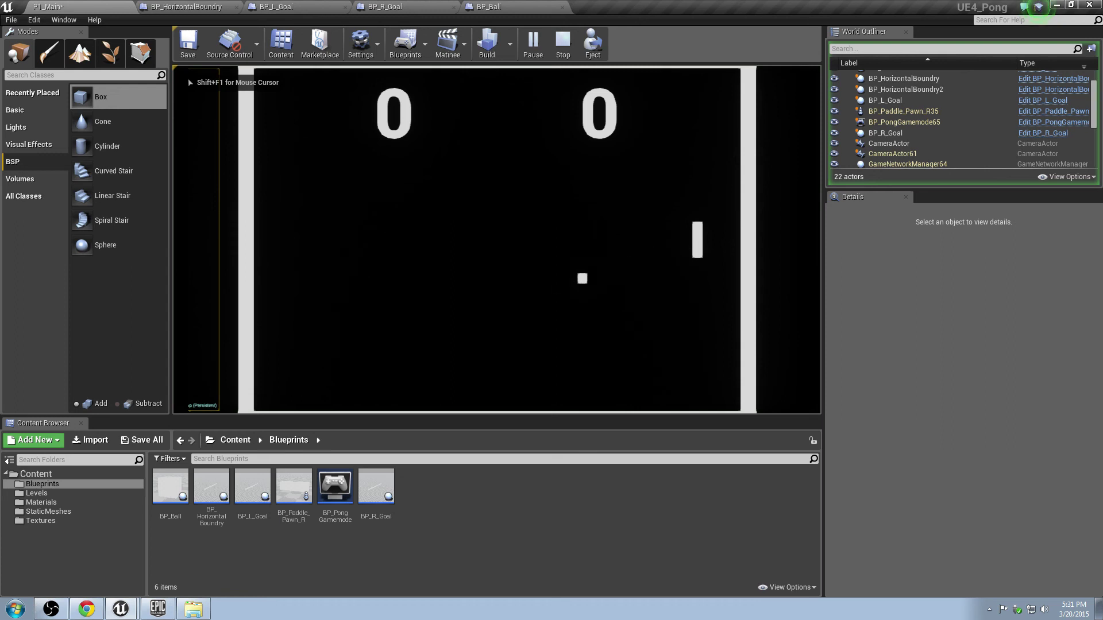
key(Escape)
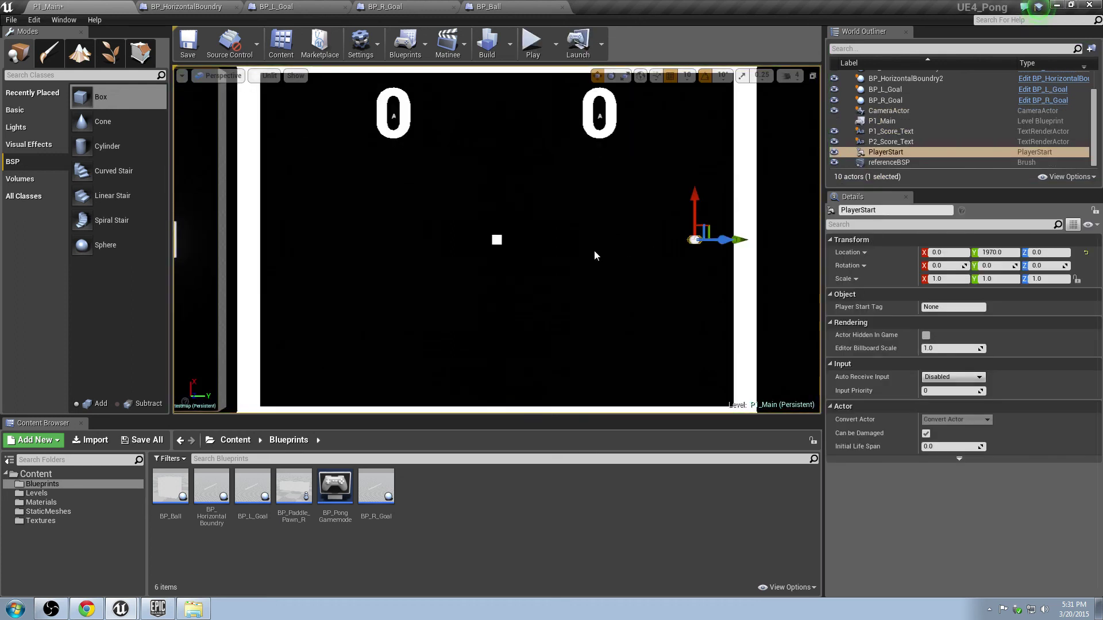
click(532, 43)
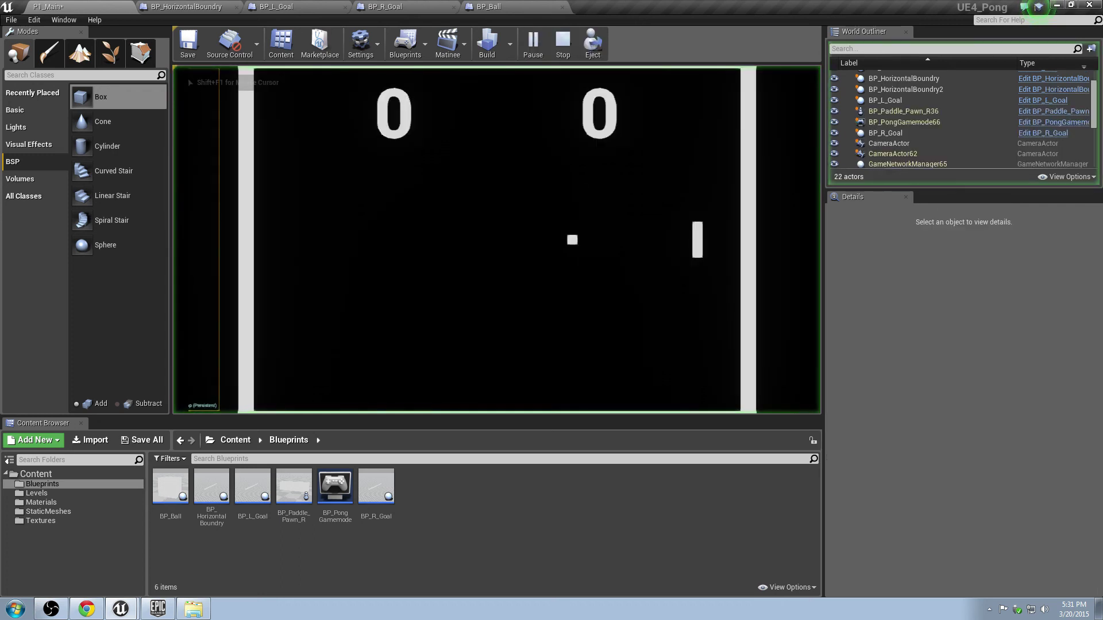
key(Down)
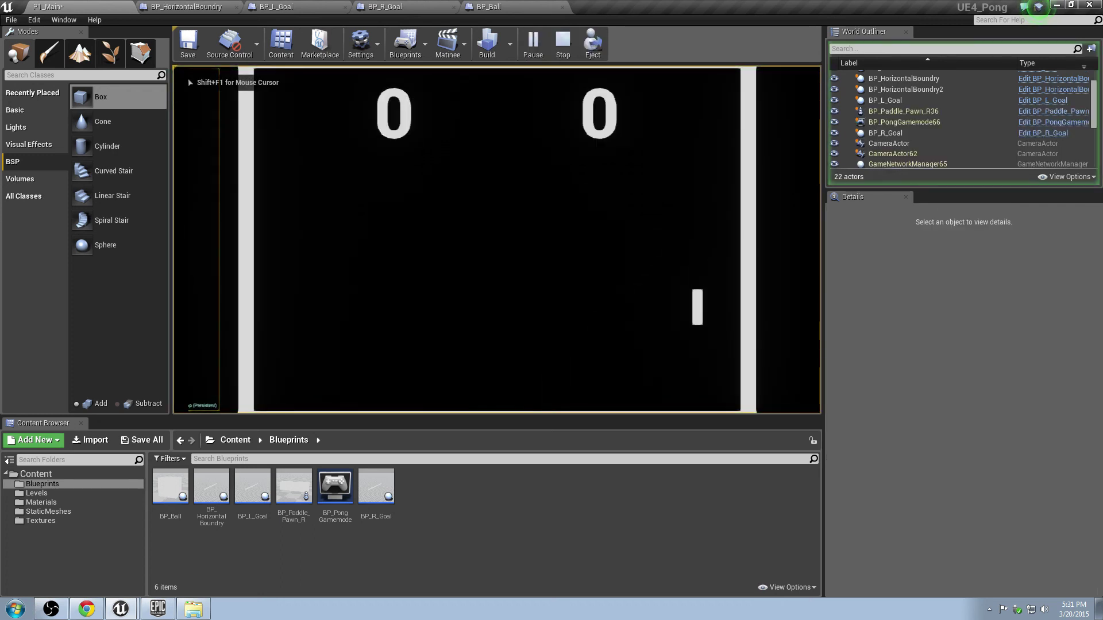
key(Up)
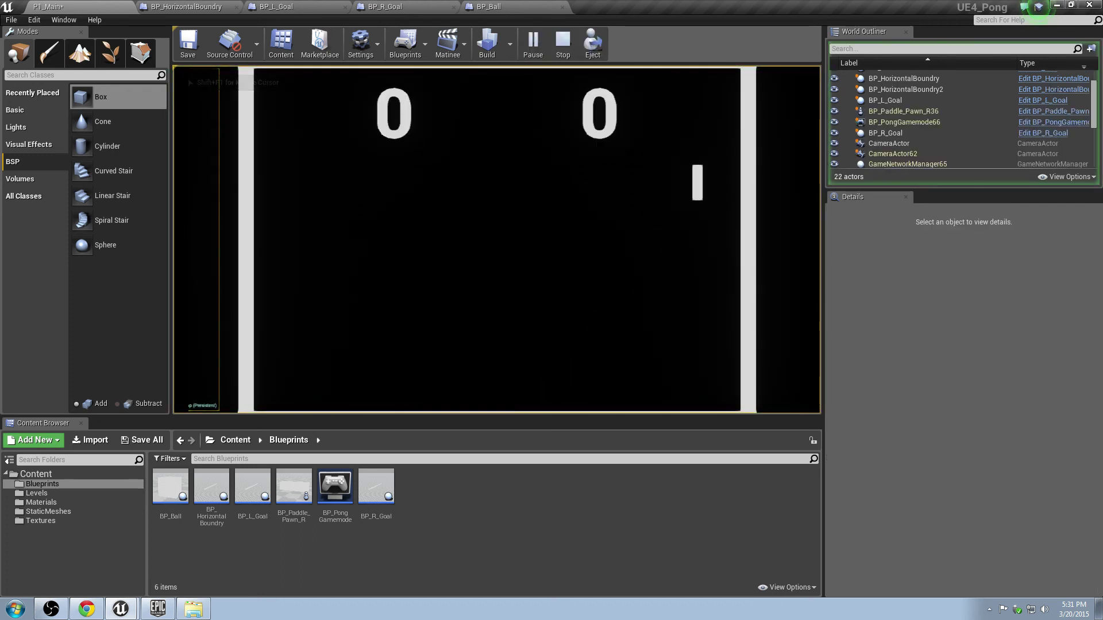
key(Down)
key(Escape)
Examine BP_Ball's Event Graph along the paddle overlap chain, from the BP_Paddle_Pawn_R cast to the final Set Physics Linear Velocity node
click(507, 7)
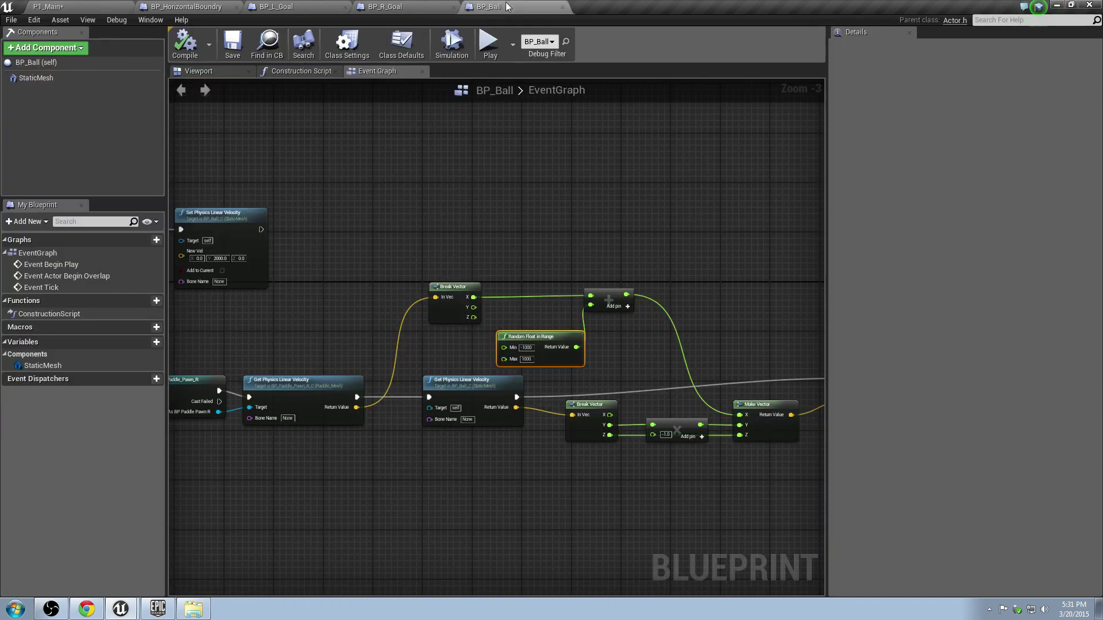
right_drag(190, 373, 492, 301)
scroll(491, 301, up, 2)
scroll(492, 301, down, 8)
scroll(405, 289, up, 6)
right_drag(638, 280, 400, 275)
scroll(405, 288, down, 1)
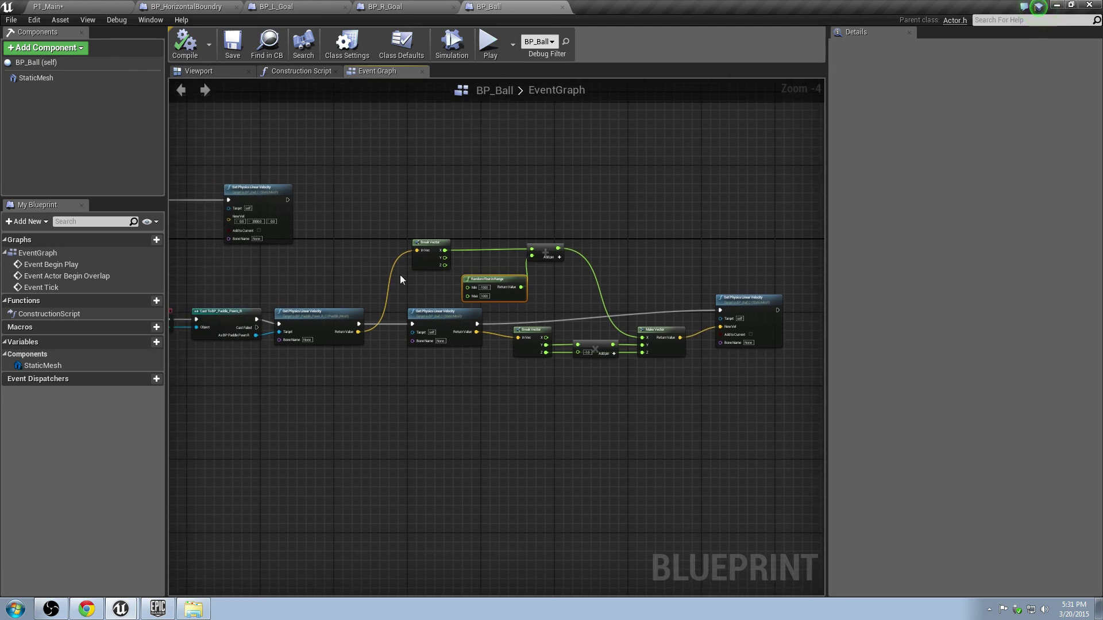